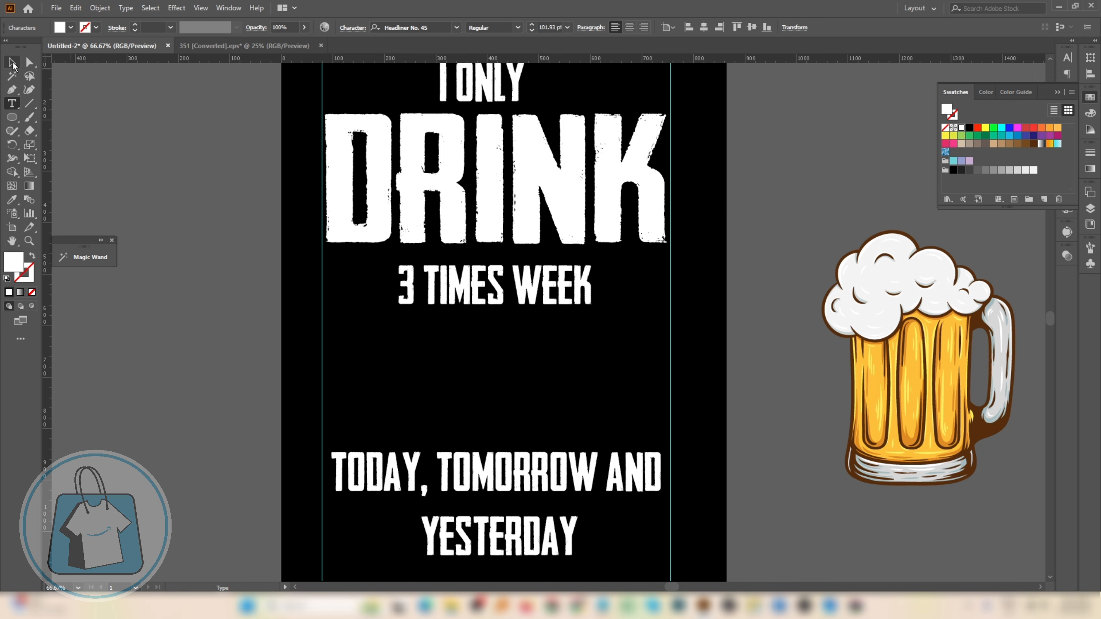
Nudge the word DRINK slightly down, closer to the 3 TIMES WEEK line.
{"action": "left_click", "coordinate": [13, 64]}
{"action": "left_click", "coordinate": [556, 195]}
{"action": "key", "text": "Down"}
{"action": "key", "text": "Down"}
{"action": "key", "text": "Down"}
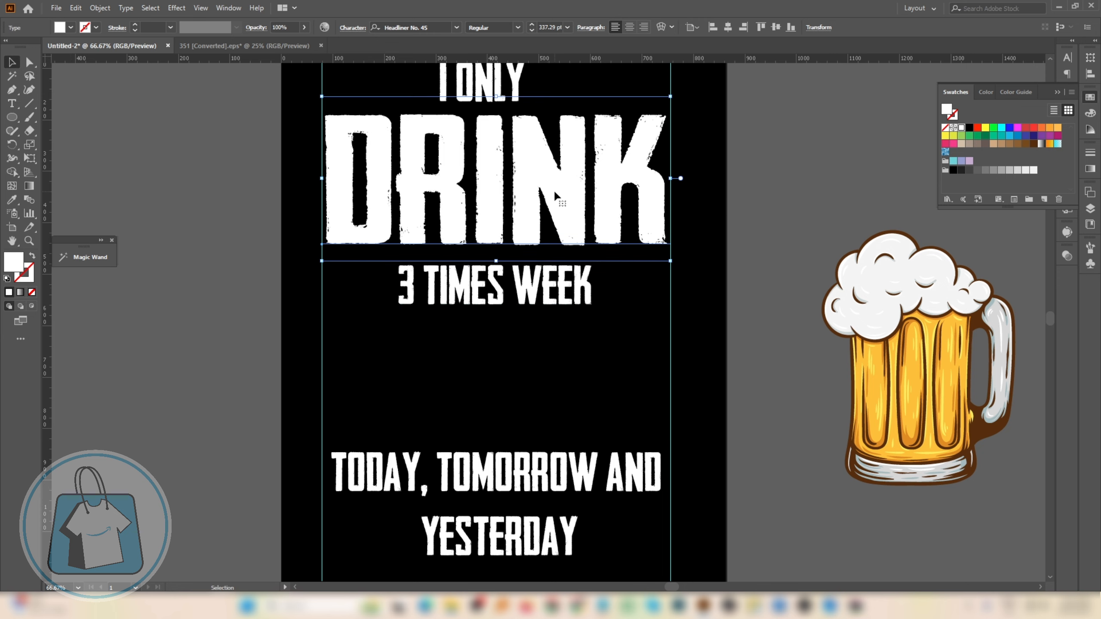
Remove the trailing space after AND in the TODAY, TOMORROW AND line.
{"action": "left_click", "coordinate": [528, 470]}
{"action": "scroll", "coordinate": [528, 470], "scroll_direction": "down", "scroll_amount": 1}
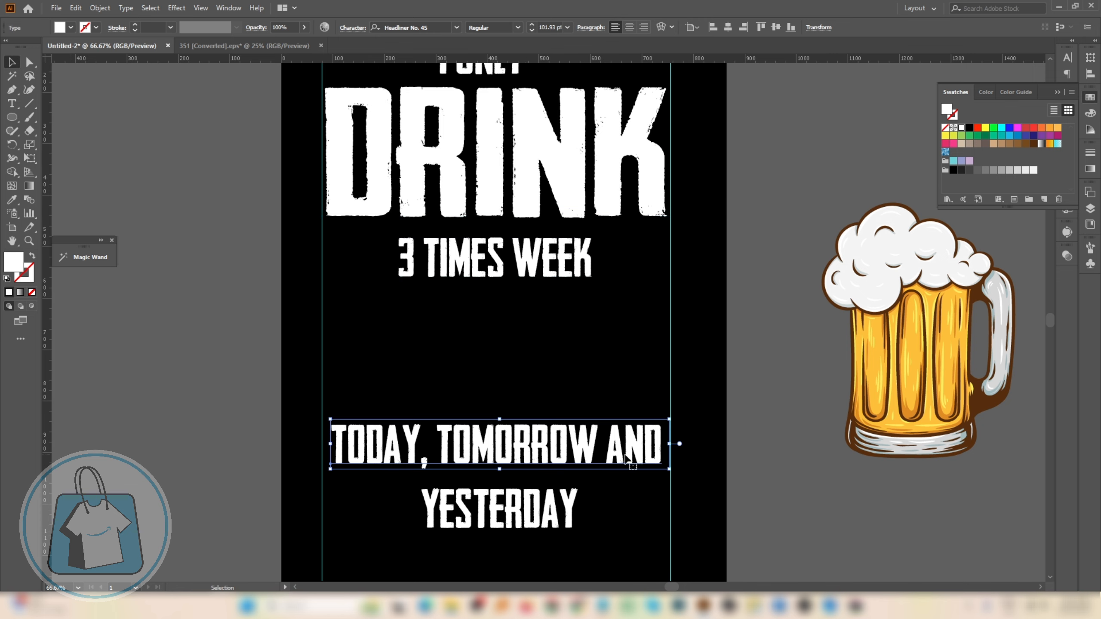
{"action": "double_click", "coordinate": [659, 458]}
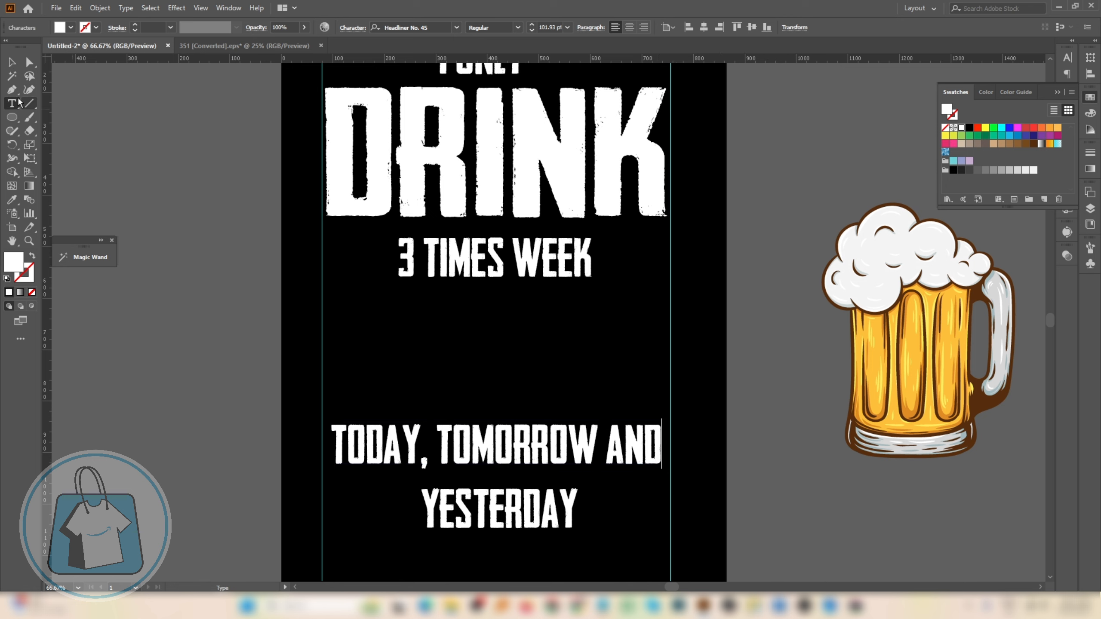
{"action": "left_click", "coordinate": [11, 63]}
Switch to the DaFont page in Chrome and browse the Western fonts list for a suitable headline typeface.
{"action": "mouse_move", "coordinate": [558, 608]}
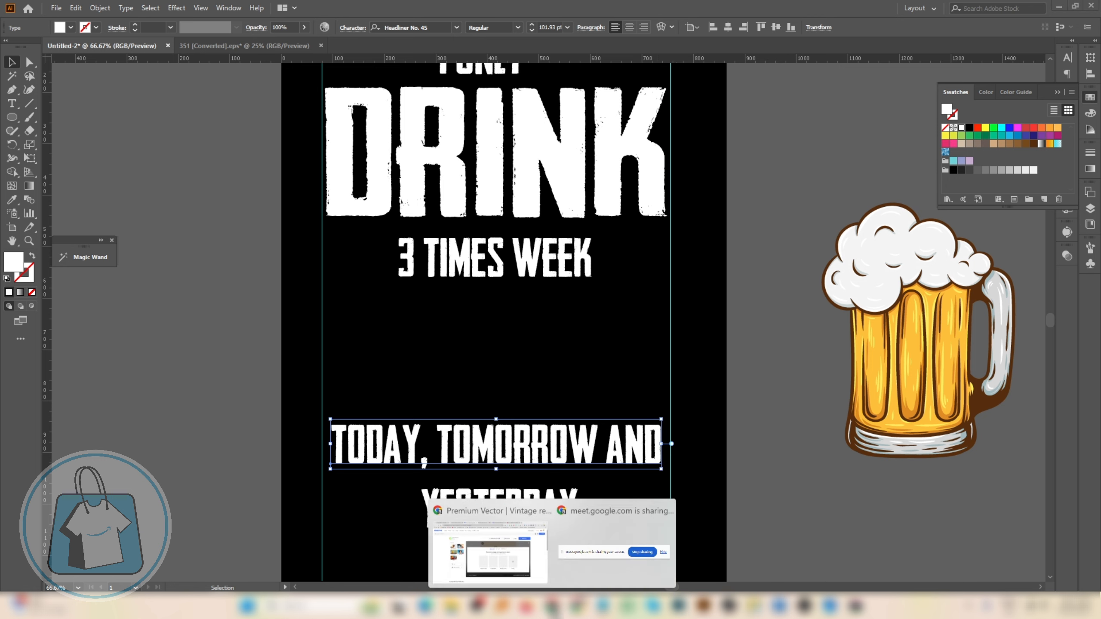
{"action": "left_click", "coordinate": [507, 560]}
{"action": "left_click", "coordinate": [737, 9]}
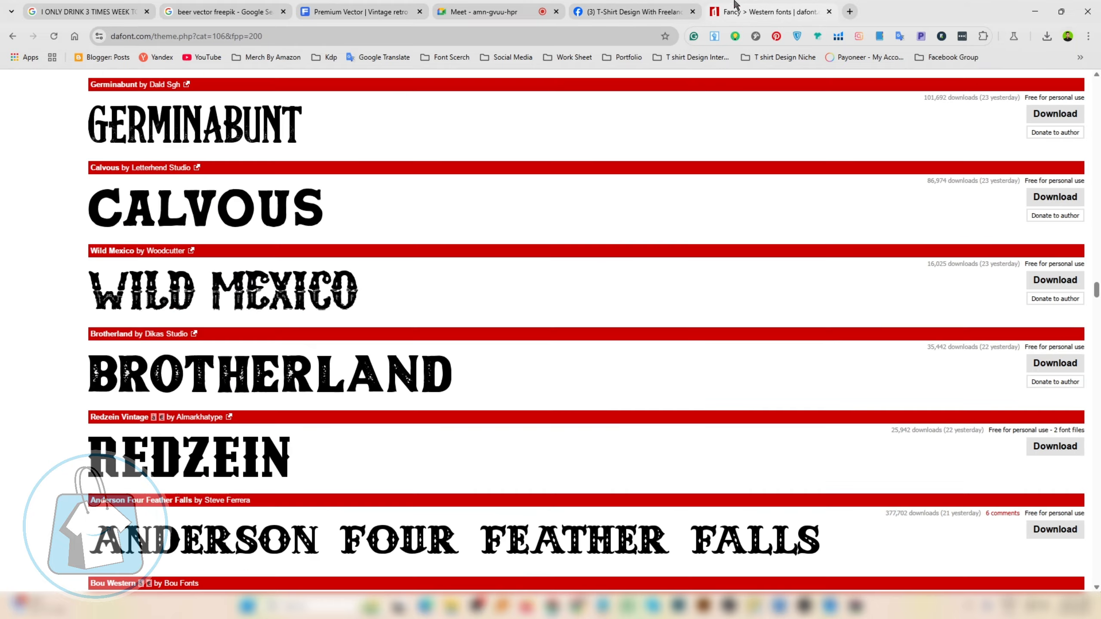
{"action": "scroll", "coordinate": [388, 423], "scroll_direction": "down", "scroll_amount": 15}
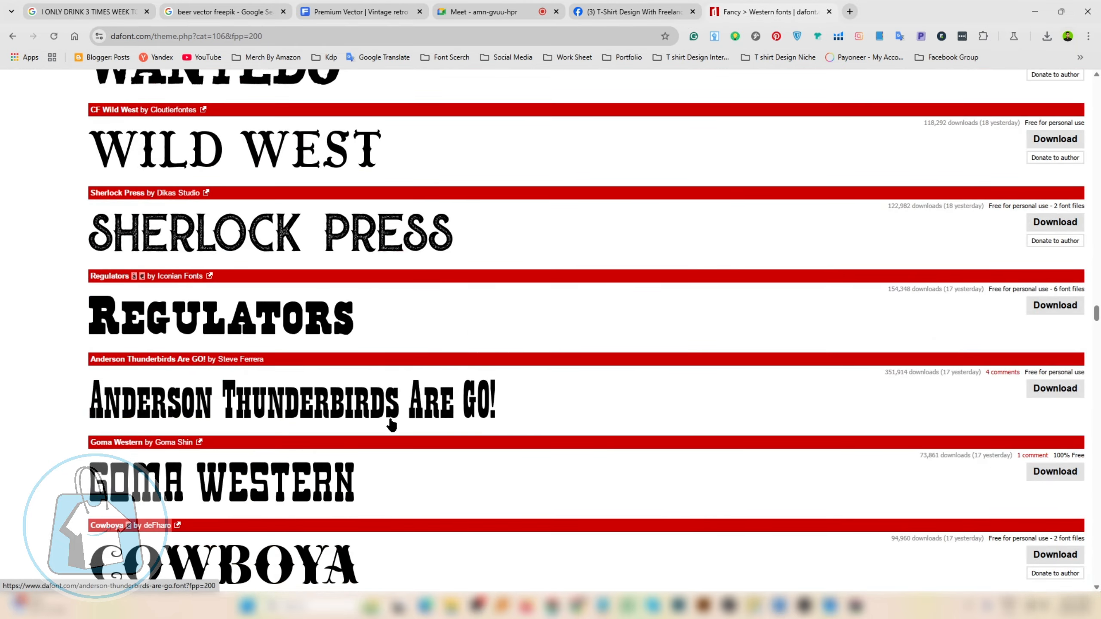
{"action": "scroll", "coordinate": [389, 420], "scroll_direction": "down", "scroll_amount": 5}
{"action": "scroll", "coordinate": [337, 465], "scroll_direction": "down", "scroll_amount": 5}
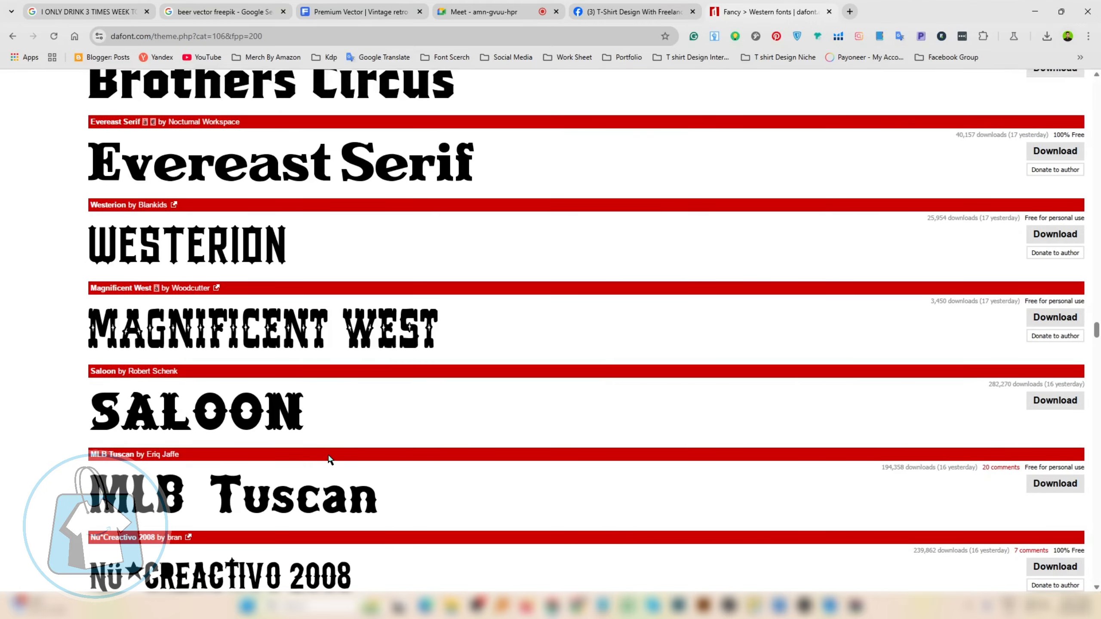
{"action": "scroll", "coordinate": [331, 456], "scroll_direction": "down", "scroll_amount": 4}
{"action": "scroll", "coordinate": [332, 456], "scroll_direction": "down", "scroll_amount": 4}
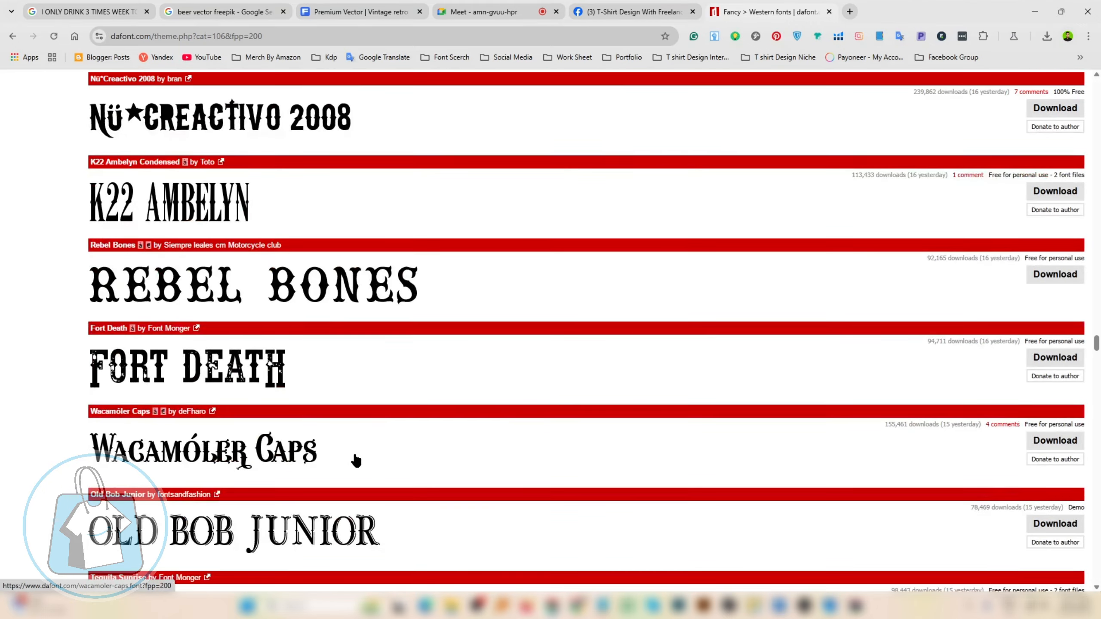
{"action": "scroll", "coordinate": [356, 459], "scroll_direction": "down", "scroll_amount": 8}
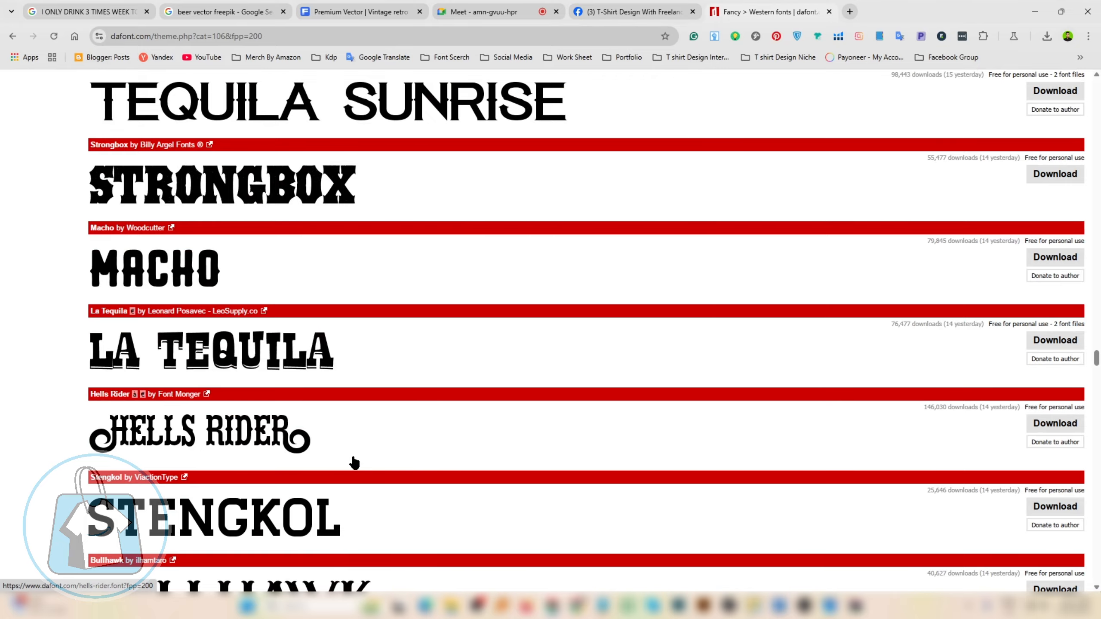
{"action": "scroll", "coordinate": [354, 463], "scroll_direction": "down", "scroll_amount": 5}
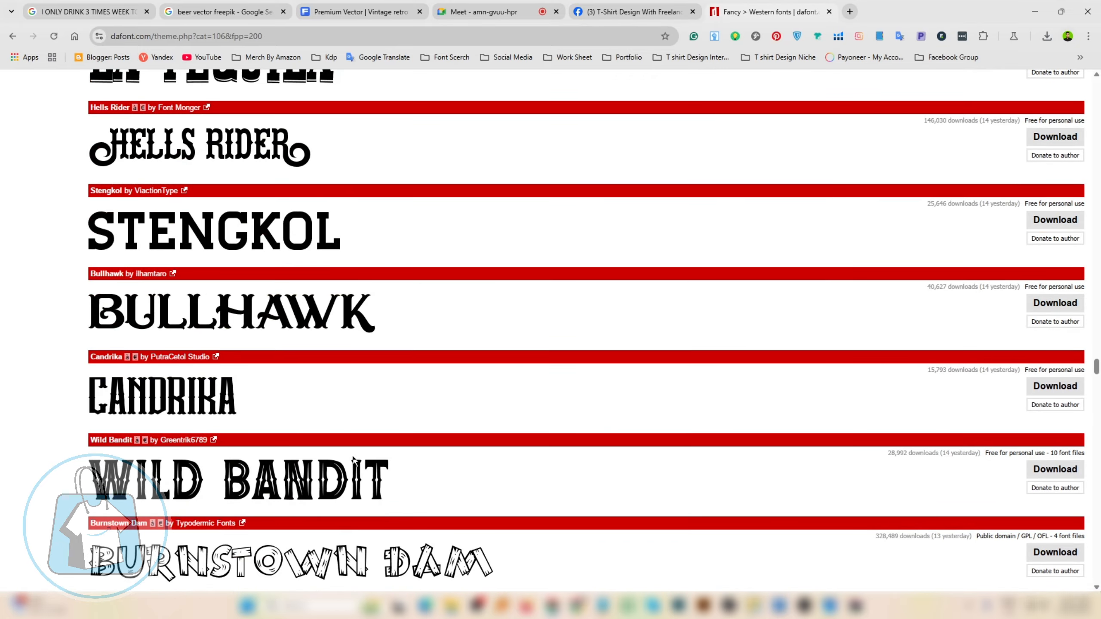
{"action": "scroll", "coordinate": [283, 471], "scroll_direction": "down", "scroll_amount": 8}
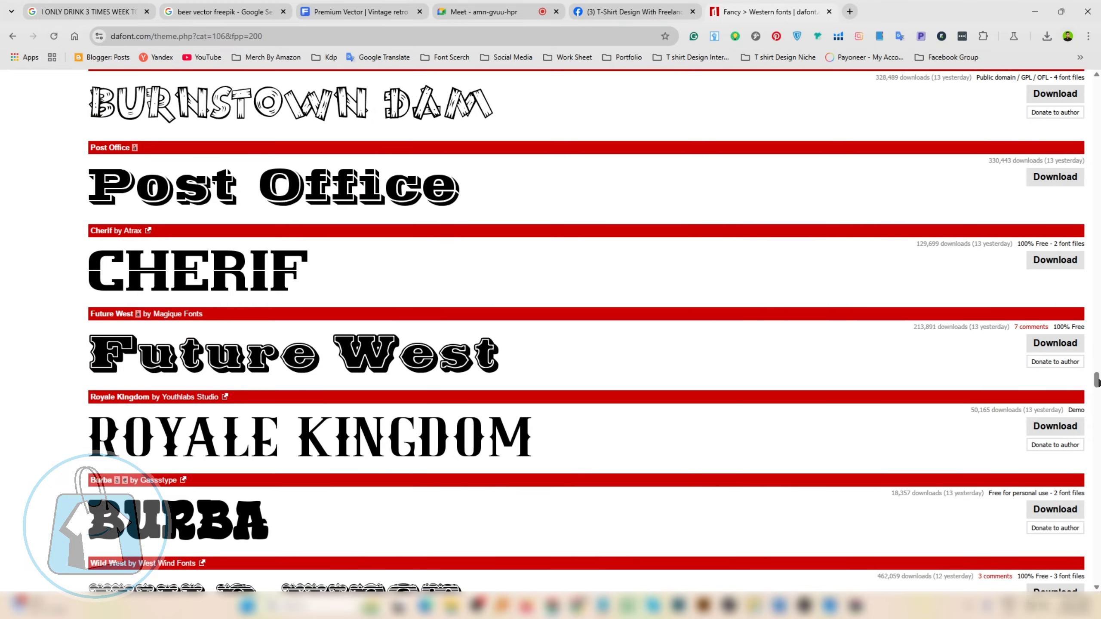
{"action": "left_click_drag", "start_coordinate": [1097, 381], "coordinate": [1097, 94]}
{"action": "scroll", "coordinate": [507, 78], "scroll_direction": "up", "scroll_amount": 4}
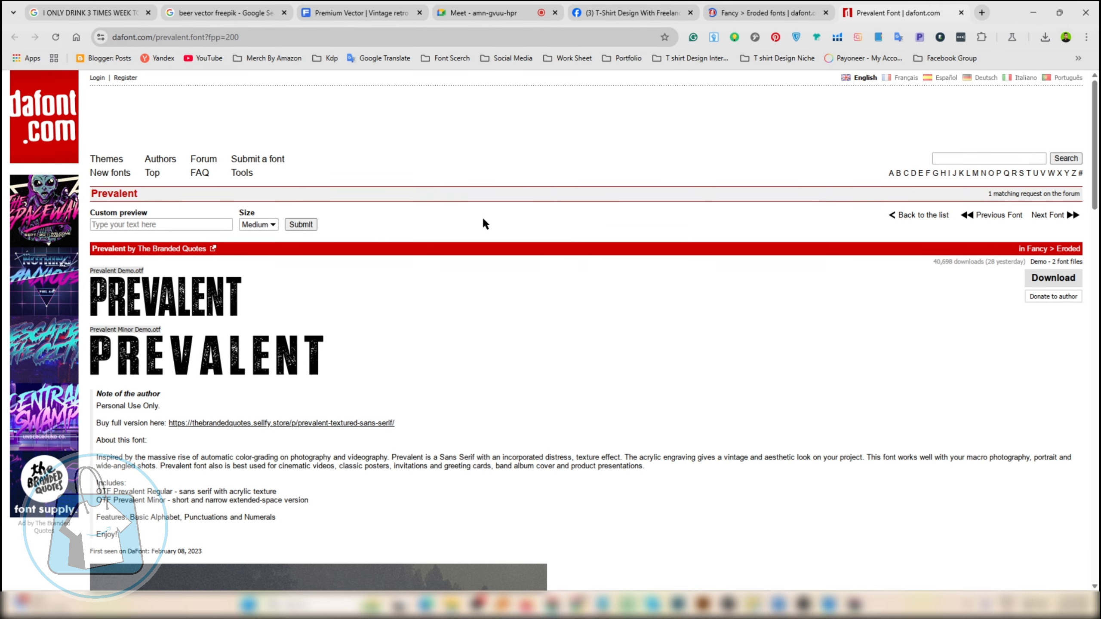
Copy the font name Prevalent from its DaFont page and apply that font to the word DRINK in Illustrator.
{"action": "left_click_drag", "start_coordinate": [138, 194], "coordinate": [92, 192]}
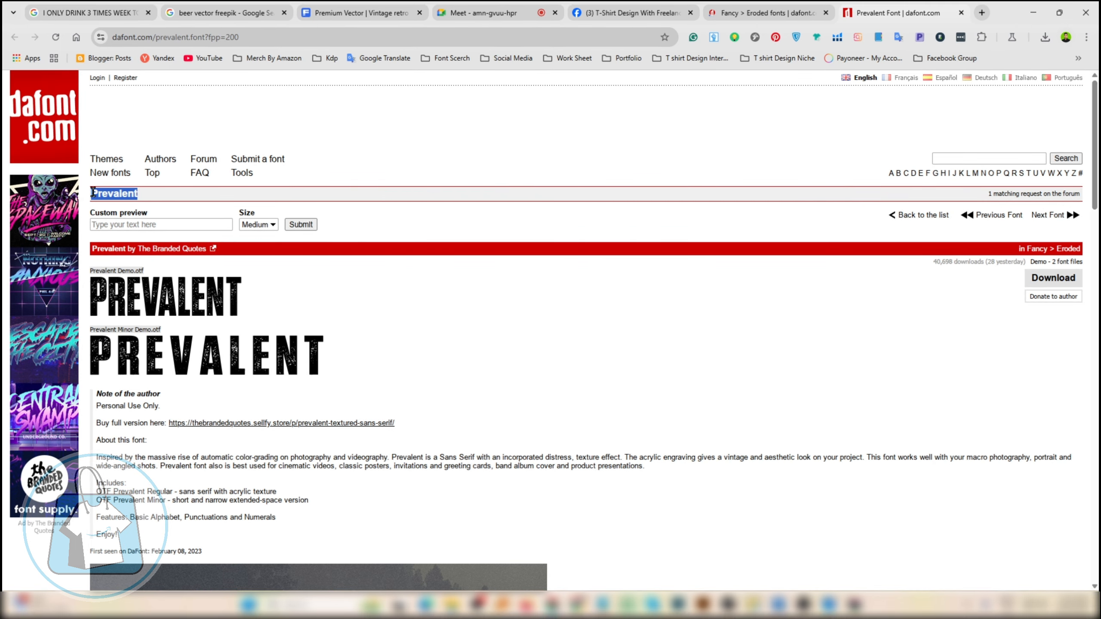
{"action": "left_click", "coordinate": [702, 604]}
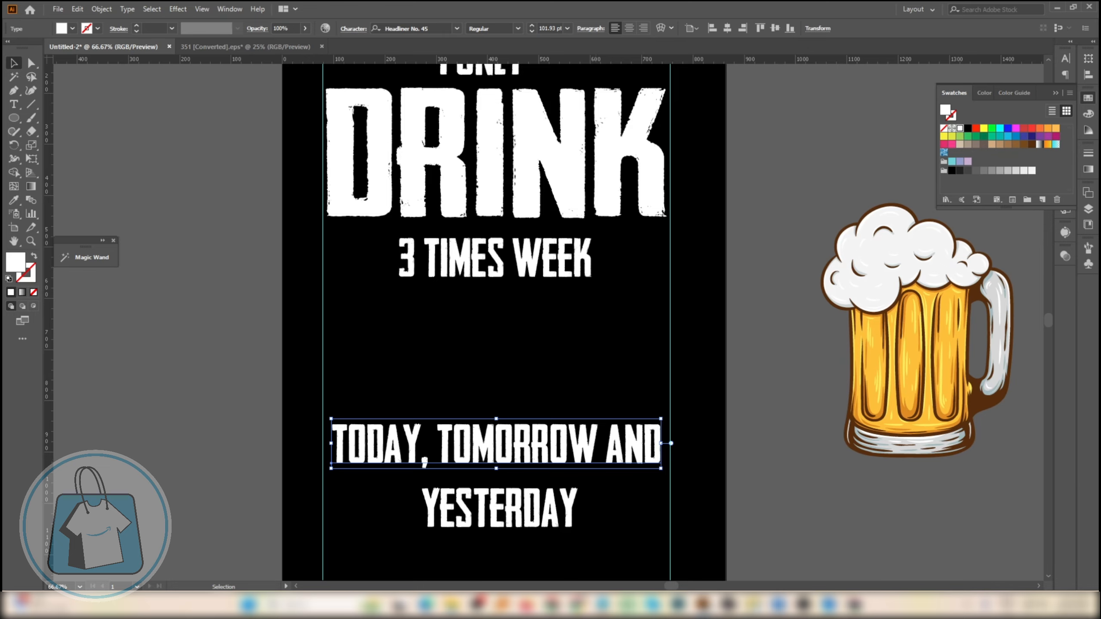
{"action": "left_click", "coordinate": [530, 171]}
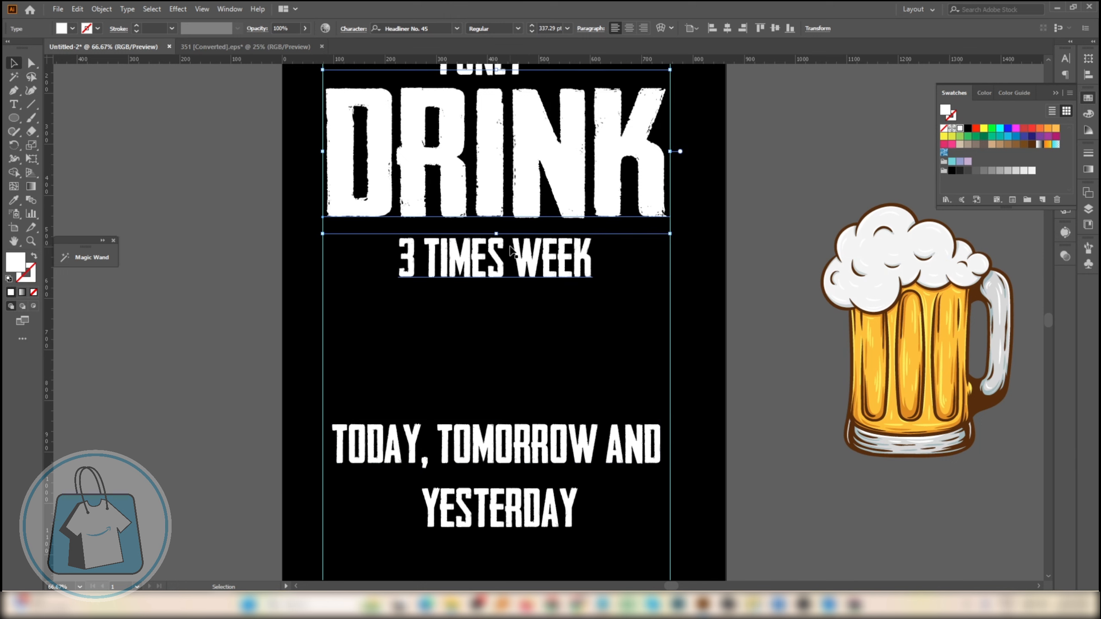
{"action": "scroll", "coordinate": [508, 264], "scroll_direction": "up", "scroll_amount": 3}
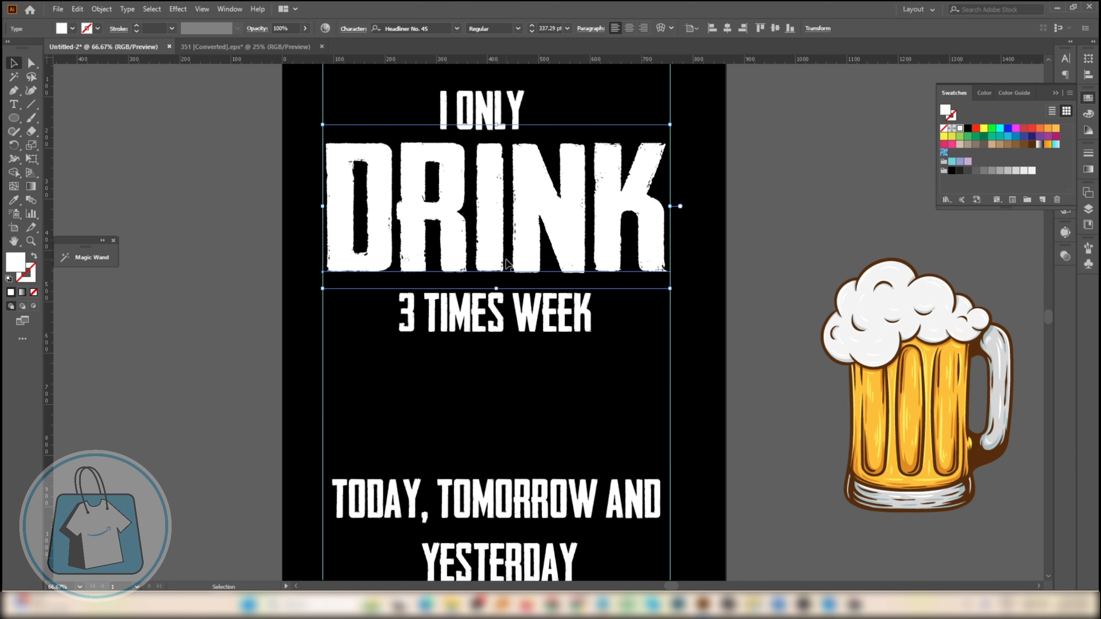
{"action": "left_click", "coordinate": [430, 28]}
{"action": "type", "text": "Prevalent"}
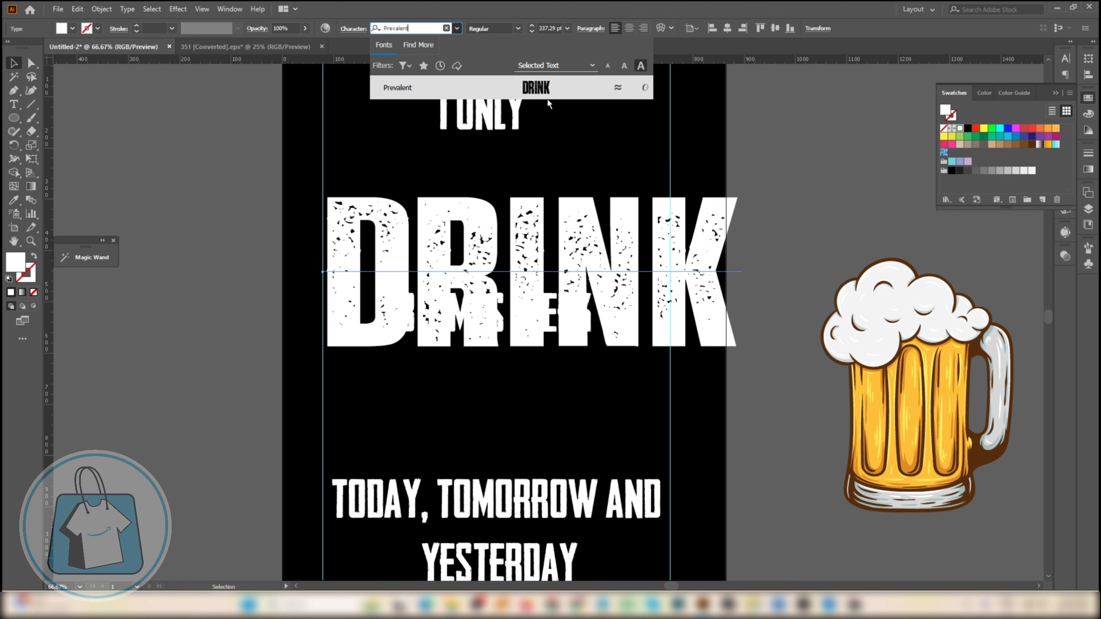
{"action": "left_click", "coordinate": [545, 91]}
Scale DRINK down to about 279 pt to fit between the vertical guides and move it up between its neighbouring lines.
{"action": "left_click_drag", "start_coordinate": [742, 264], "coordinate": [670, 261]}
{"action": "left_click_drag", "start_coordinate": [590, 250], "coordinate": [572, 215]}
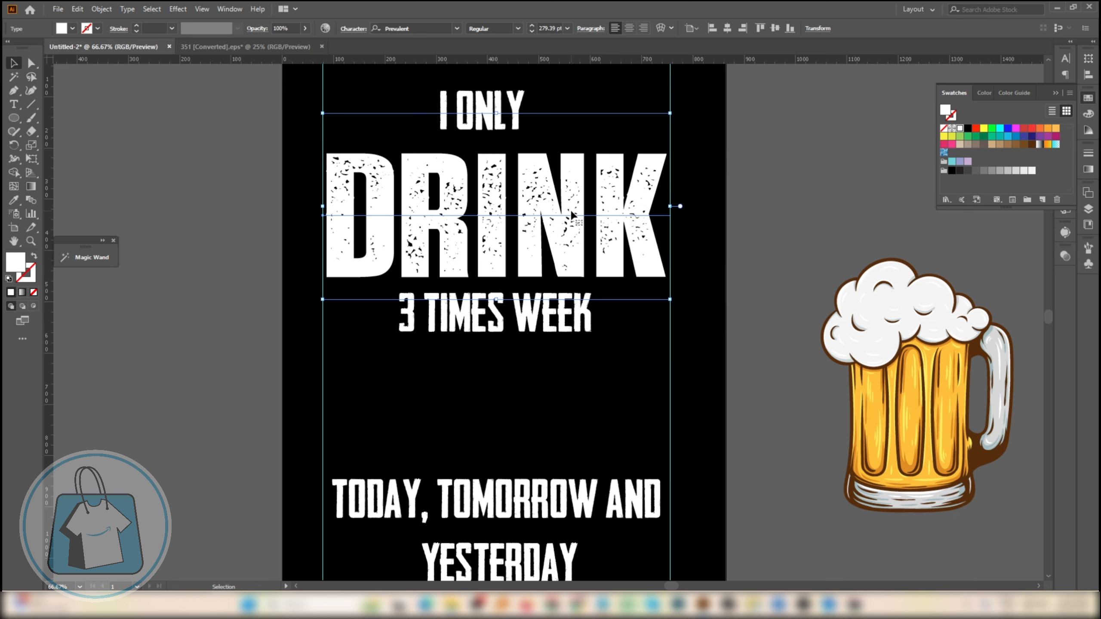
Copy the text style of DRINK onto the TODAY, TOMORROW AND line with the Eyedropper tool.
{"action": "scroll", "coordinate": [556, 413], "scroll_direction": "down", "scroll_amount": 2}
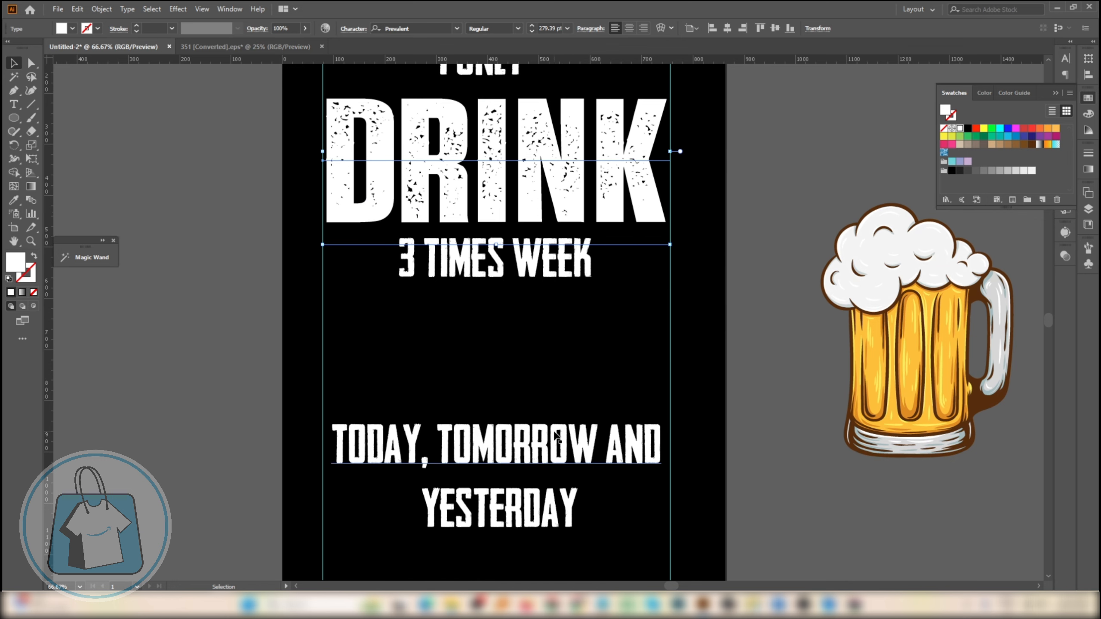
{"action": "left_click", "coordinate": [556, 436]}
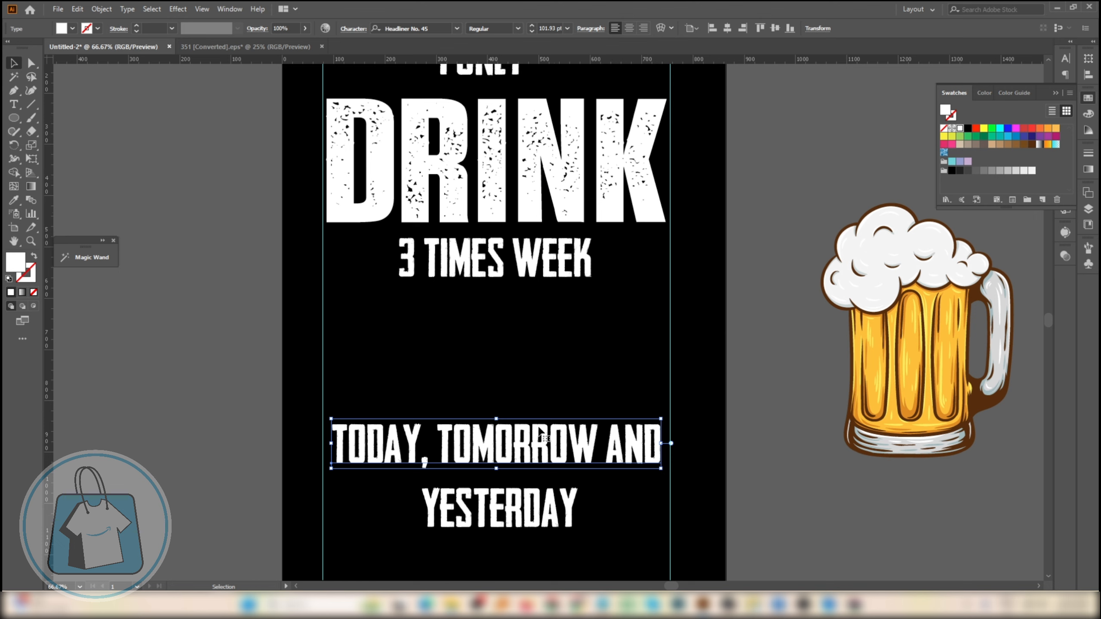
{"action": "key", "text": "i"}
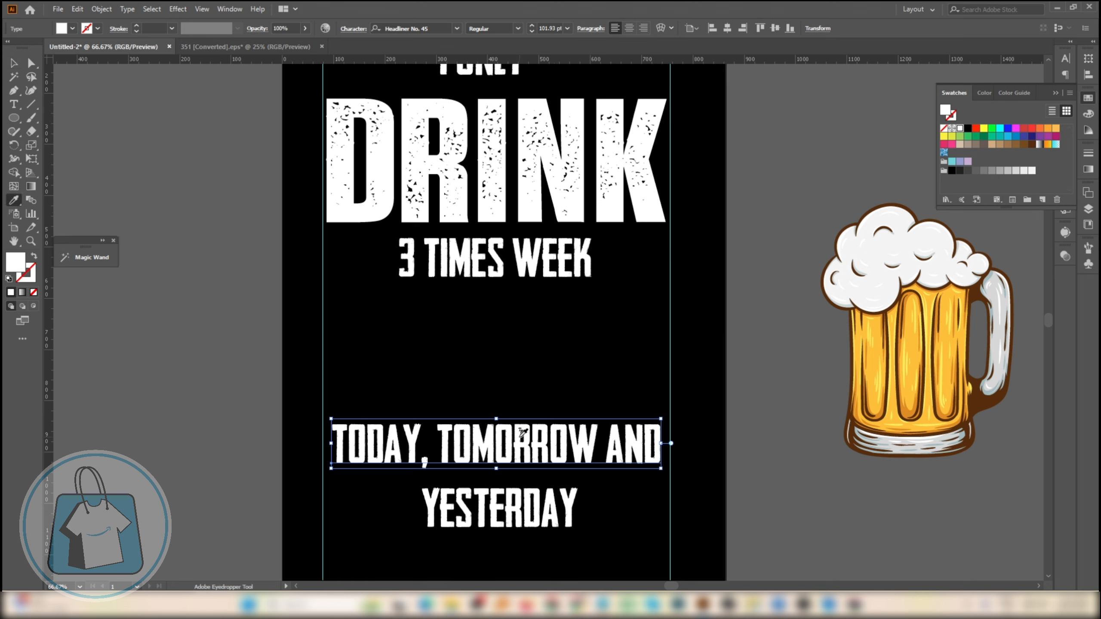
{"action": "left_click", "coordinate": [581, 150]}
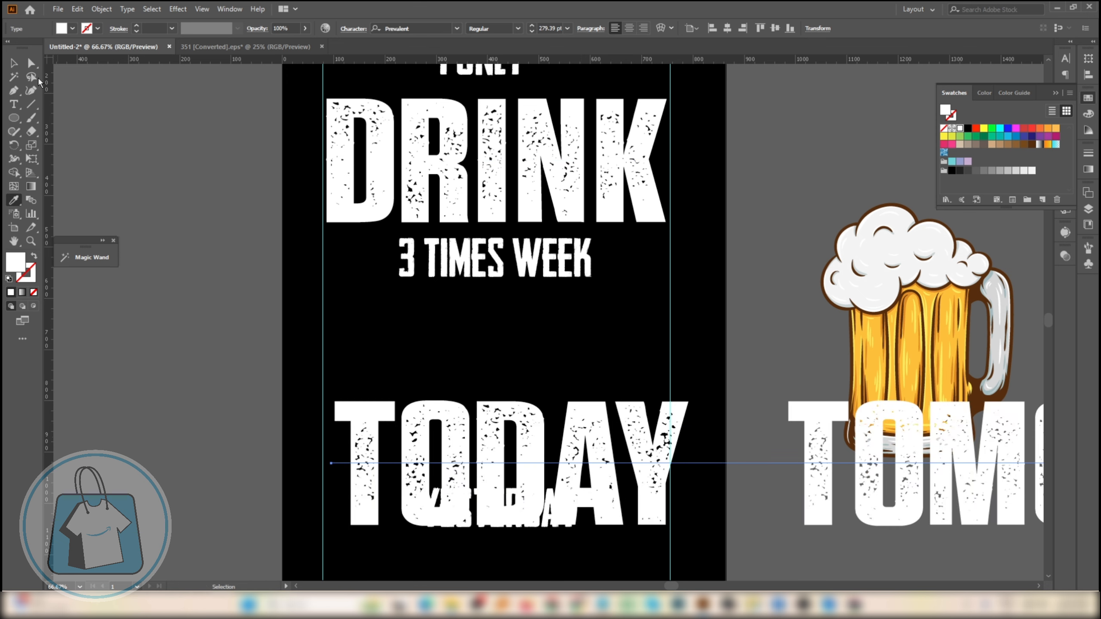
{"action": "left_click", "coordinate": [16, 66]}
Move the TODAY, TOMORROW AND line and scale it down to about 69 pt so it spans exactly between the vertical guides.
{"action": "scroll", "coordinate": [453, 366], "scroll_direction": "down", "scroll_amount": 2}
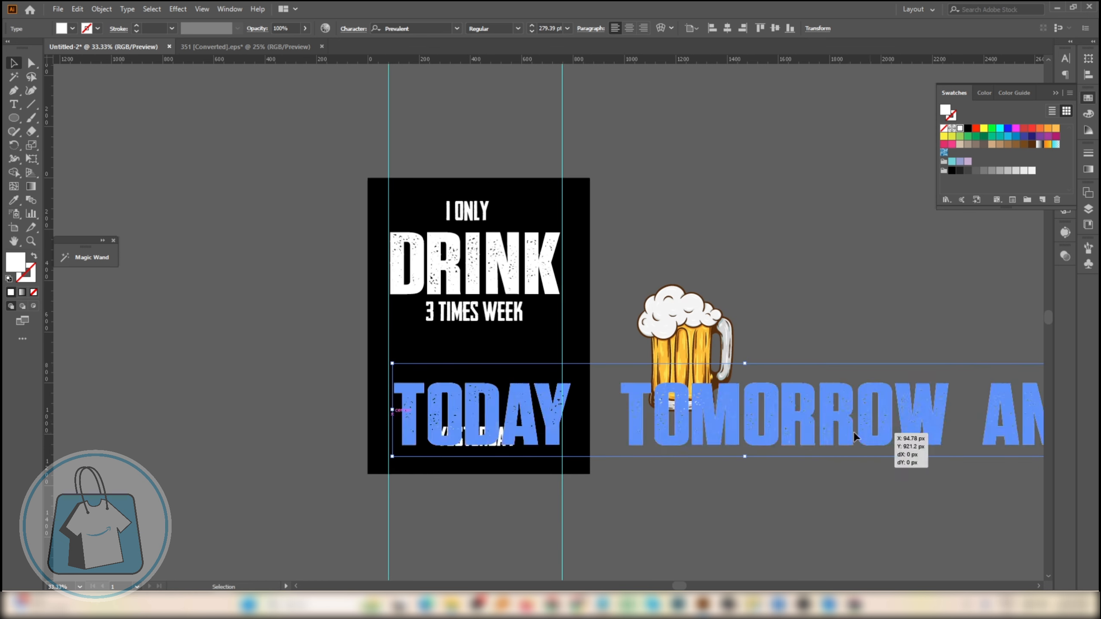
{"action": "left_click_drag", "start_coordinate": [868, 431], "coordinate": [678, 430]}
{"action": "left_click_drag", "start_coordinate": [814, 413], "coordinate": [605, 437]}
{"action": "scroll", "coordinate": [353, 404], "scroll_direction": "up", "scroll_amount": 1}
{"action": "scroll", "coordinate": [741, 429], "scroll_direction": "up", "scroll_amount": 1}
{"action": "scroll", "coordinate": [445, 405], "scroll_direction": "up", "scroll_amount": 2}
{"action": "key", "text": "ctrl+shift+a"}
{"action": "scroll", "coordinate": [637, 381], "scroll_direction": "down", "scroll_amount": 1}
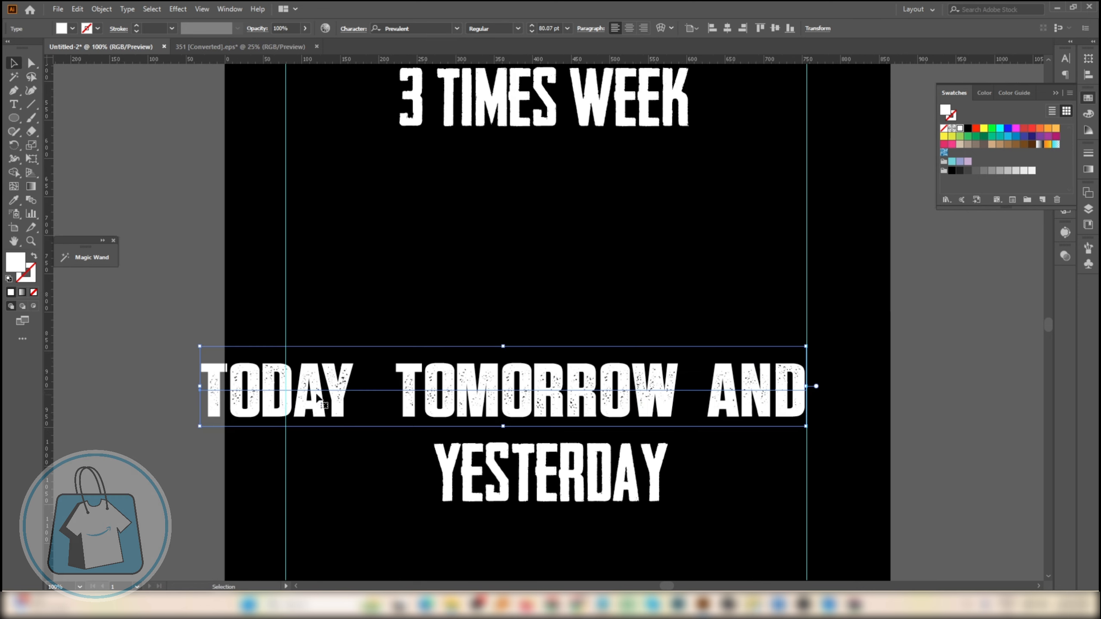
{"action": "scroll", "coordinate": [229, 389], "scroll_direction": "up", "scroll_amount": 1}
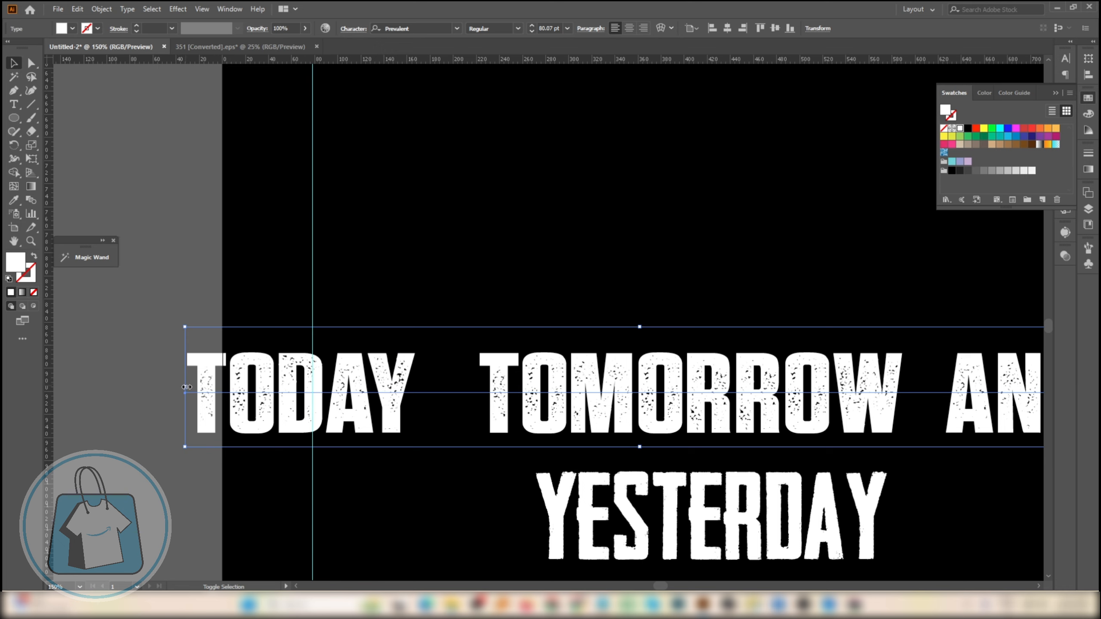
{"action": "left_click_drag", "start_coordinate": [186, 386], "coordinate": [314, 387]}
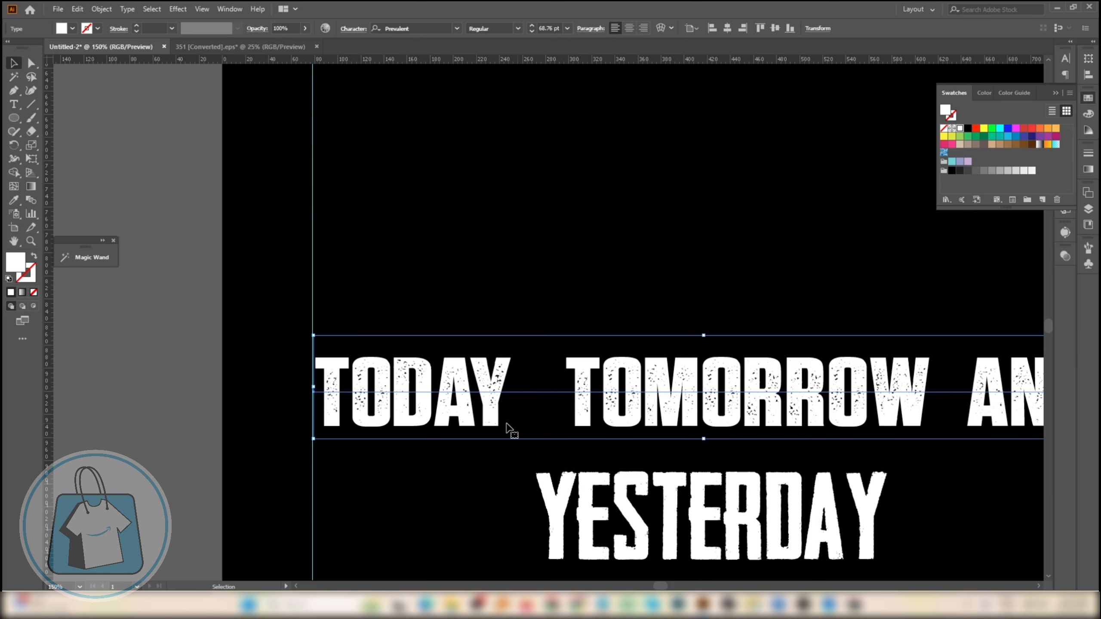
Change only the comma after TODAY to a font that has a comma glyph.
{"action": "scroll", "coordinate": [477, 412], "scroll_direction": "down", "scroll_amount": 2}
{"action": "scroll", "coordinate": [610, 405], "scroll_direction": "up", "scroll_amount": 2}
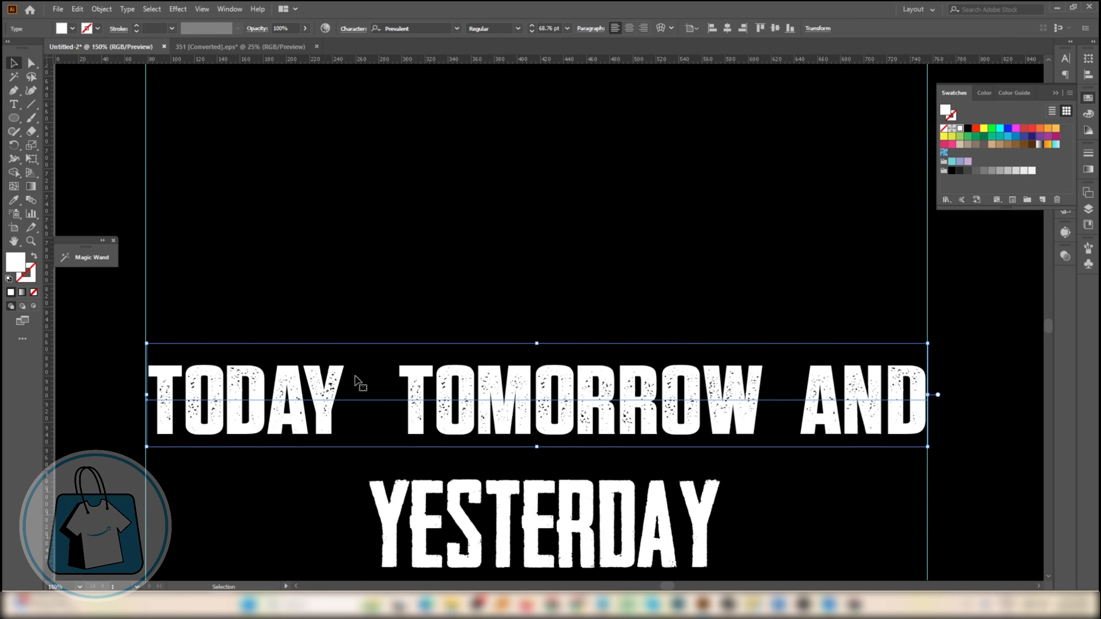
{"action": "triple_click", "coordinate": [354, 382]}
{"action": "left_click_drag", "start_coordinate": [349, 383], "coordinate": [368, 397]}
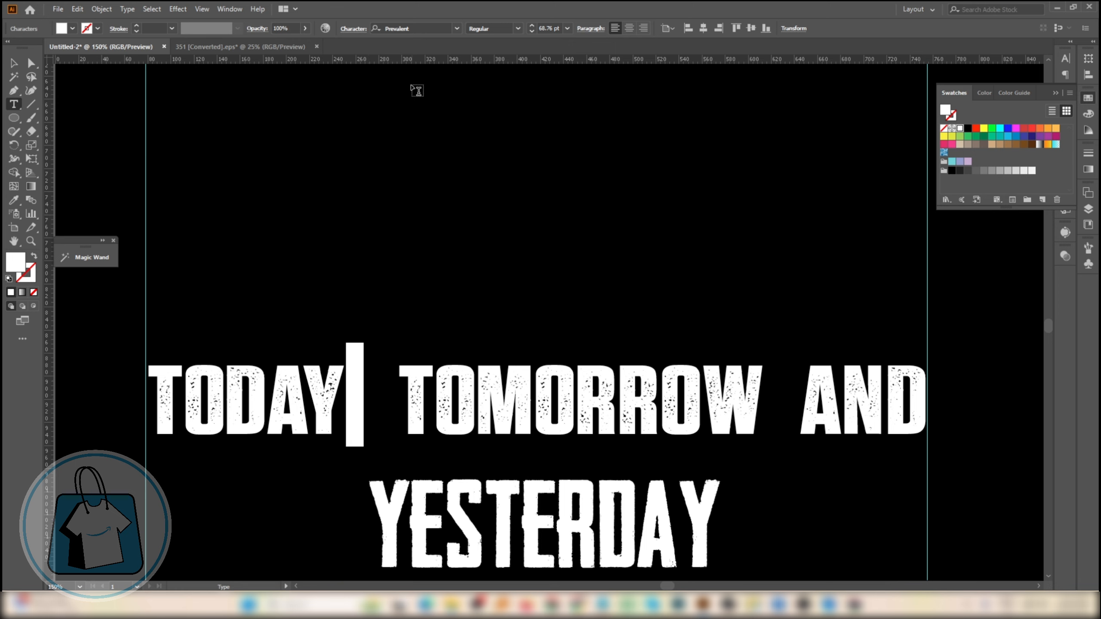
{"action": "left_click", "coordinate": [456, 28]}
{"action": "left_click", "coordinate": [507, 117]}
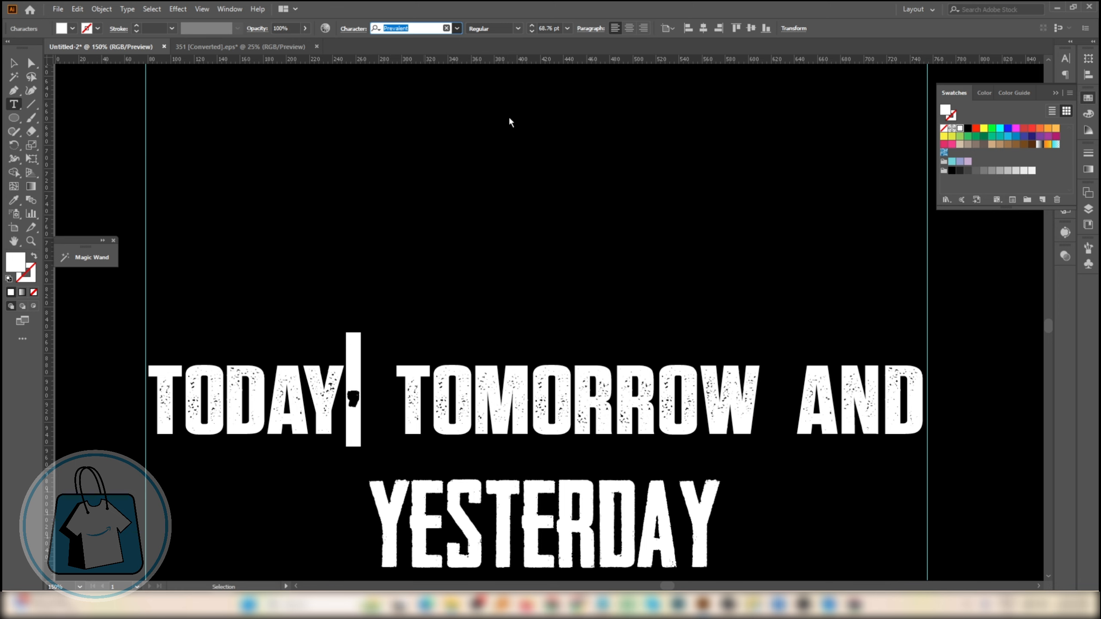
{"action": "key", "text": "Escape"}
{"action": "left_click", "coordinate": [435, 246]}
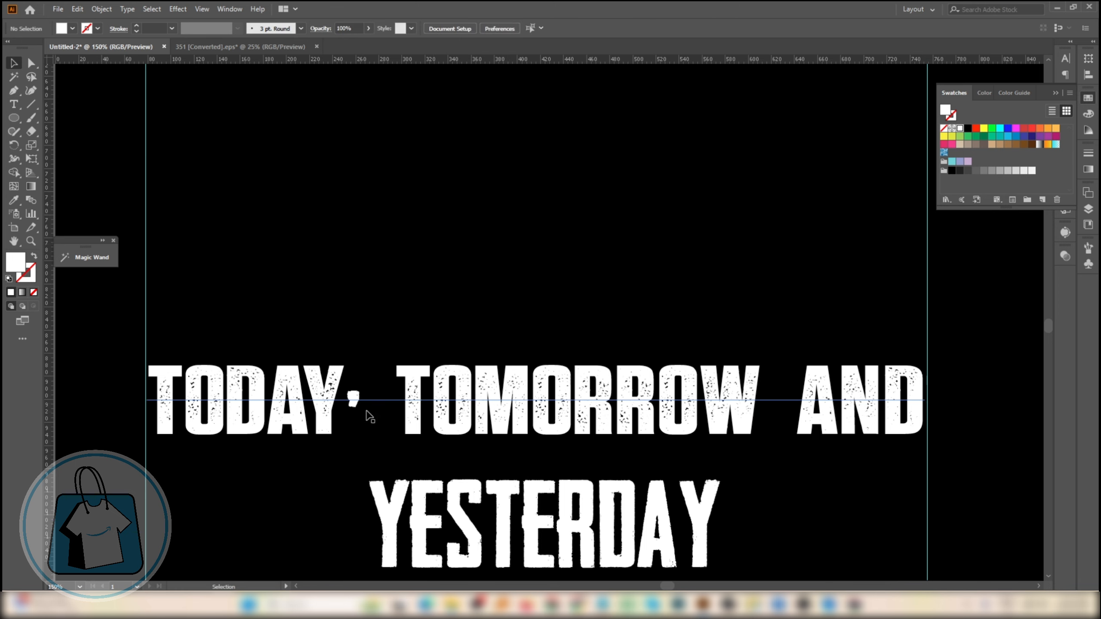
{"action": "scroll", "coordinate": [370, 416], "scroll_direction": "up", "scroll_amount": 2}
{"action": "left_click", "coordinate": [354, 393]}
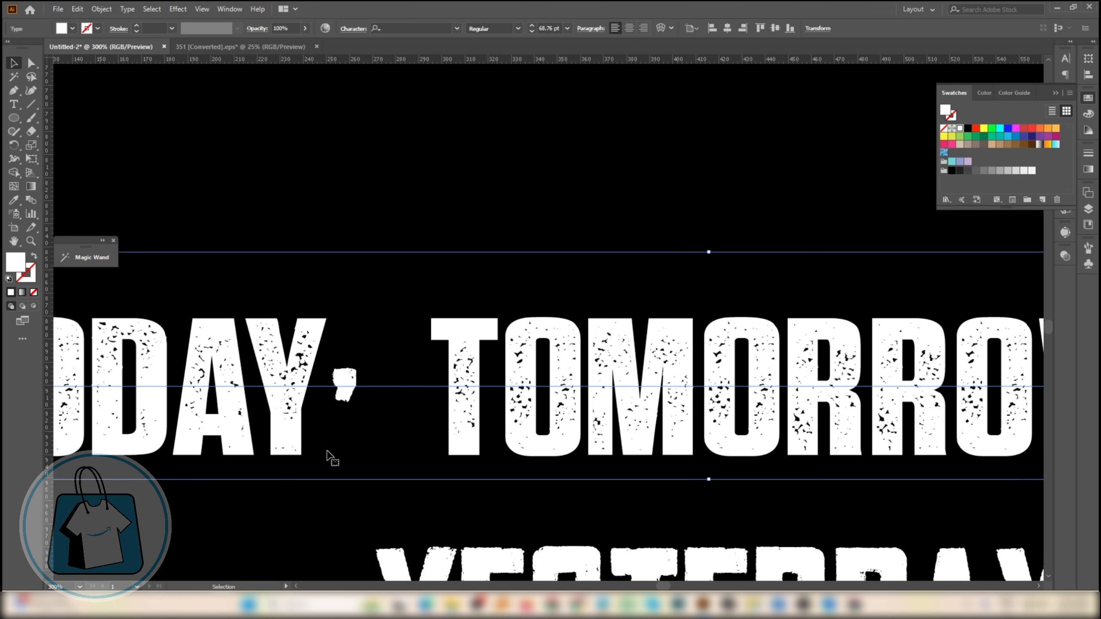
Shift the I ONLY line horizontally to the right so it sits more centrally above DRINK.
{"action": "scroll", "coordinate": [334, 438], "scroll_direction": "down", "scroll_amount": 5}
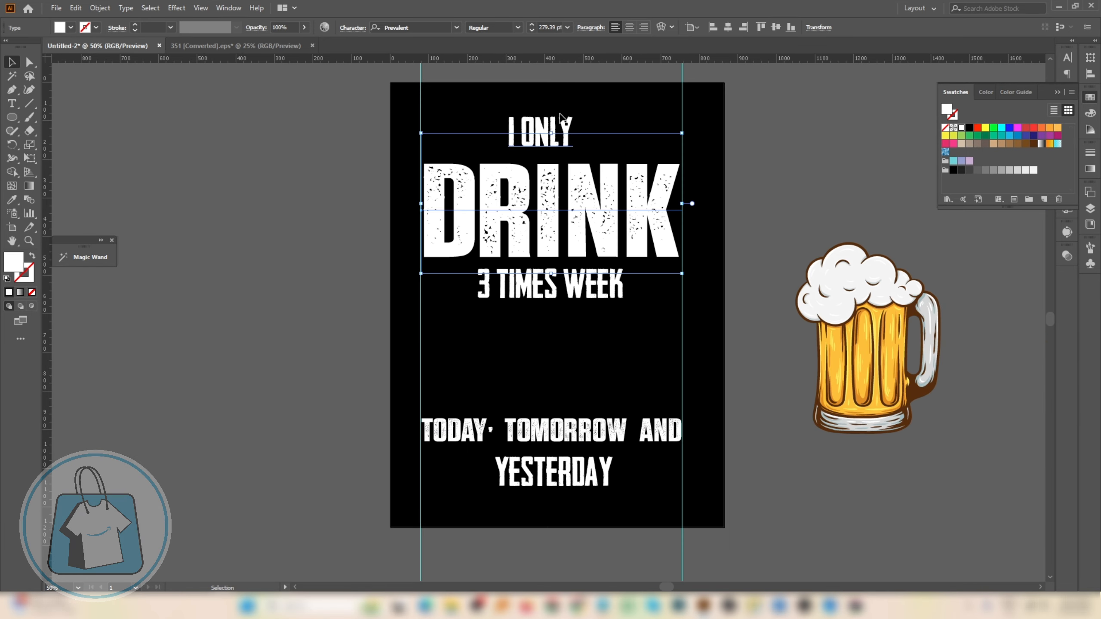
{"action": "scroll", "coordinate": [559, 117], "scroll_direction": "up", "scroll_amount": 1}
{"action": "left_click", "coordinate": [557, 123]}
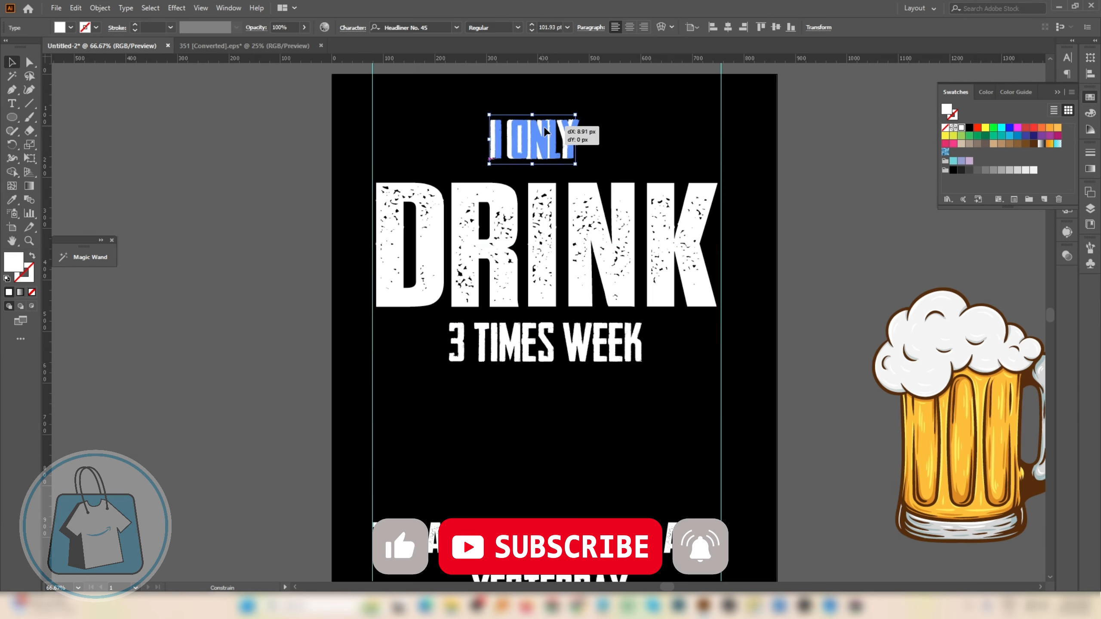
Set the I ONLY line in the DCC - Ash font and move it straight down, closer to DRINK.
{"action": "left_click", "coordinate": [549, 360]}
{"action": "scroll", "coordinate": [547, 367], "scroll_direction": "down", "scroll_amount": 3}
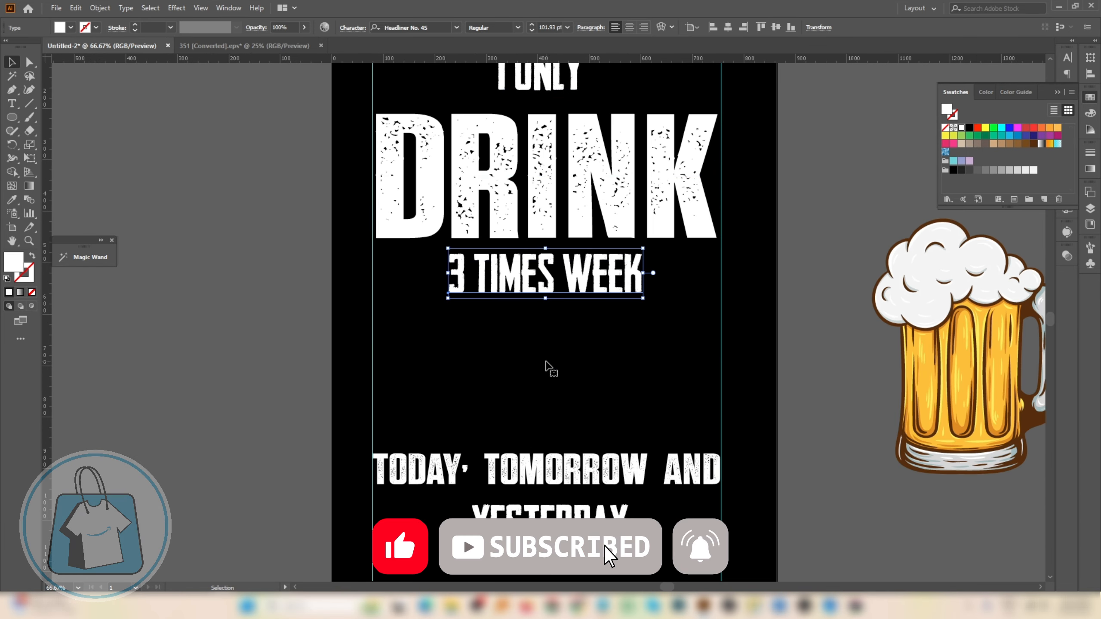
{"action": "left_click", "coordinate": [531, 509]}
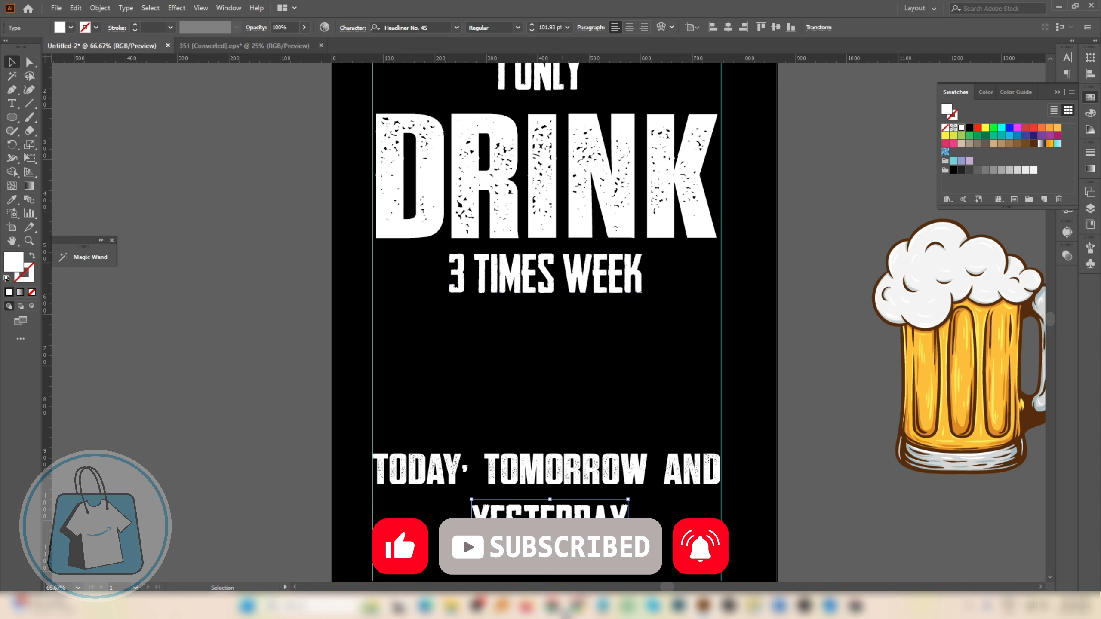
{"action": "mouse_move", "coordinate": [562, 611]}
{"action": "left_click", "coordinate": [659, 560]}
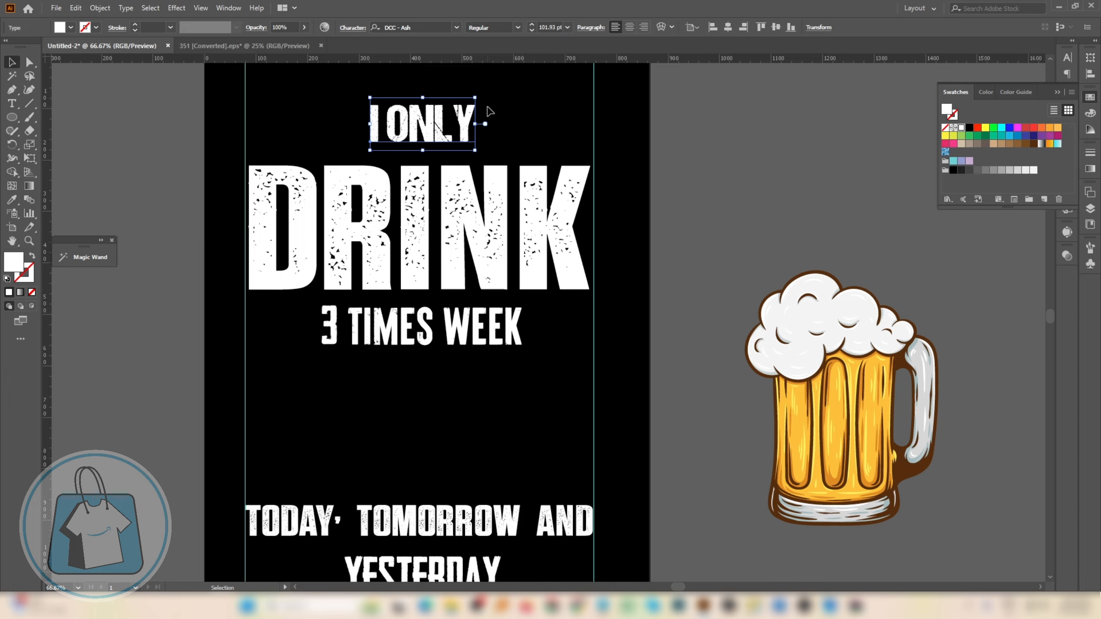
{"action": "scroll", "coordinate": [440, 149], "scroll_direction": "up", "scroll_amount": 2}
{"action": "scroll", "coordinate": [438, 147], "scroll_direction": "up", "scroll_amount": 2}
{"action": "left_click_drag", "start_coordinate": [423, 131], "coordinate": [423, 146]}
{"action": "scroll", "coordinate": [422, 145], "scroll_direction": "down", "scroll_amount": 2}
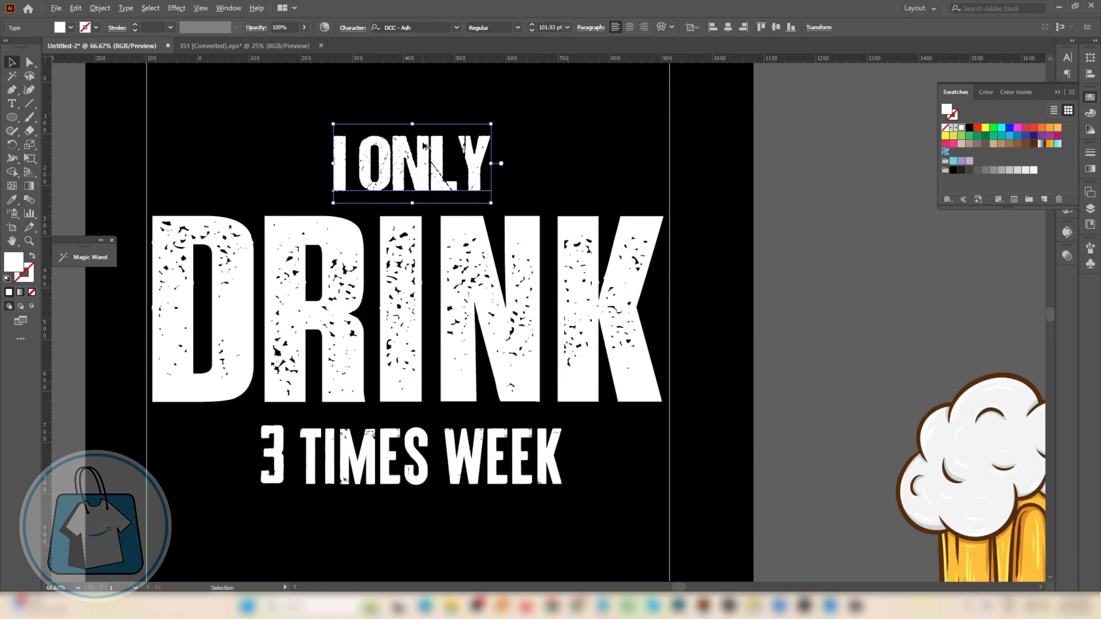
Copy the text style of I ONLY onto the 3 TIMES WEEK line with the Eyedropper tool.
{"action": "left_click", "coordinate": [458, 347]}
{"action": "key", "text": "i"}
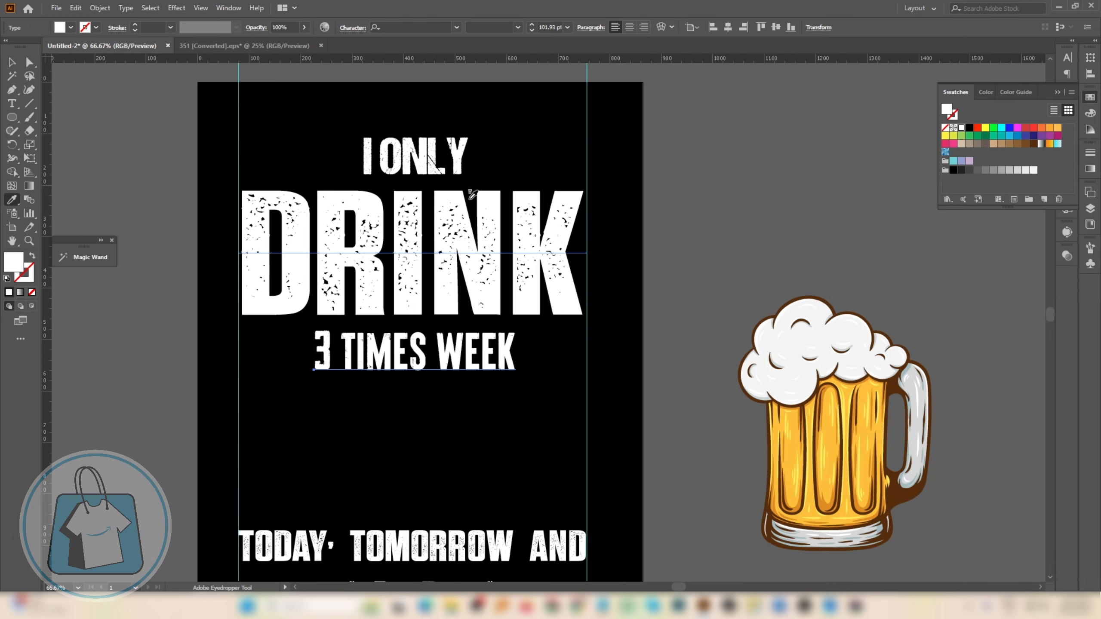
{"action": "left_click", "coordinate": [436, 143]}
{"action": "scroll", "coordinate": [437, 142], "scroll_direction": "down", "scroll_amount": 2}
{"action": "key", "text": "v"}
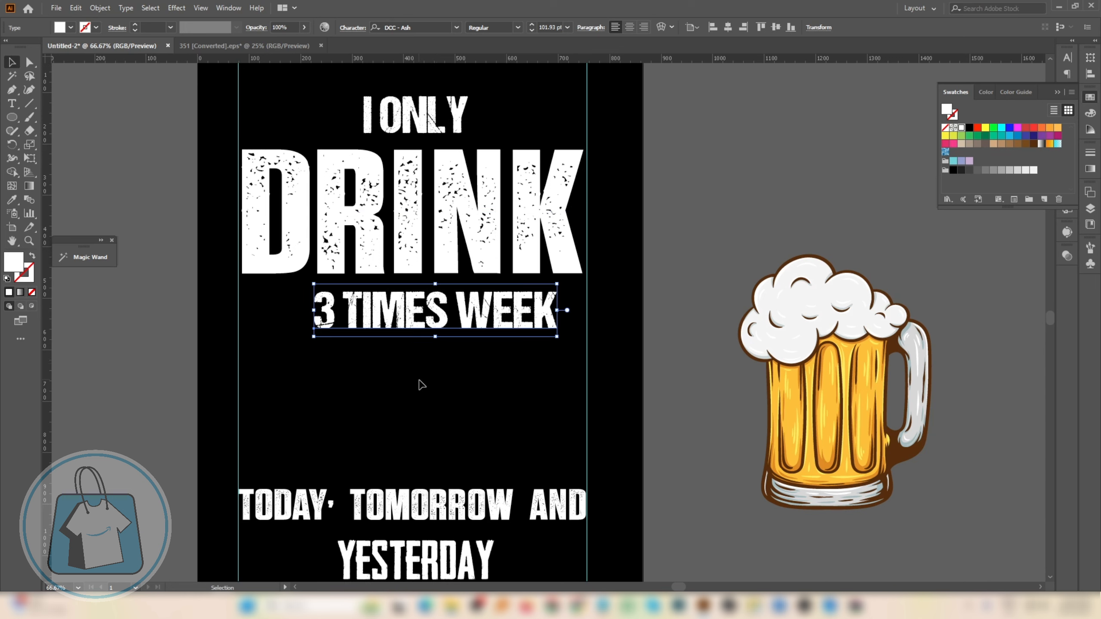
Copy the text style of 3 TIMES WEEK onto the YESTERDAY line with the Eyedropper tool.
{"action": "scroll", "coordinate": [423, 383], "scroll_direction": "down", "scroll_amount": 3}
{"action": "left_click", "coordinate": [409, 511]}
{"action": "key", "text": "i"}
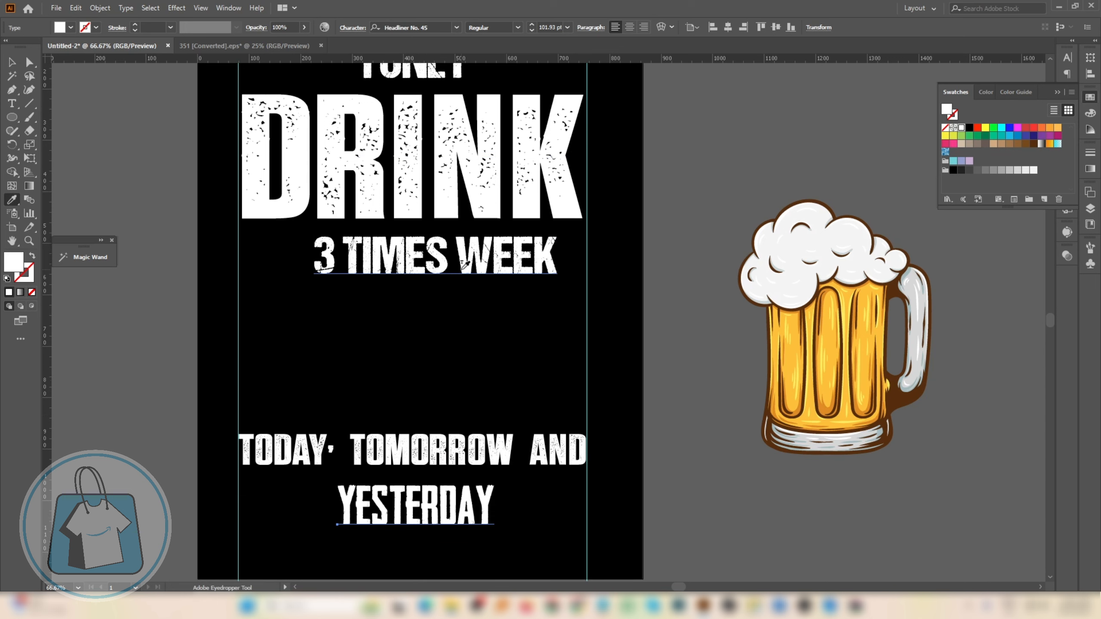
{"action": "left_click", "coordinate": [472, 258]}
{"action": "left_click", "coordinate": [12, 62]}
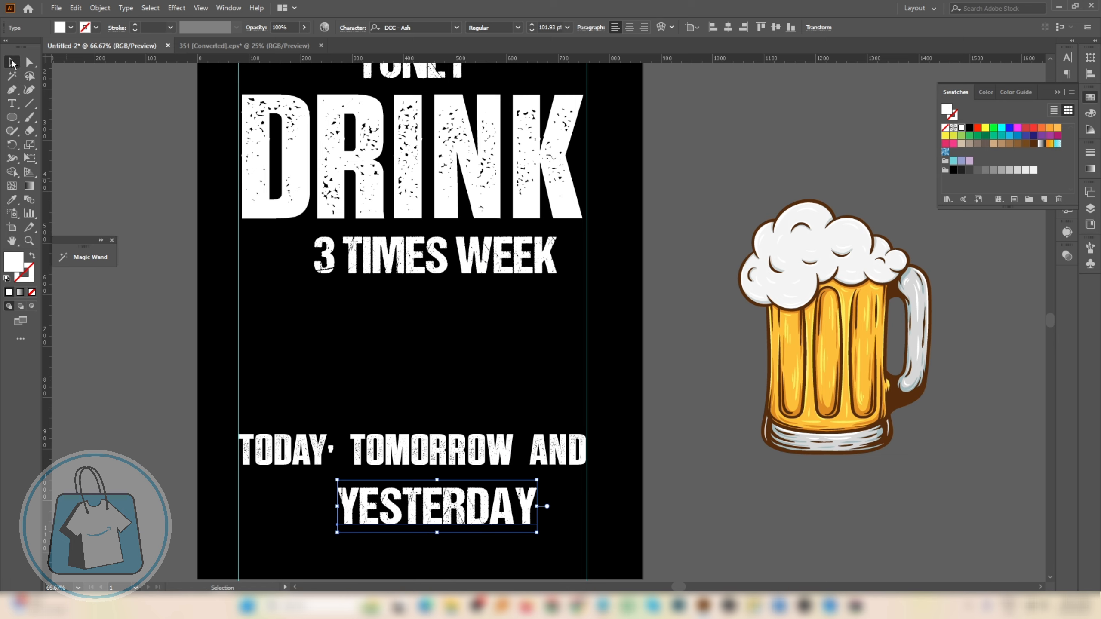
Move YESTERDAY left under the TODAY, TOMORROW AND line and stretch it vertically to about 115 pt.
{"action": "scroll", "coordinate": [373, 490], "scroll_direction": "up", "scroll_amount": 2}
{"action": "scroll", "coordinate": [395, 485], "scroll_direction": "down", "scroll_amount": 2}
{"action": "left_click_drag", "start_coordinate": [577, 458], "coordinate": [470, 463]}
{"action": "left_click_drag", "start_coordinate": [417, 415], "coordinate": [418, 398]}
{"action": "scroll", "coordinate": [564, 406], "scroll_direction": "down", "scroll_amount": 1}
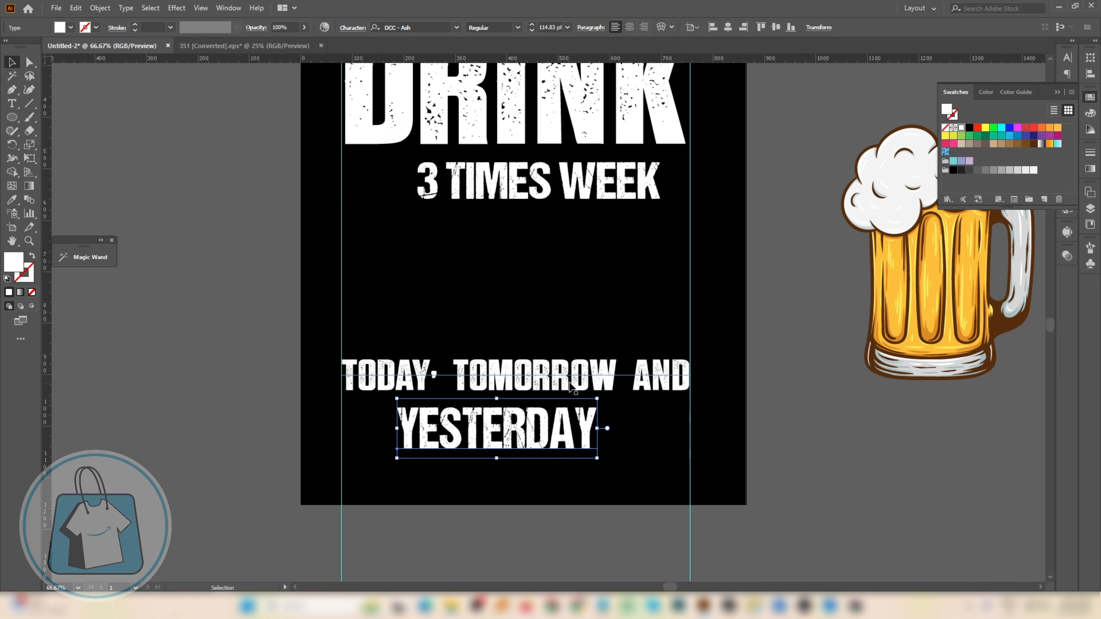
{"action": "left_click", "coordinate": [571, 385]}
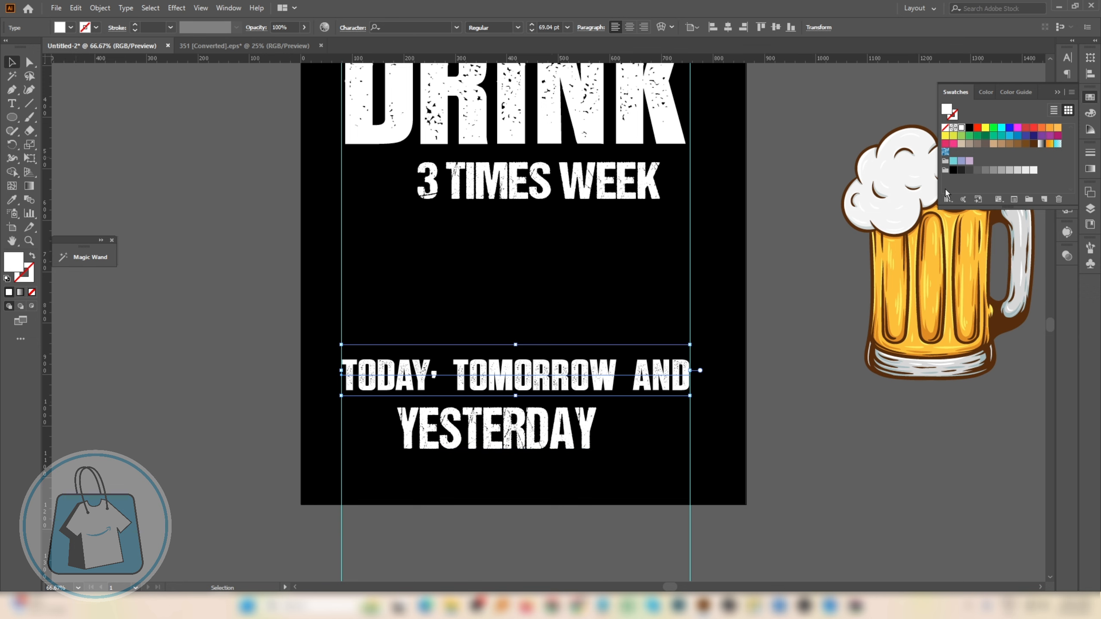
{"action": "left_click", "coordinate": [1067, 58]}
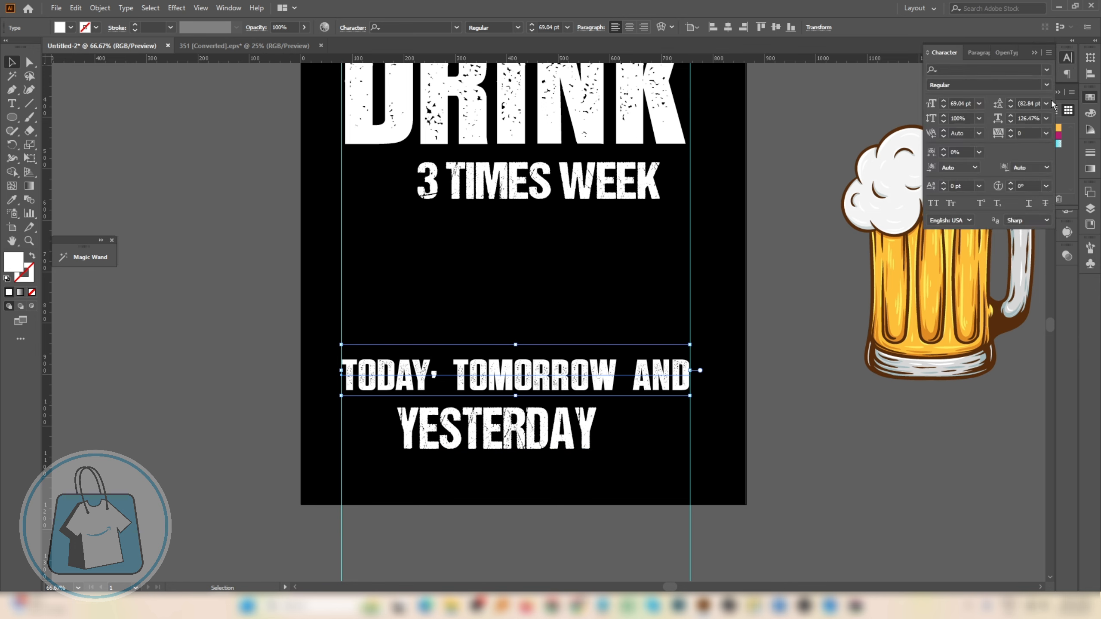
{"action": "left_click", "coordinate": [1047, 134]}
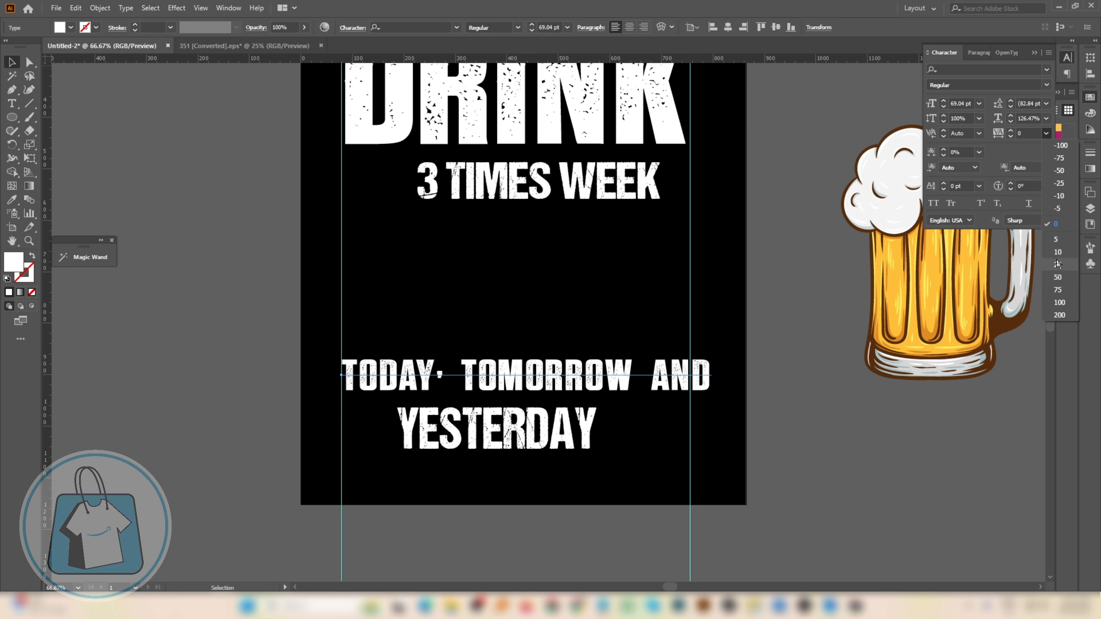
{"action": "left_click", "coordinate": [694, 428]}
Set the character tracking of YESTERDAY to 10.
{"action": "left_click", "coordinate": [579, 443]}
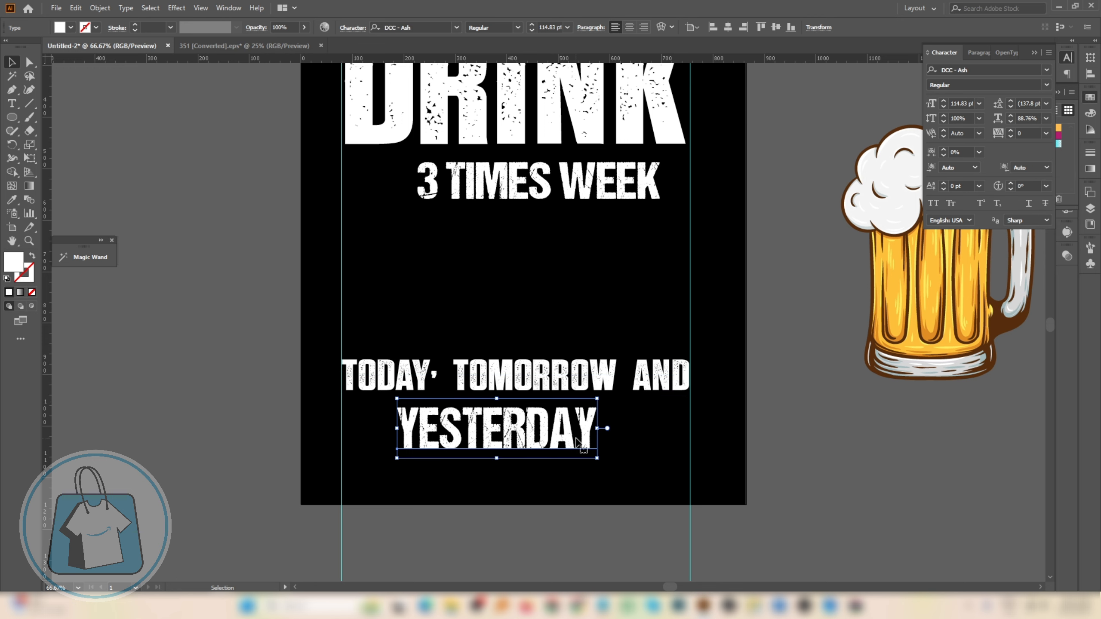
{"action": "left_click", "coordinate": [1047, 134]}
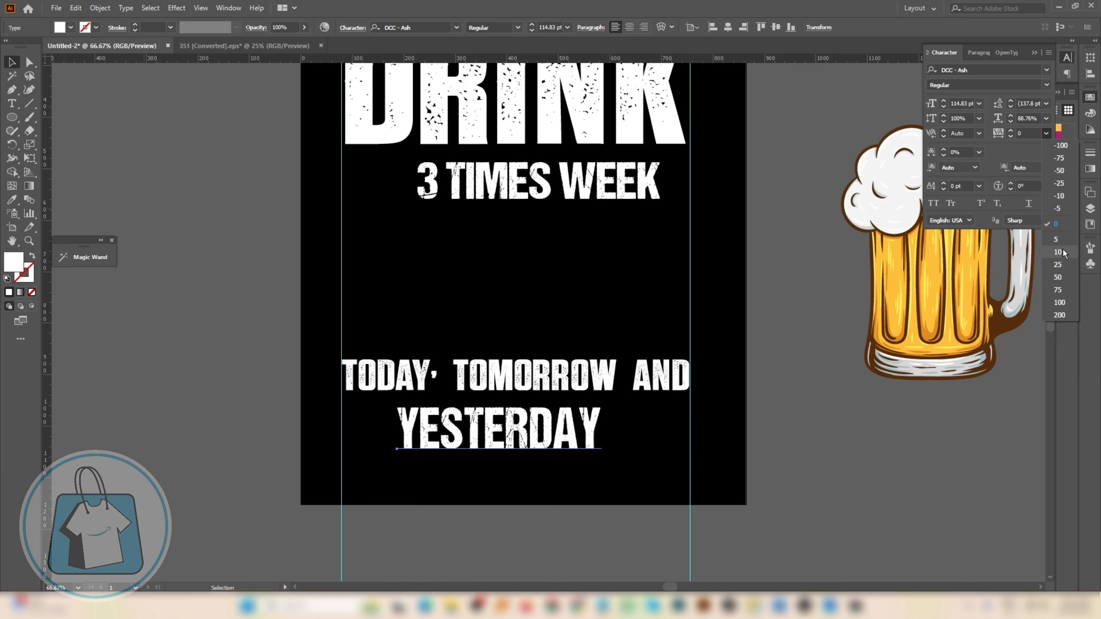
{"action": "left_click", "coordinate": [1058, 252]}
{"action": "scroll", "coordinate": [588, 286], "scroll_direction": "up", "scroll_amount": 2}
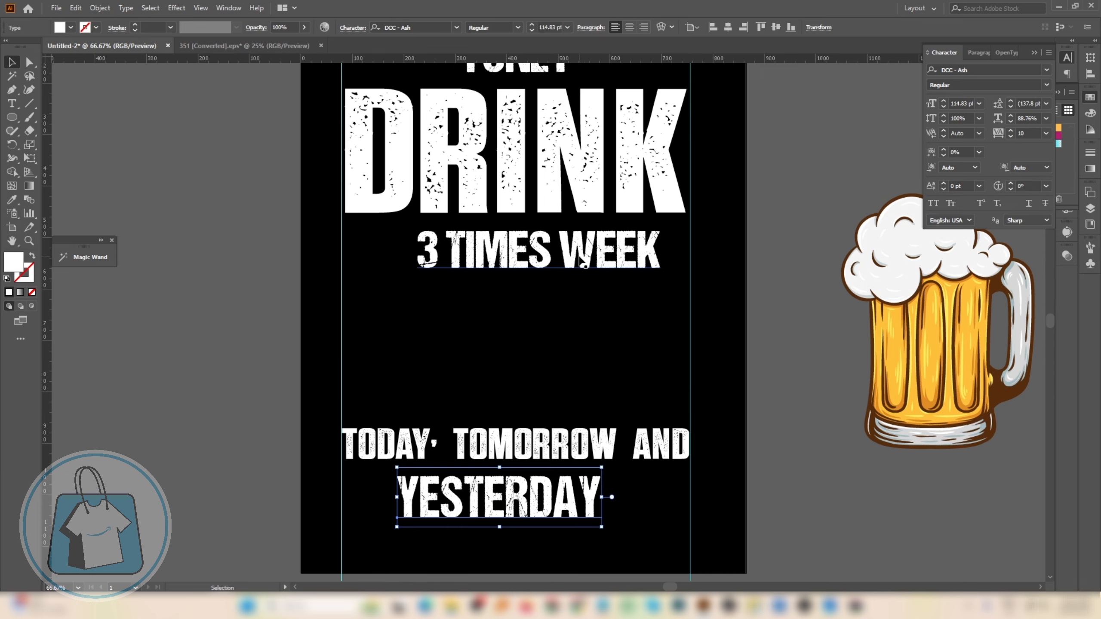
Copy the text style of YESTERDAY onto the 3 TIMES WEEK line with the Eyedropper tool.
{"action": "left_click", "coordinate": [537, 250]}
{"action": "key", "text": "i"}
{"action": "left_click", "coordinate": [516, 487]}
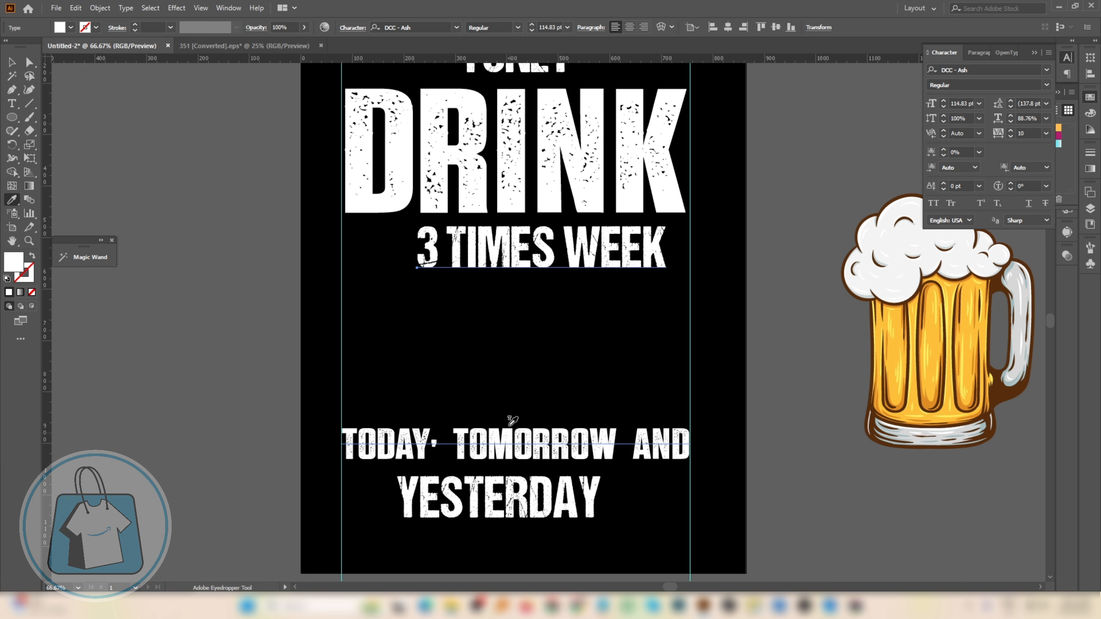
{"action": "scroll", "coordinate": [505, 390], "scroll_direction": "up", "scroll_amount": 2}
{"action": "key", "text": "v"}
Copy the updated text style of 3 TIMES WEEK onto the I ONLY line with the Eyedropper tool.
{"action": "left_click", "coordinate": [496, 117]}
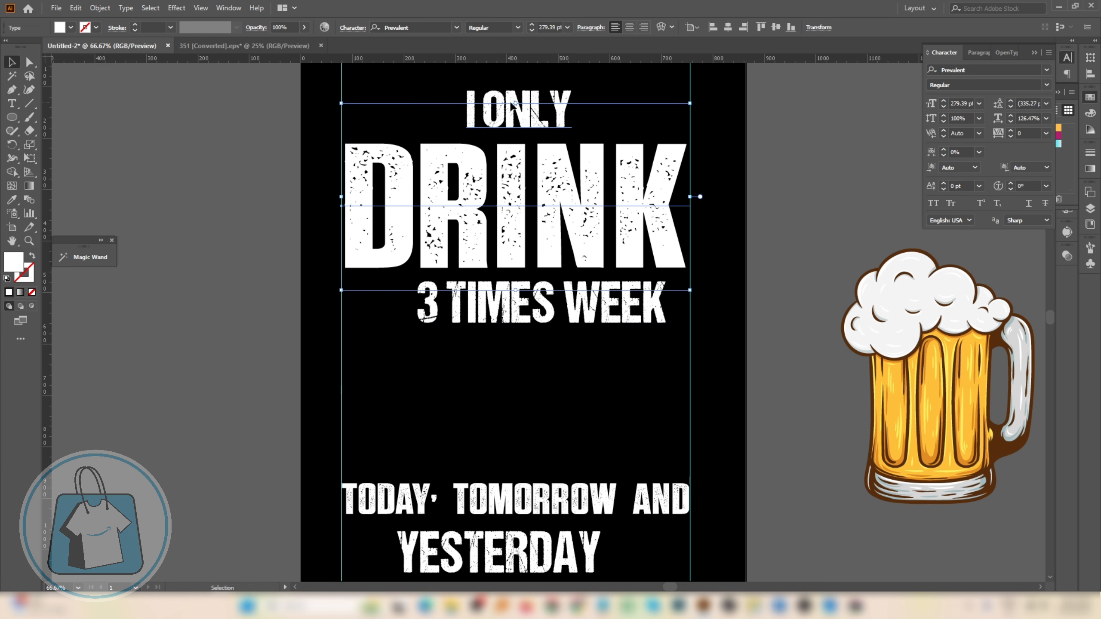
{"action": "left_click", "coordinate": [513, 111]}
{"action": "key", "text": "i"}
{"action": "left_click", "coordinate": [539, 297]}
{"action": "left_click", "coordinate": [537, 322]}
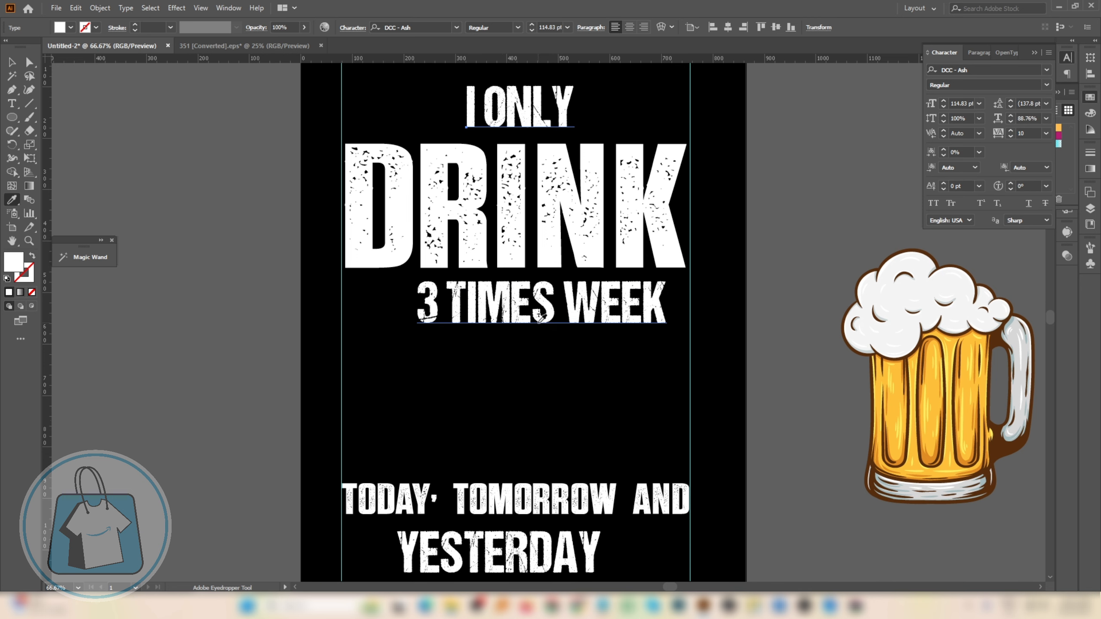
{"action": "left_click", "coordinate": [11, 62]}
Convert all the text lines of the quote on the artboard to outlines.
{"action": "scroll", "coordinate": [582, 280], "scroll_direction": "down", "scroll_amount": 1}
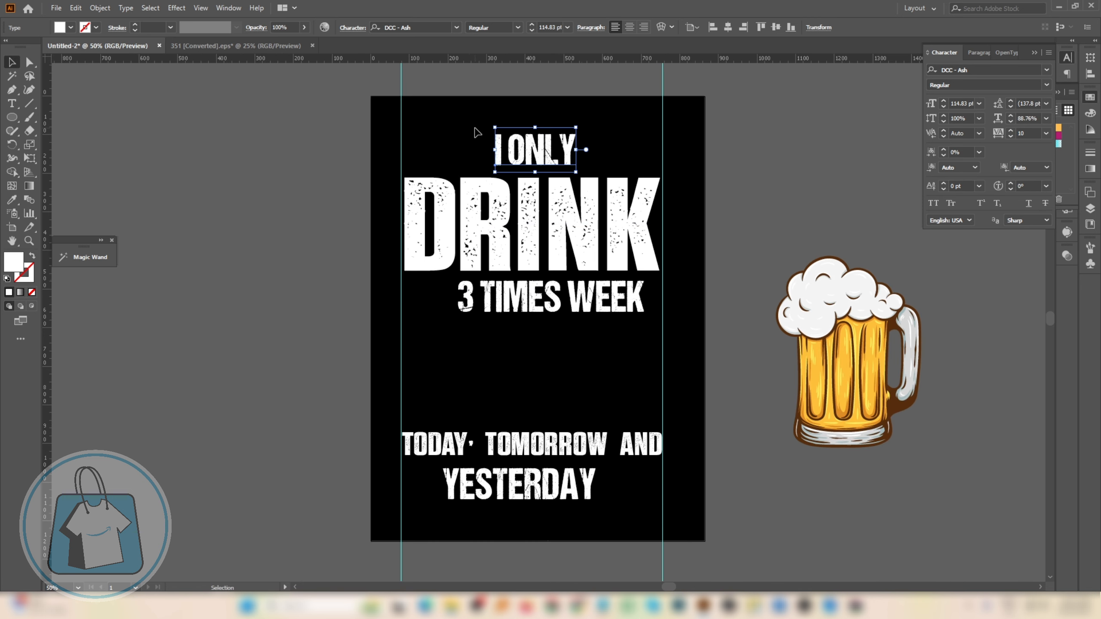
{"action": "left_click_drag", "start_coordinate": [460, 125], "coordinate": [598, 504]}
{"action": "right_click", "coordinate": [605, 248]}
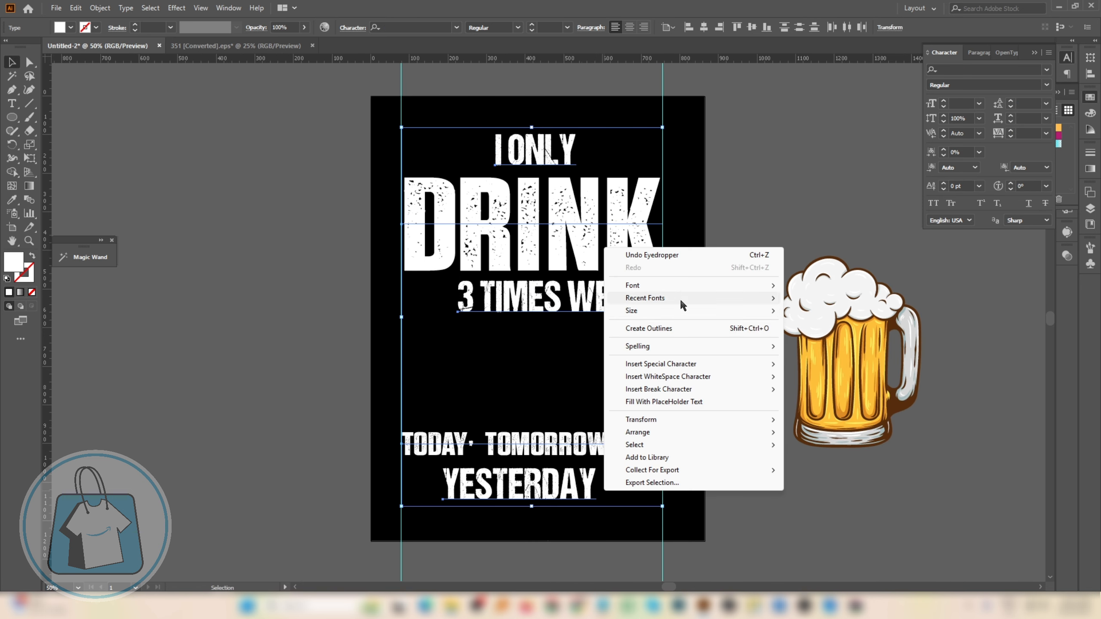
{"action": "left_click", "coordinate": [670, 322]}
{"action": "scroll", "coordinate": [502, 347], "scroll_direction": "up", "scroll_amount": 2}
{"action": "left_click", "coordinate": [500, 331]}
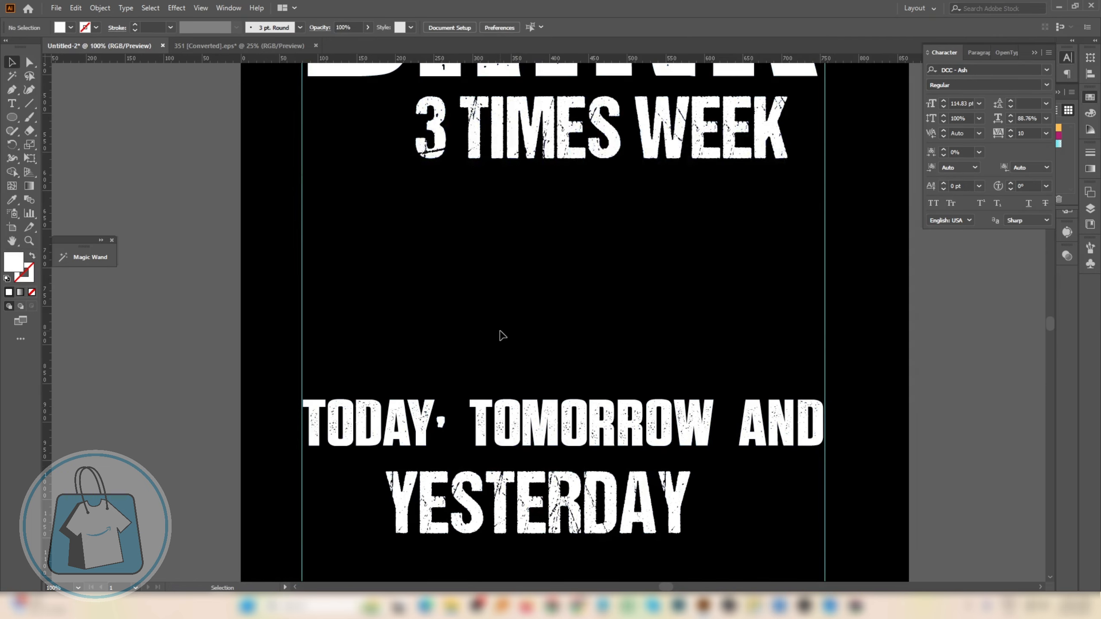
Isolate the TODAY, TOMORROW AND group and align the comma's bottom edge with the bottom of the Y in TODAY.
{"action": "scroll", "coordinate": [500, 332], "scroll_direction": "down", "scroll_amount": 2}
{"action": "scroll", "coordinate": [427, 374], "scroll_direction": "up", "scroll_amount": 3}
{"action": "double_click", "coordinate": [504, 351]}
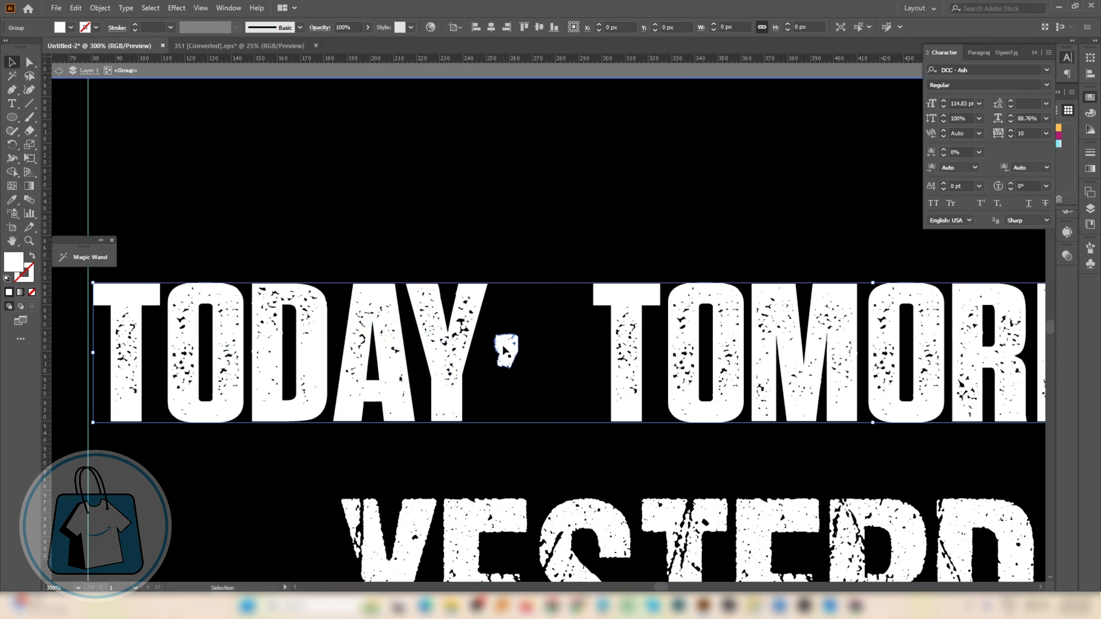
{"action": "scroll", "coordinate": [487, 373], "scroll_direction": "down", "scroll_amount": 2}
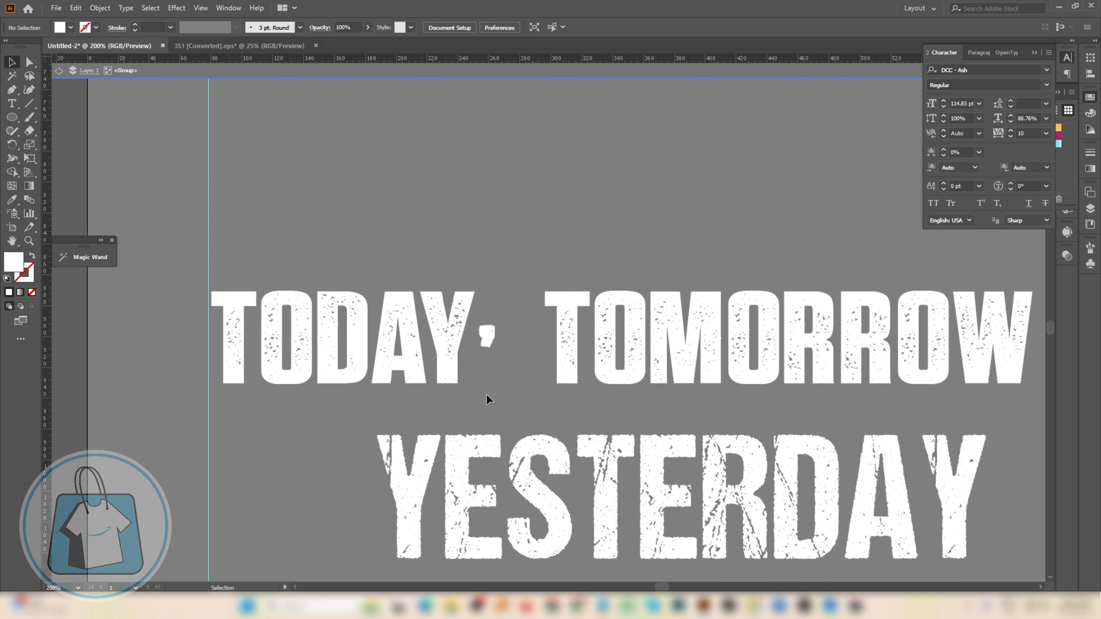
{"action": "scroll", "coordinate": [496, 389], "scroll_direction": "up", "scroll_amount": 3}
{"action": "left_click", "coordinate": [480, 287]}
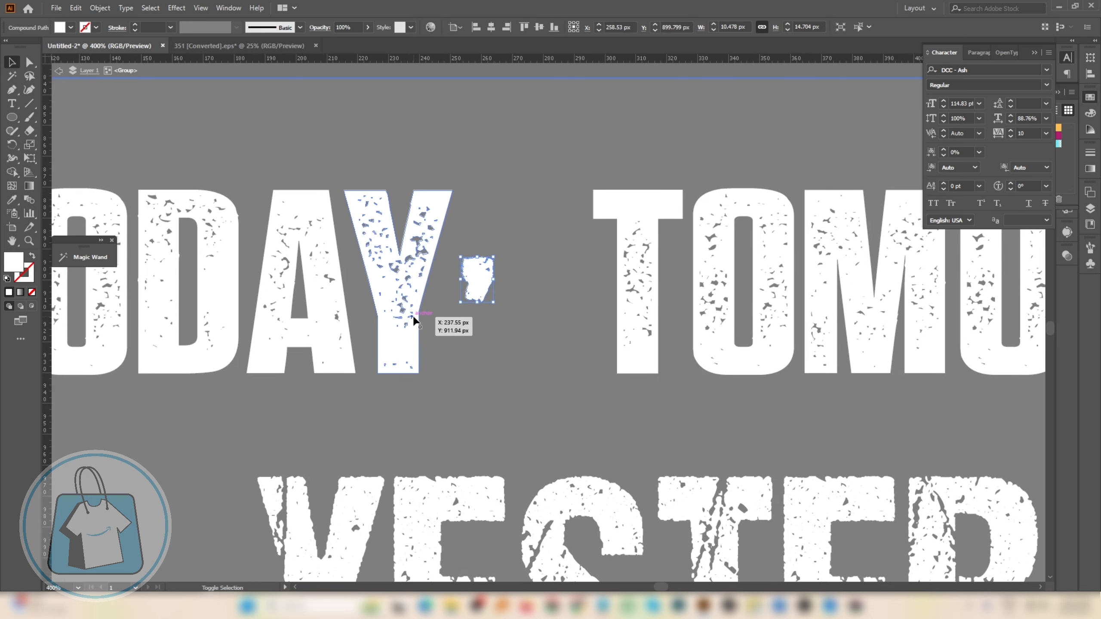
{"action": "left_click", "coordinate": [394, 342], "text": "shift"}
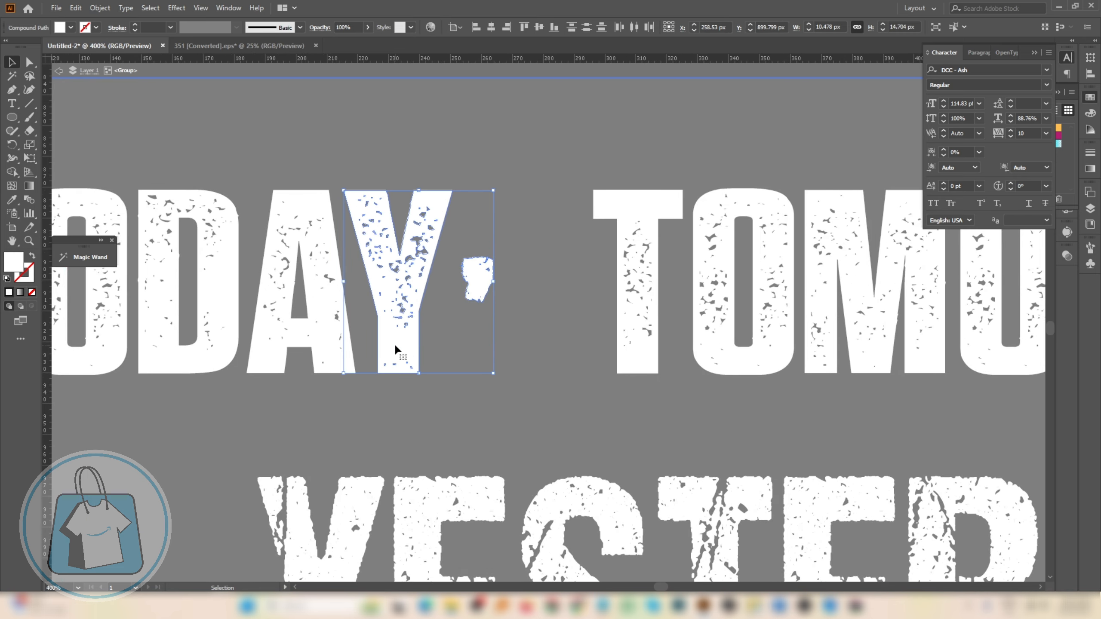
{"action": "left_click", "coordinate": [553, 28]}
{"action": "left_click", "coordinate": [468, 362]}
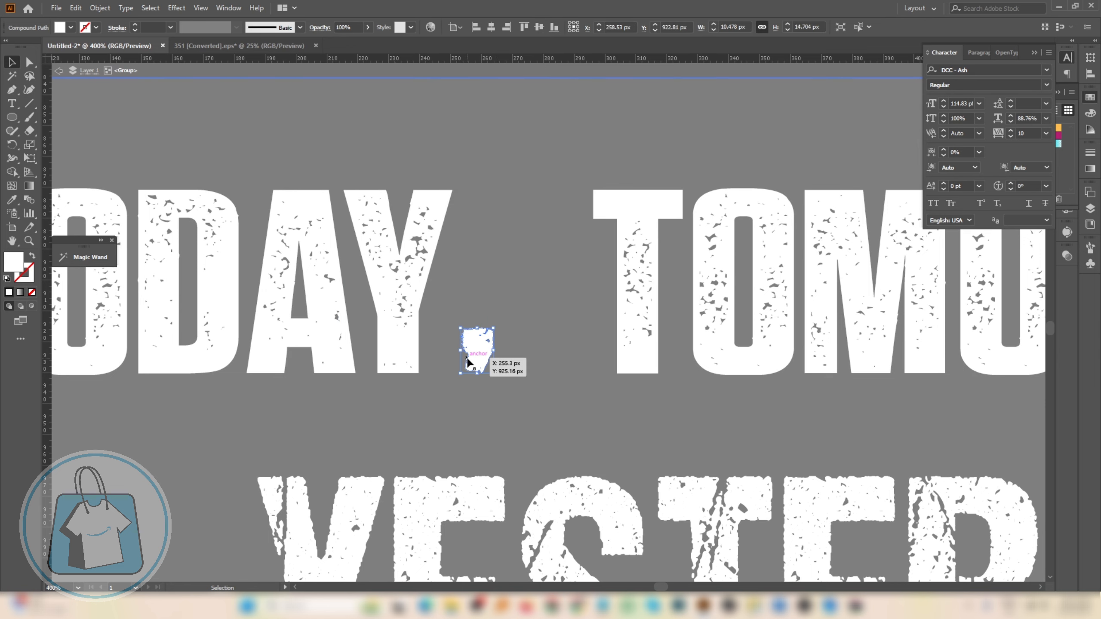
Nudge the comma 2 px left, closer to the Y in TODAY.
{"action": "key", "text": "Left"}
{"action": "key", "text": "Left"}
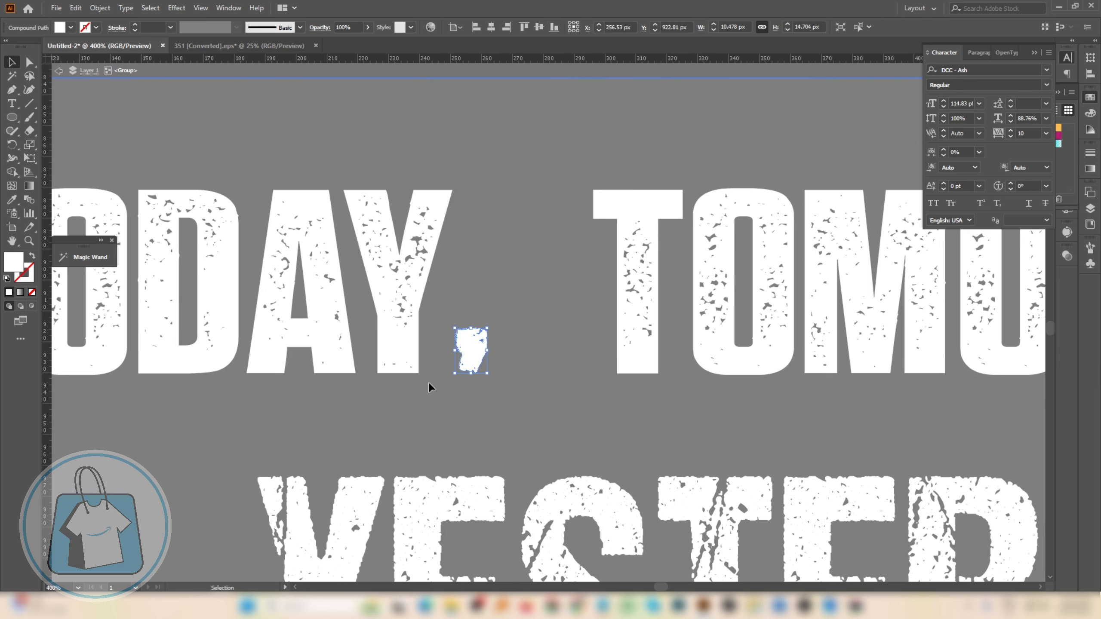
{"action": "scroll", "coordinate": [429, 382], "scroll_direction": "down", "scroll_amount": 3}
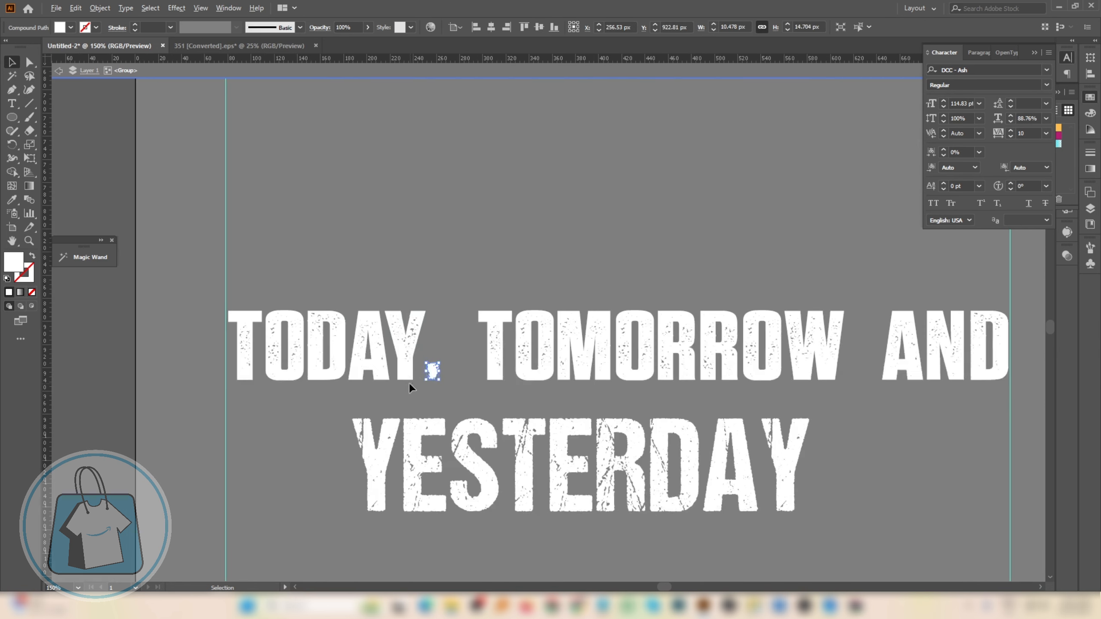
Move the letters of TOMORROW left to narrow the gap after the comma.
{"action": "left_click", "coordinate": [845, 373]}
{"action": "scroll", "coordinate": [486, 286], "scroll_direction": "up", "scroll_amount": 2}
{"action": "left_click_drag", "start_coordinate": [494, 344], "coordinate": [446, 338]}
{"action": "scroll", "coordinate": [378, 288], "scroll_direction": "down", "scroll_amount": 2}
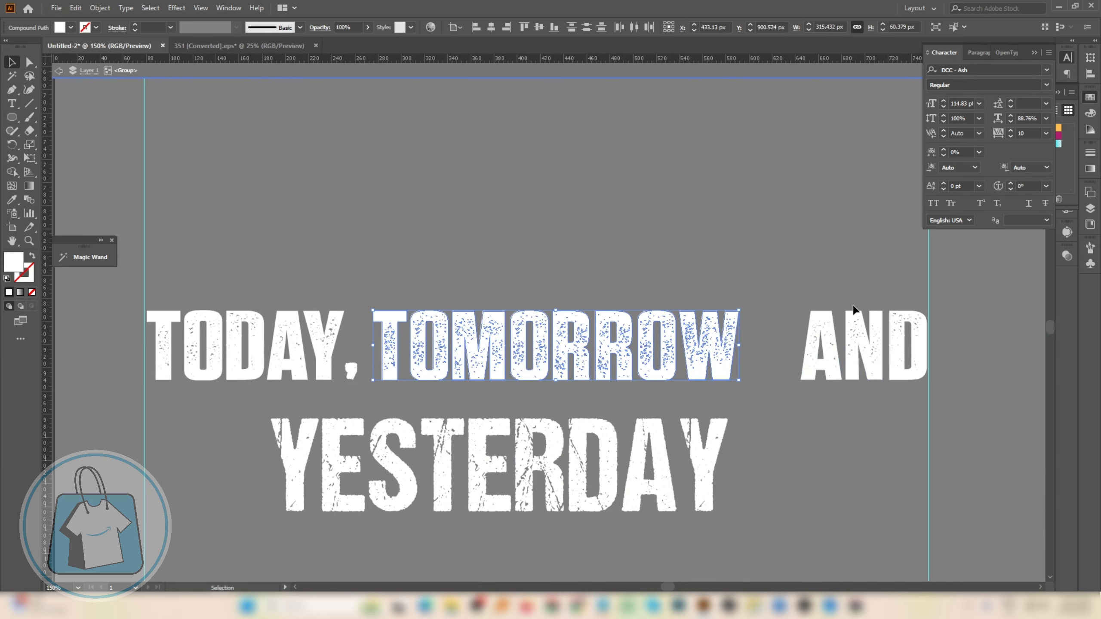
Move the letters of AND left to narrow the gap after TOMORROW, and leave isolation mode.
{"action": "left_click", "coordinate": [893, 343]}
{"action": "scroll", "coordinate": [902, 300], "scroll_direction": "up", "scroll_amount": 1}
{"action": "left_click_drag", "start_coordinate": [914, 344], "coordinate": [712, 327]}
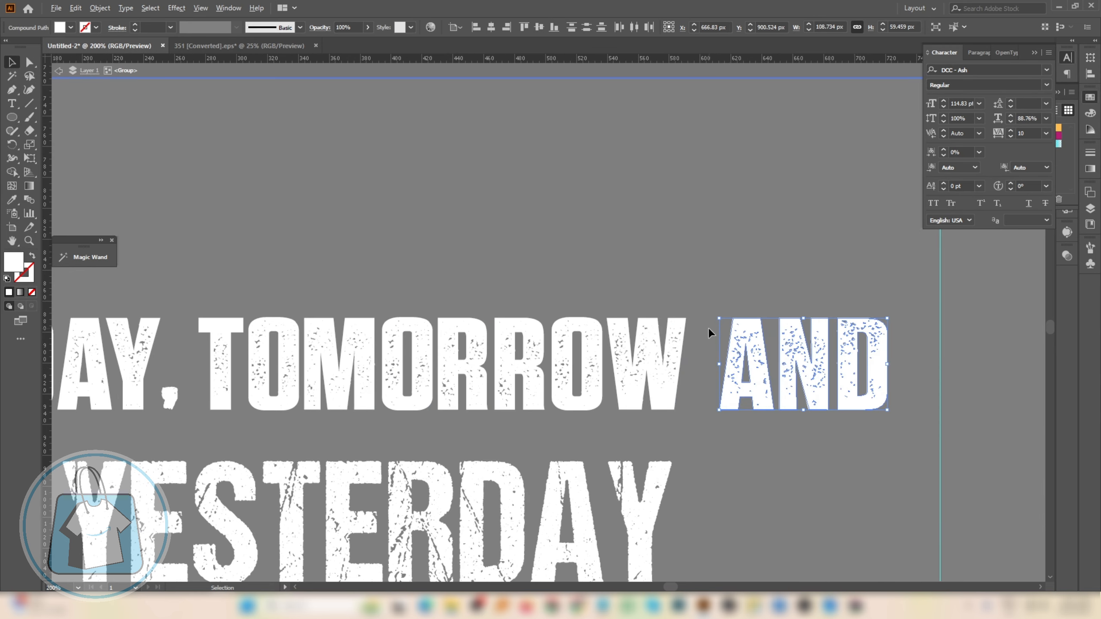
{"action": "scroll", "coordinate": [708, 328], "scroll_direction": "down", "scroll_amount": 1}
{"action": "key", "text": "Left"}
{"action": "key", "text": "Left"}
{"action": "double_click", "coordinate": [727, 268]}
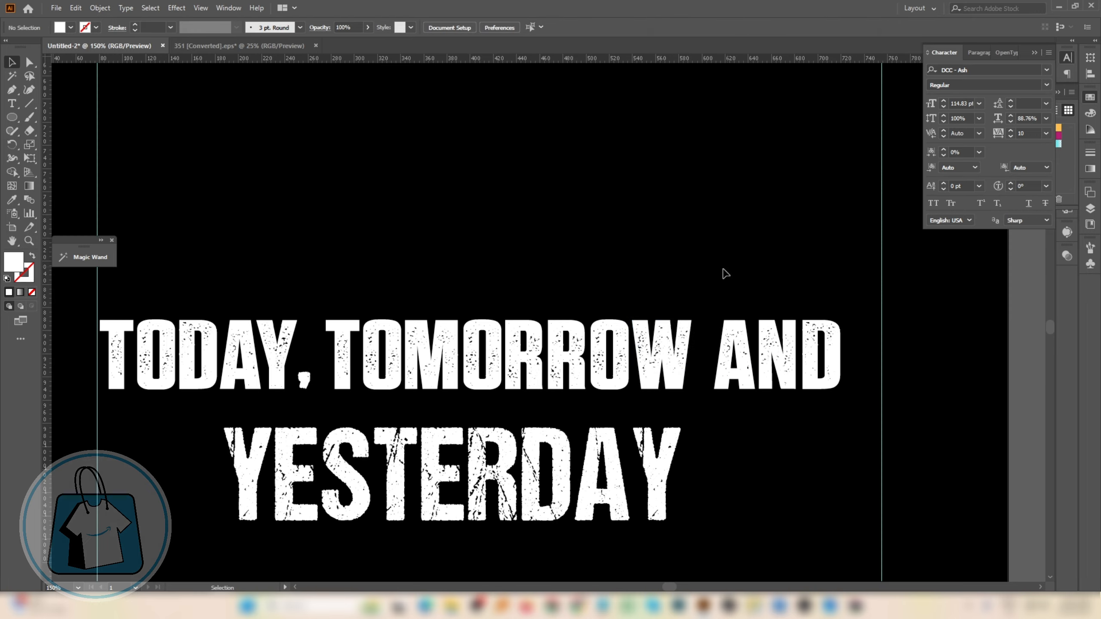
Enlarge the TODAY, TOMORROW AND group proportionally to about 677 px wide so it spans between the vertical guides.
{"action": "left_click", "coordinate": [669, 338]}
{"action": "left_click_drag", "start_coordinate": [844, 353], "coordinate": [882, 354]}
{"action": "scroll", "coordinate": [829, 359], "scroll_direction": "down", "scroll_amount": 1}
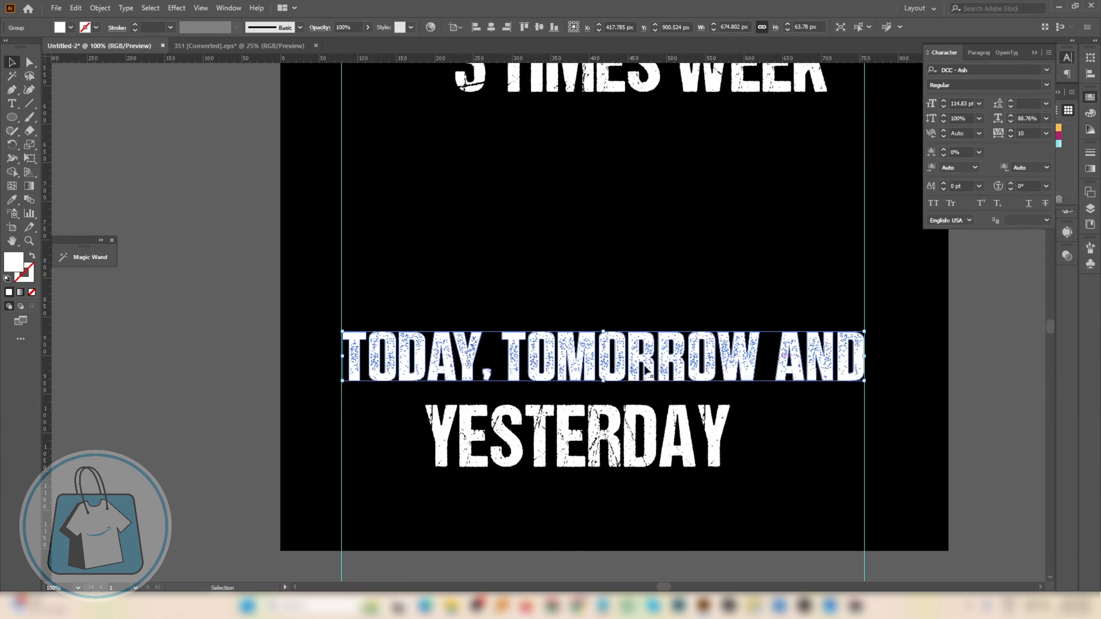
{"action": "scroll", "coordinate": [344, 363], "scroll_direction": "up", "scroll_amount": 5}
{"action": "left_click_drag", "start_coordinate": [332, 328], "coordinate": [329, 327]}
{"action": "scroll", "coordinate": [329, 327], "scroll_direction": "down", "scroll_amount": 4}
Centre YESTERDAY horizontally under the TODAY, TOMORROW AND line and clear the selection.
{"action": "left_click", "coordinate": [645, 413], "text": "shift"}
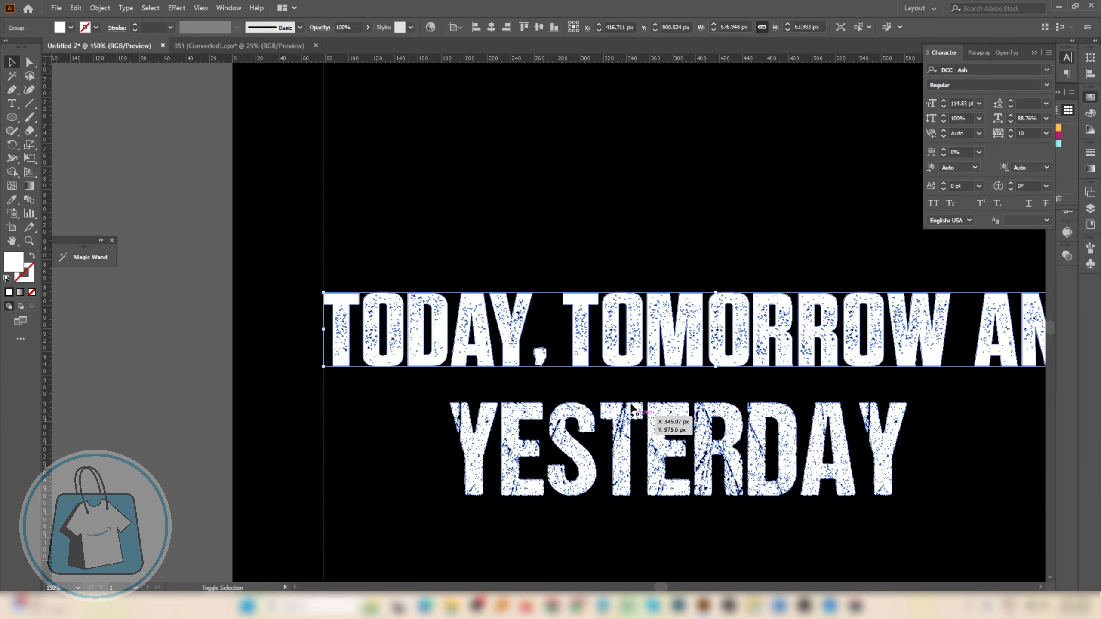
{"action": "left_click", "coordinate": [634, 27]}
{"action": "scroll", "coordinate": [458, 268], "scroll_direction": "down", "scroll_amount": 3}
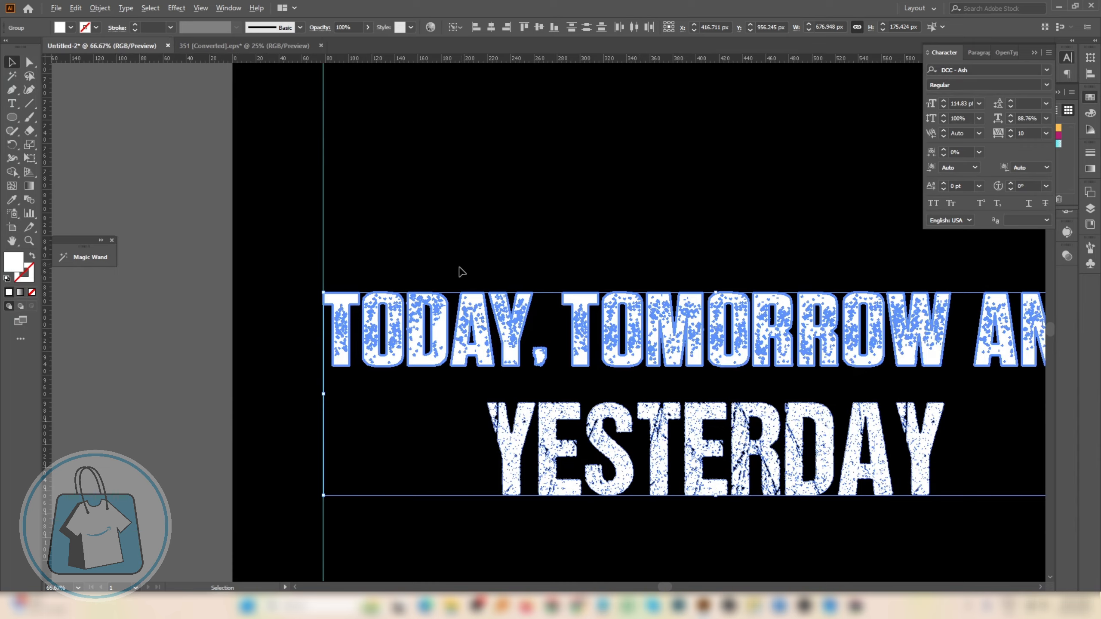
{"action": "left_click", "coordinate": [538, 245]}
Move the TODAY, TOMORROW AND line straight down to tighten its gap above YESTERDAY.
{"action": "scroll", "coordinate": [548, 242], "scroll_direction": "up", "scroll_amount": 2}
{"action": "left_click", "coordinate": [573, 343]}
{"action": "scroll", "coordinate": [561, 320], "scroll_direction": "up", "scroll_amount": 2}
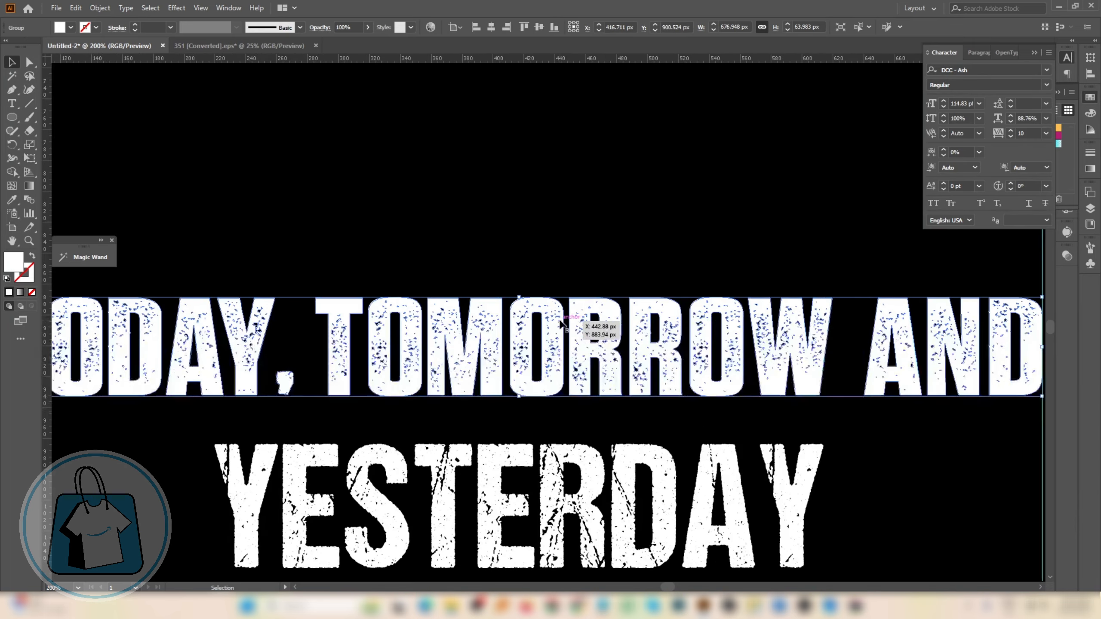
{"action": "left_click_drag", "start_coordinate": [558, 331], "coordinate": [558, 352]}
{"action": "scroll", "coordinate": [564, 343], "scroll_direction": "down", "scroll_amount": 4}
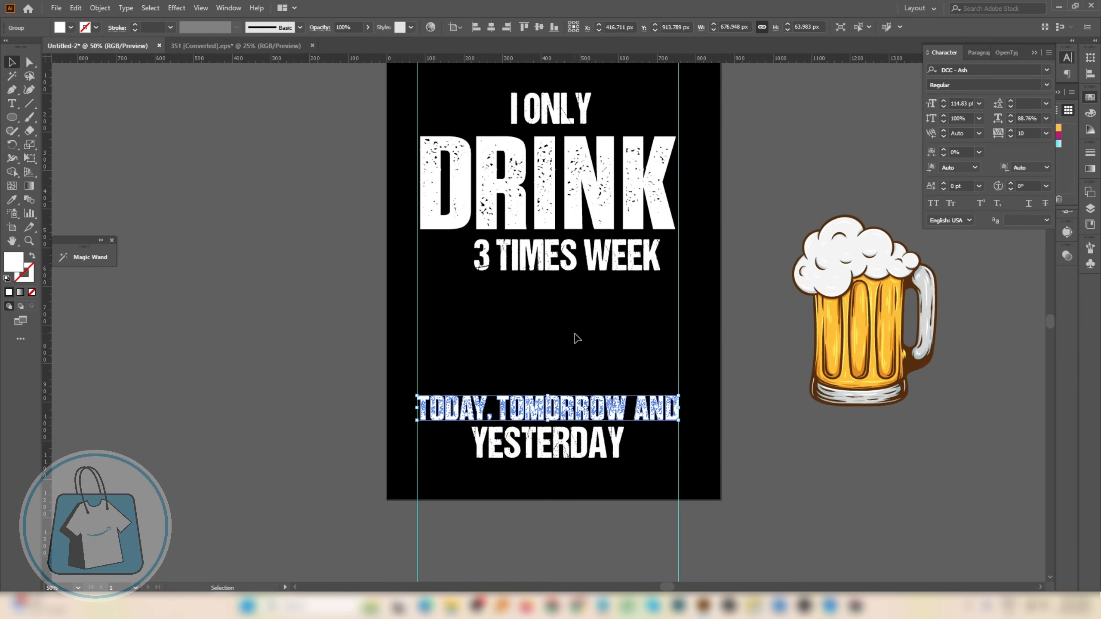
Enlarge DRINK proportionally to about 677 px wide so both sides meet the vertical guides.
{"action": "left_click", "coordinate": [667, 217]}
{"action": "scroll", "coordinate": [668, 217], "scroll_direction": "up", "scroll_amount": 2}
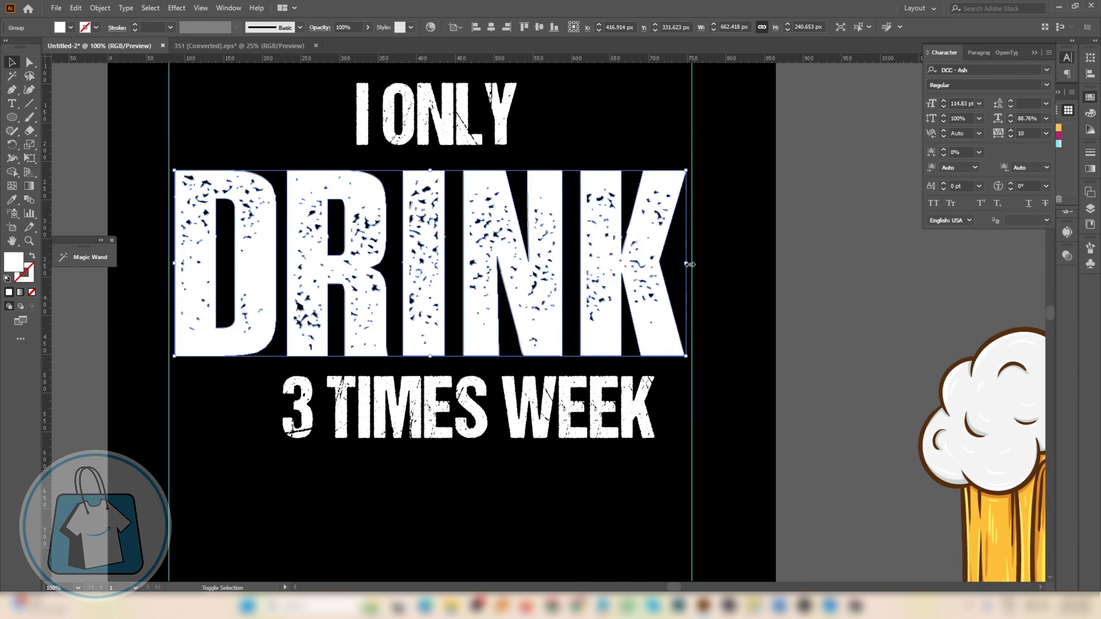
{"action": "left_click_drag", "start_coordinate": [690, 264], "coordinate": [695, 264]}
{"action": "scroll", "coordinate": [163, 255], "scroll_direction": "up", "scroll_amount": 2}
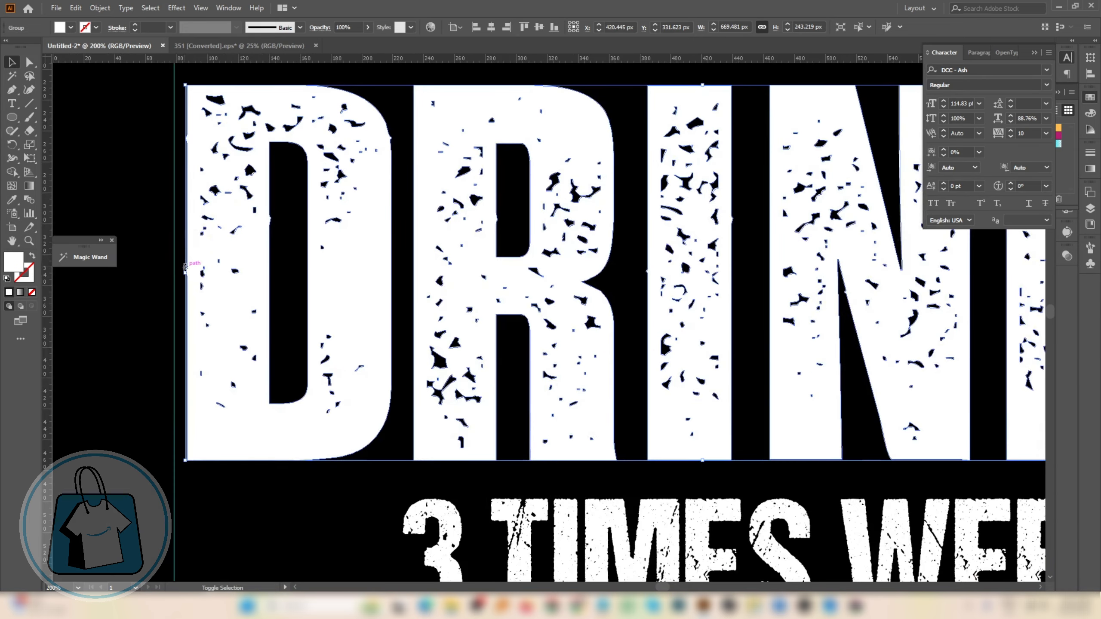
{"action": "left_click_drag", "start_coordinate": [185, 267], "coordinate": [177, 280]}
{"action": "left_click_drag", "start_coordinate": [174, 286], "coordinate": [174, 286]}
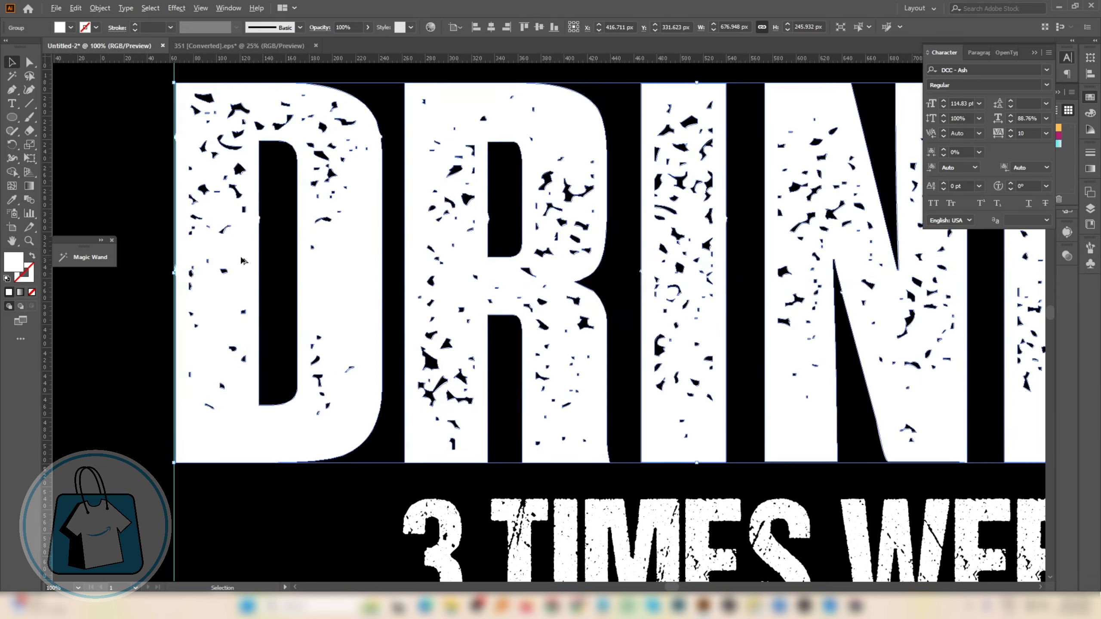
Centre 3 TIMES WEEK horizontally under DRINK and clear the selection.
{"action": "scroll", "coordinate": [242, 257], "scroll_direction": "down", "scroll_amount": 2}
{"action": "left_click", "coordinate": [442, 408], "text": "shift"}
{"action": "left_click", "coordinate": [476, 324]}
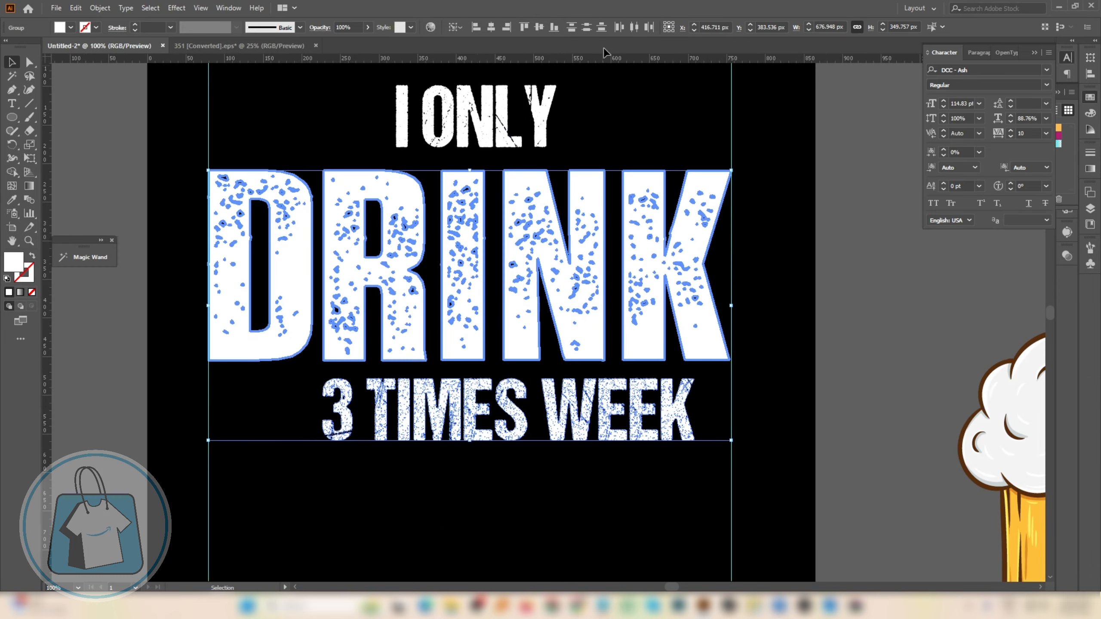
{"action": "left_click", "coordinate": [635, 27]}
{"action": "scroll", "coordinate": [605, 200], "scroll_direction": "down", "scroll_amount": 1}
{"action": "scroll", "coordinate": [605, 199], "scroll_direction": "down", "scroll_amount": 1}
{"action": "left_click", "coordinate": [716, 376]}
{"action": "scroll", "coordinate": [516, 335], "scroll_direction": "down", "scroll_amount": 4}
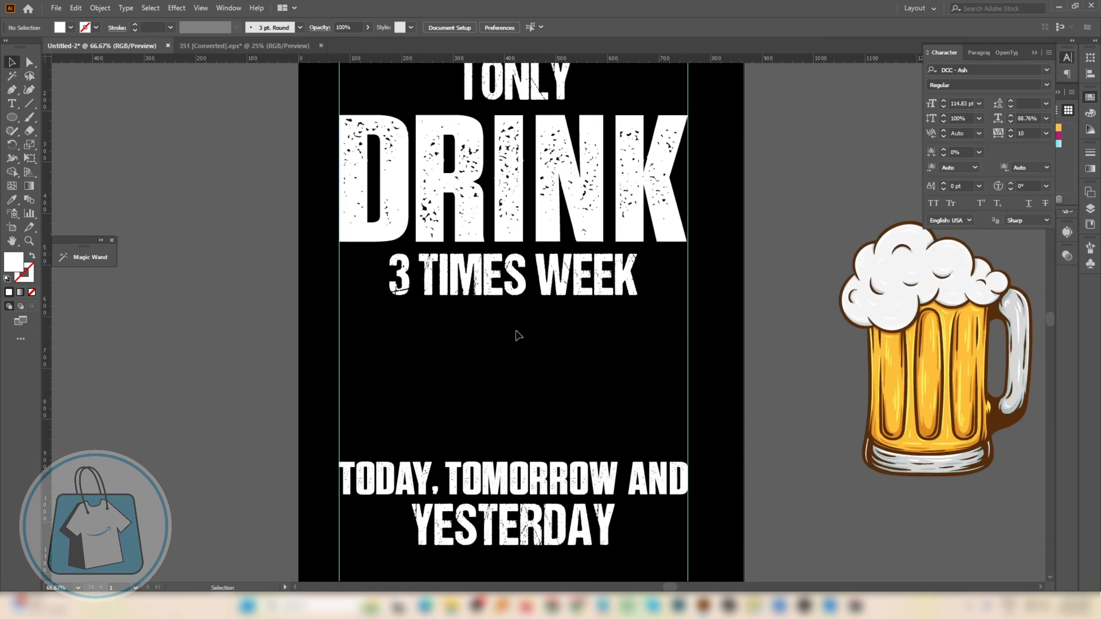
Move the TODAY, TOMORROW AND and YESTERDAY lines down together to widen the gap below 3 TIMES WEEK.
{"action": "scroll", "coordinate": [453, 323], "scroll_direction": "down", "scroll_amount": 1}
{"action": "left_click_drag", "start_coordinate": [516, 506], "coordinate": [516, 505]}
{"action": "scroll", "coordinate": [515, 503], "scroll_direction": "up", "scroll_amount": 1}
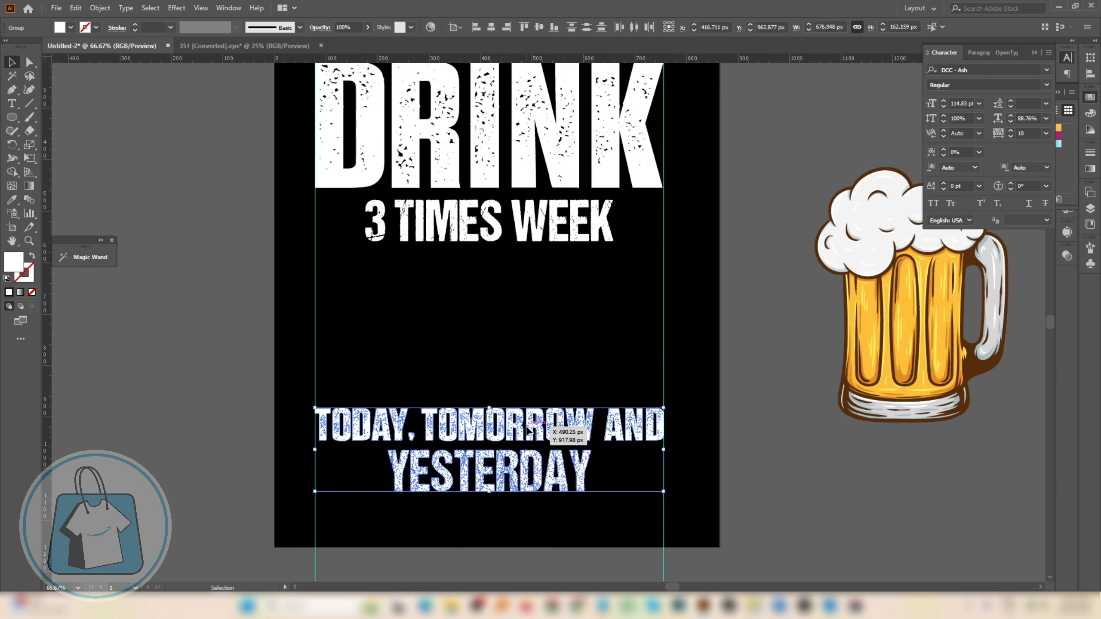
Place the beer mug between 3 TIMES WEEK and TODAY, TOMORROW AND, scaled down to about 226 px wide.
{"action": "left_click_drag", "start_coordinate": [856, 332], "coordinate": [479, 359]}
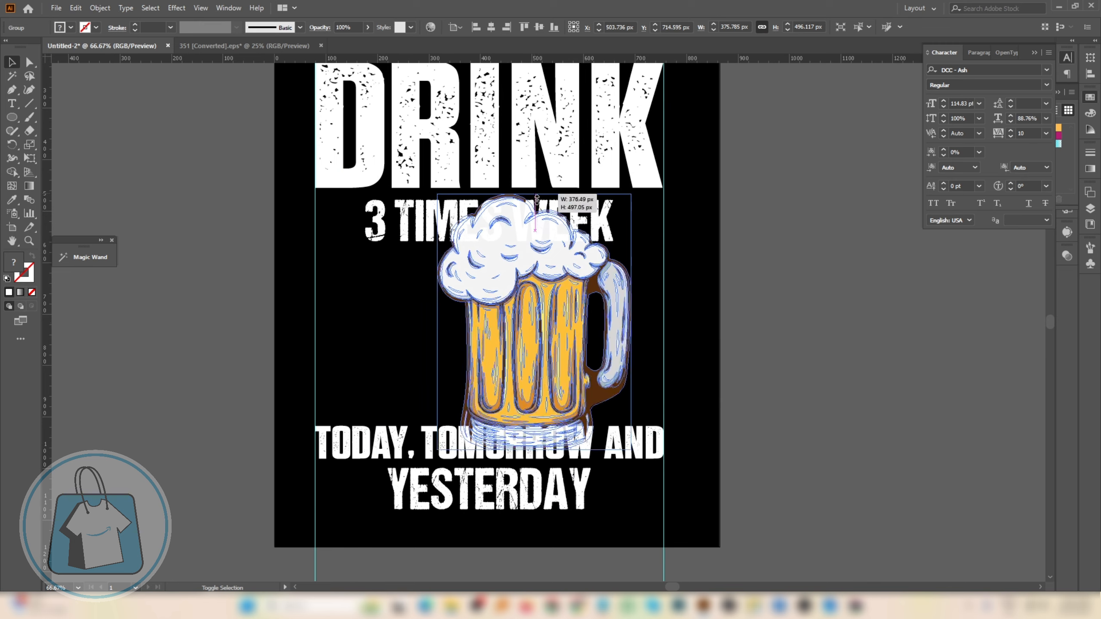
{"action": "left_click_drag", "start_coordinate": [534, 195], "coordinate": [534, 245]}
{"action": "scroll", "coordinate": [551, 334], "scroll_direction": "up", "scroll_amount": 1}
{"action": "left_click_drag", "start_coordinate": [550, 337], "coordinate": [543, 367]}
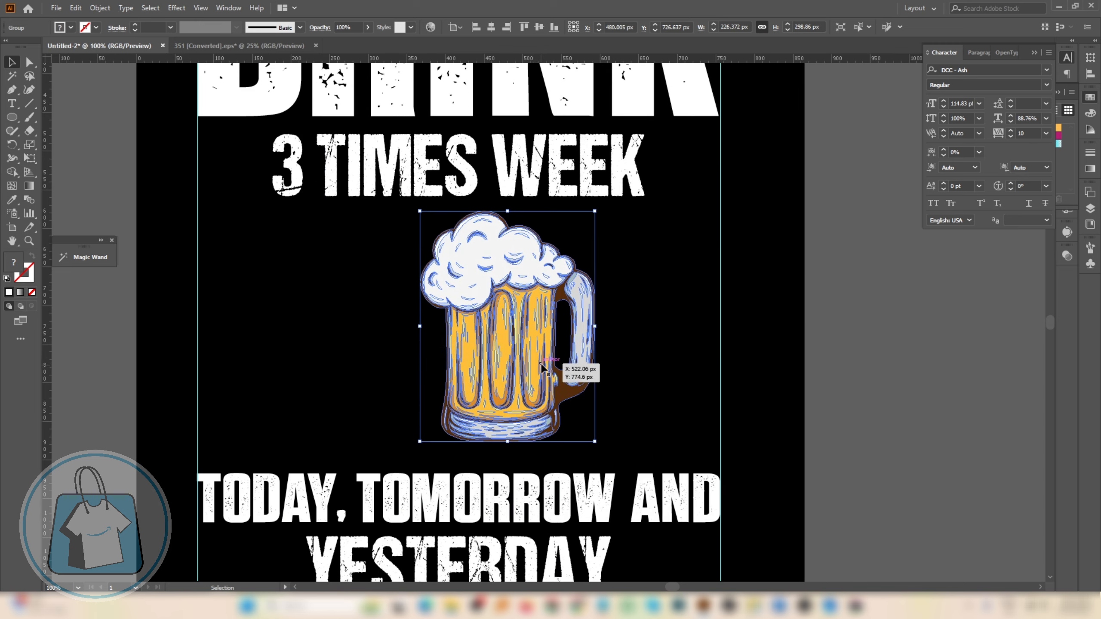
Tilt the beer mug about 10° counter-clockwise and shift it horizontally to the right half of the gap.
{"action": "left_click_drag", "start_coordinate": [597, 447], "coordinate": [614, 424]}
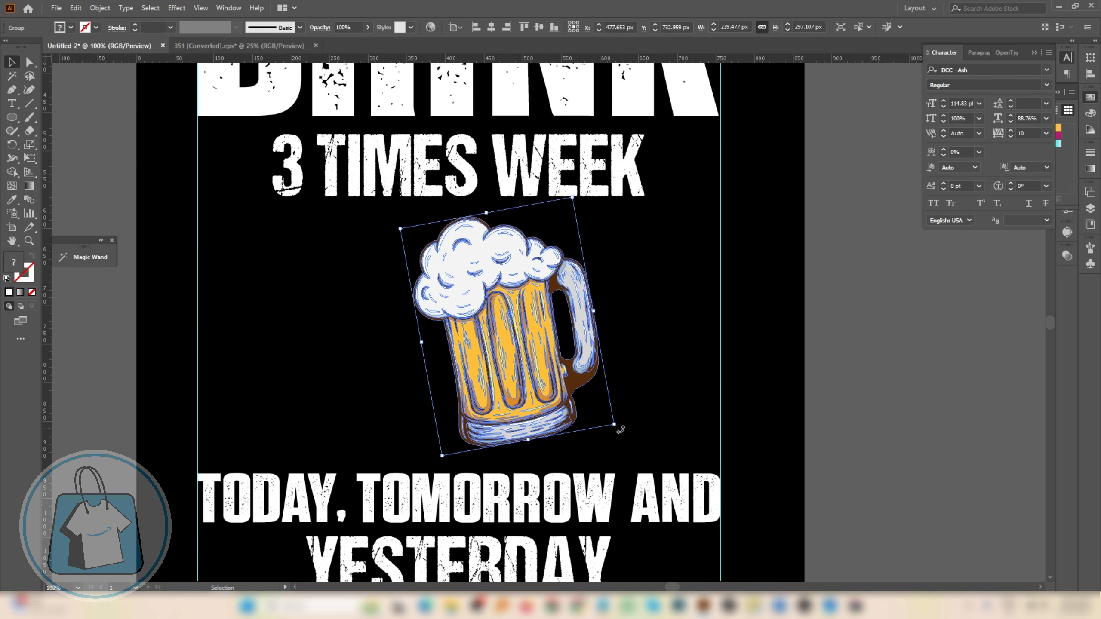
{"action": "key", "text": "a"}
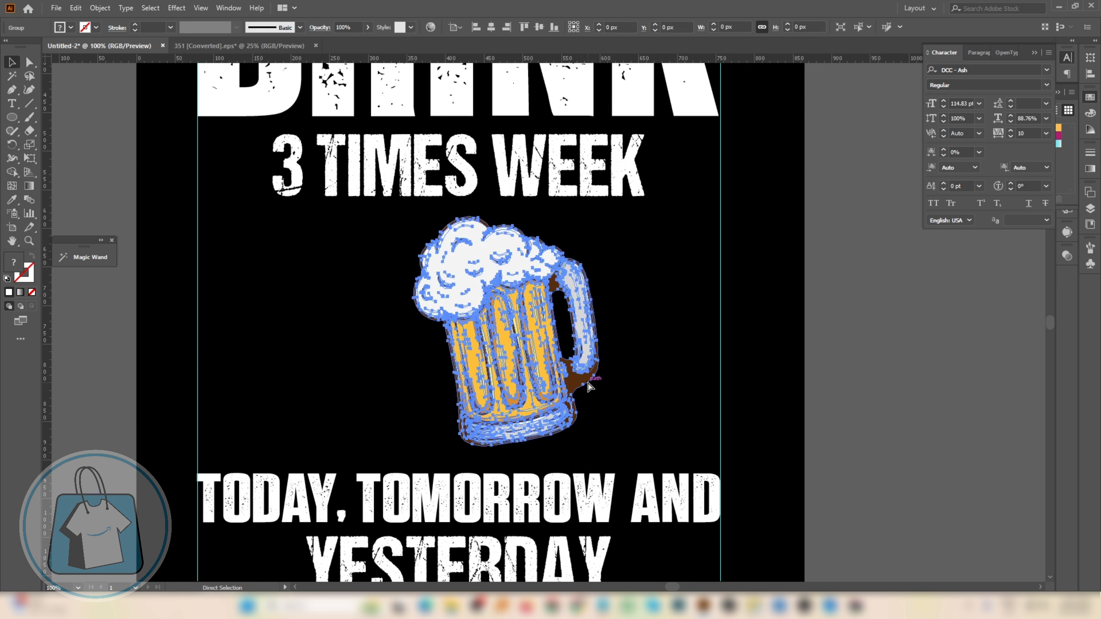
{"action": "key", "text": "v"}
{"action": "key", "text": "a"}
{"action": "key", "text": "v"}
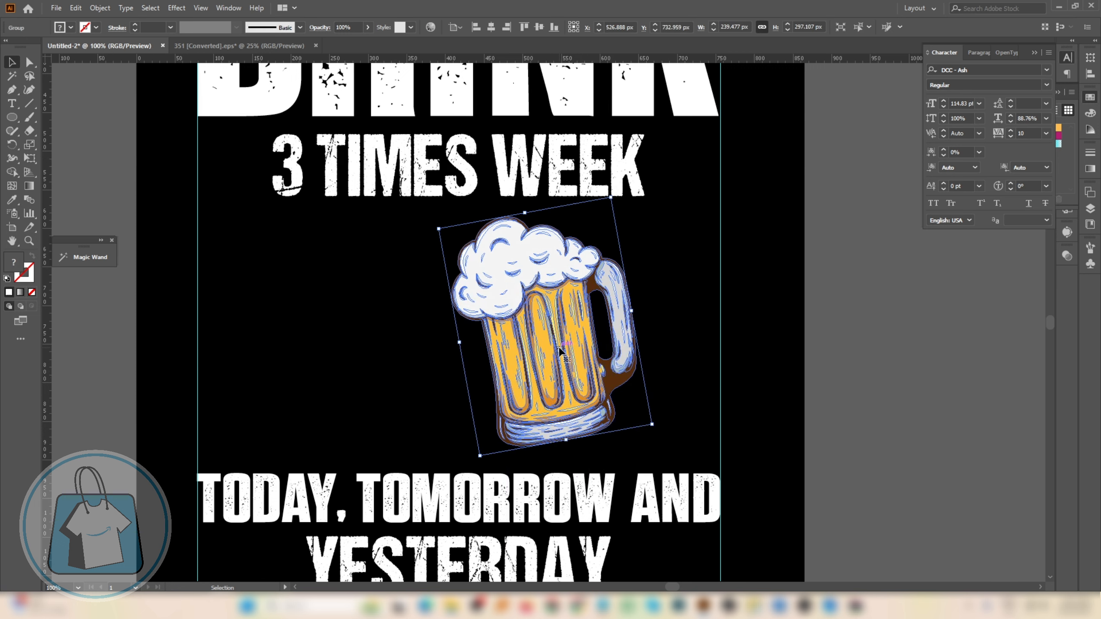
Create a copy of the mug reflected across the vertical axis and move it left so the two foam heads meet.
{"action": "right_click", "coordinate": [559, 350]}
{"action": "mouse_move", "coordinate": [608, 485]}
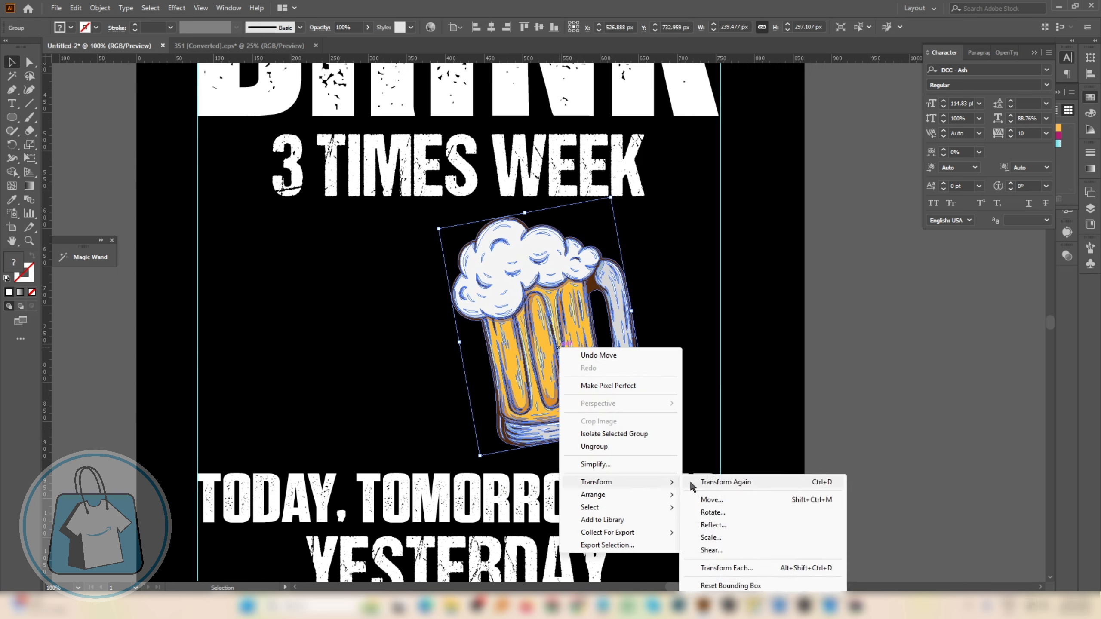
{"action": "left_click", "coordinate": [732, 526]}
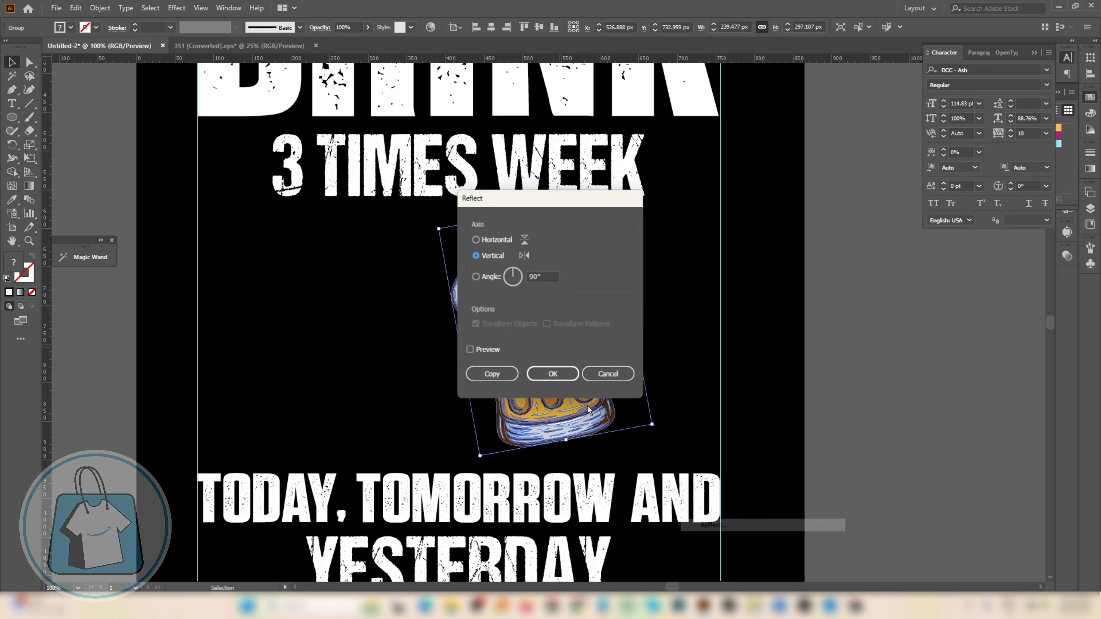
{"action": "left_click", "coordinate": [497, 381]}
{"action": "left_click_drag", "start_coordinate": [555, 336], "coordinate": [395, 334]}
{"action": "left_click", "coordinate": [676, 381]}
{"action": "key", "text": "ctrl+minus"}
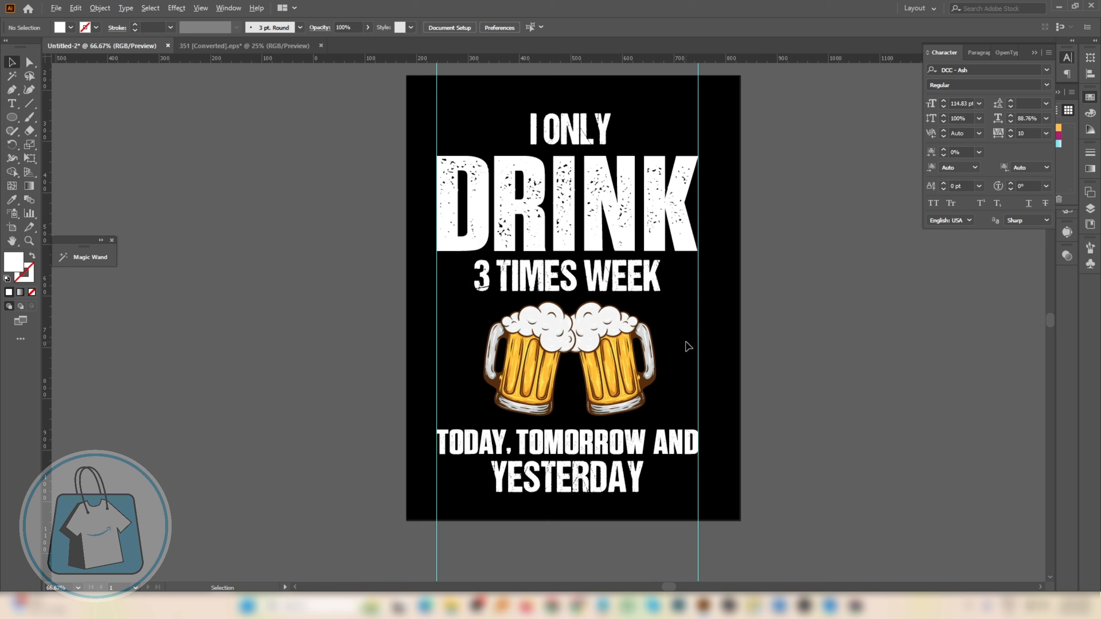
Group the two beer mugs, centre them horizontally with the TODAY, TOMORROW AND line and clear the selection.
{"action": "scroll", "coordinate": [689, 347], "scroll_direction": "up", "scroll_amount": 1}
{"action": "left_click_drag", "start_coordinate": [648, 424], "coordinate": [648, 425]}
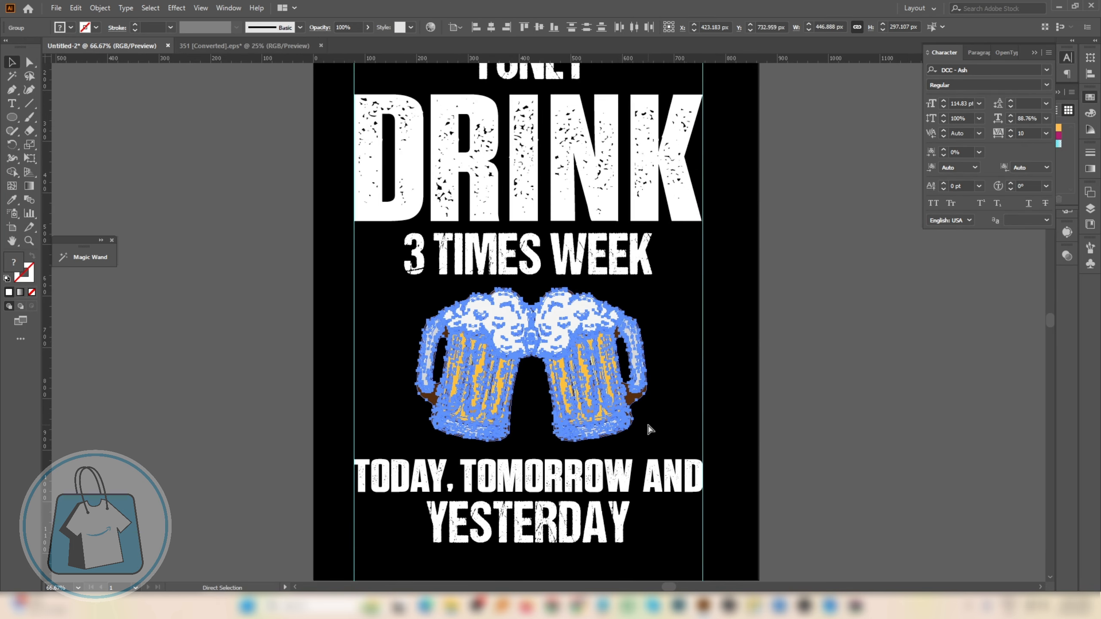
{"action": "key", "text": "ctrl+plus"}
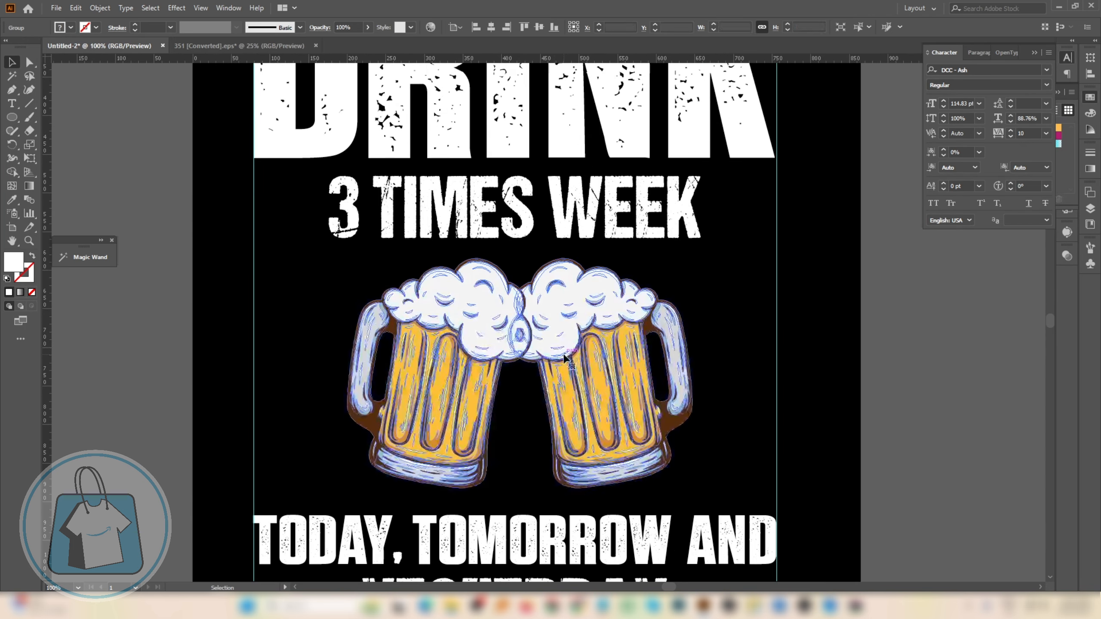
{"action": "scroll", "coordinate": [565, 366], "scroll_direction": "down", "scroll_amount": 2}
{"action": "left_click", "coordinate": [576, 452], "text": "shift"}
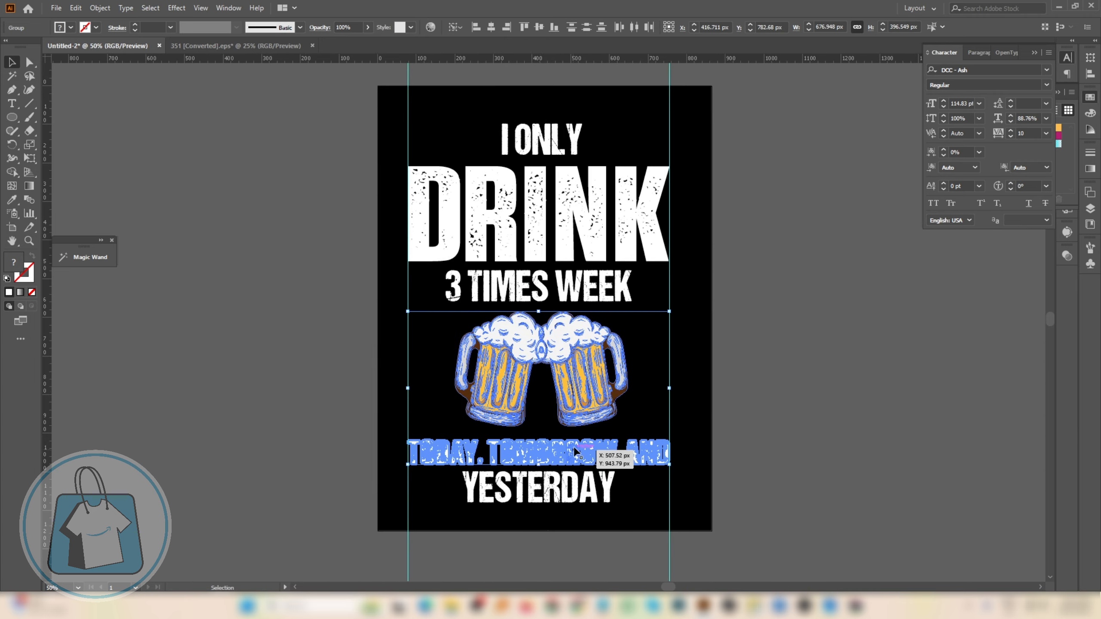
{"action": "left_click", "coordinate": [634, 27]}
{"action": "left_click", "coordinate": [755, 300]}
Enlarge the mug pair from its centre to about 477 px wide and move 3 TIMES WEEK slightly up towards DRINK.
{"action": "scroll", "coordinate": [608, 375], "scroll_direction": "up", "scroll_amount": 2}
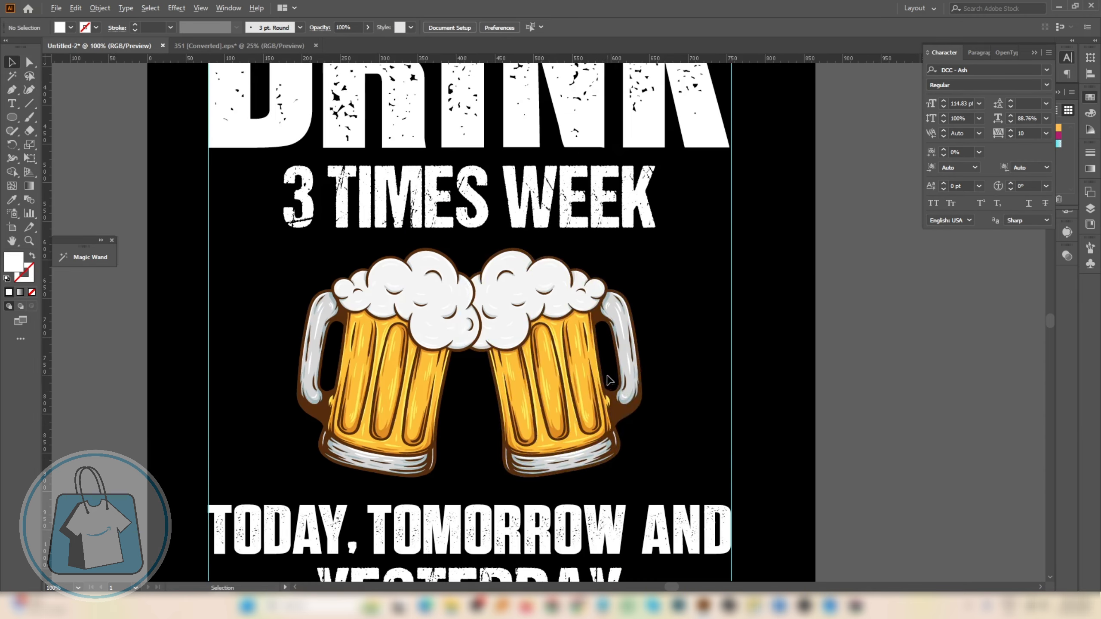
{"action": "left_click", "coordinate": [600, 403]}
{"action": "mouse_move", "coordinate": [646, 363]}
{"action": "left_mouse_down"}
{"action": "mouse_move", "coordinate": [670, 365]}
{"action": "mouse_move", "coordinate": [656, 364]}
{"action": "left_mouse_up"}
{"action": "left_click", "coordinate": [533, 191]}
{"action": "left_click_drag", "start_coordinate": [533, 191], "coordinate": [533, 187]}
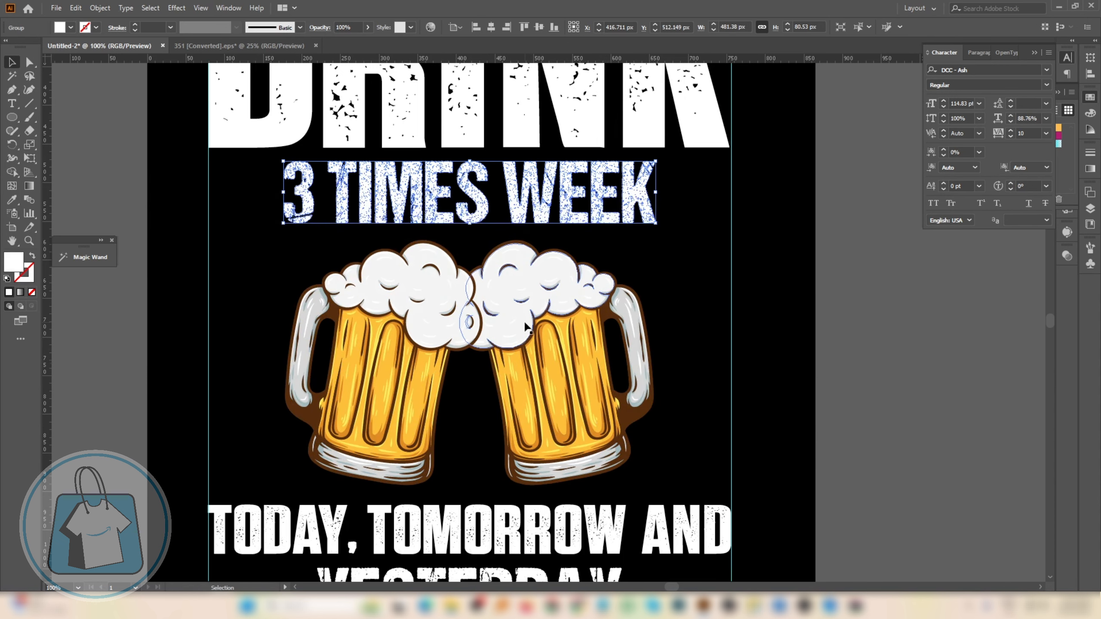
Nudge the mug pair and the TODAY, TOMORROW AND and YESTERDAY lines slightly up to tighten the vertical spacing.
{"action": "left_click", "coordinate": [526, 326]}
{"action": "scroll", "coordinate": [671, 319], "scroll_direction": "down", "scroll_amount": 2}
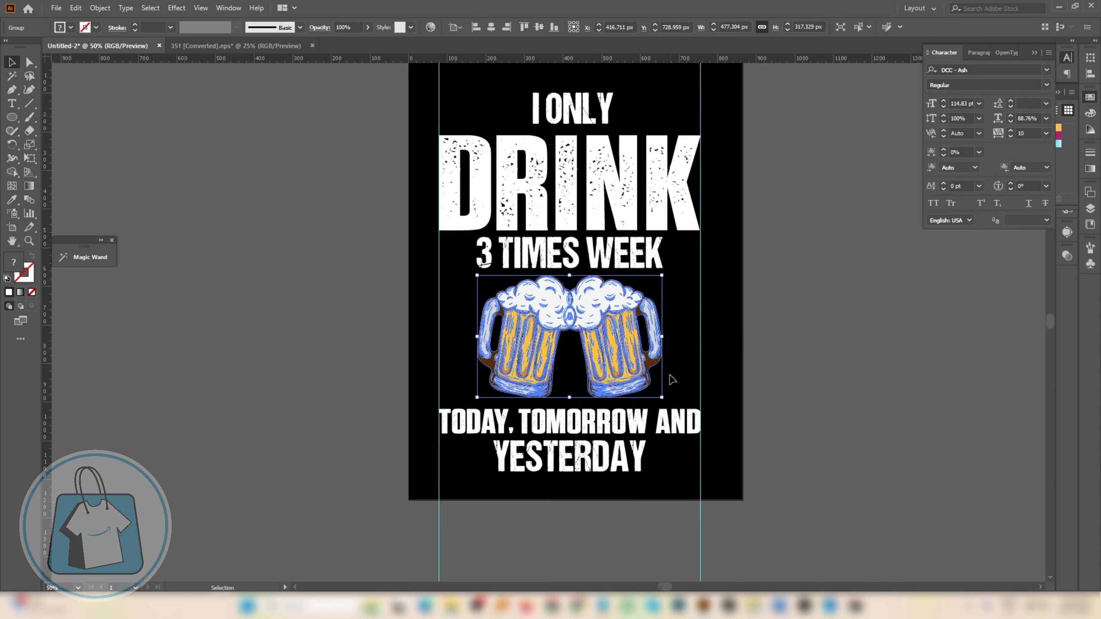
{"action": "left_click", "coordinate": [677, 425]}
{"action": "left_click", "coordinate": [609, 456]}
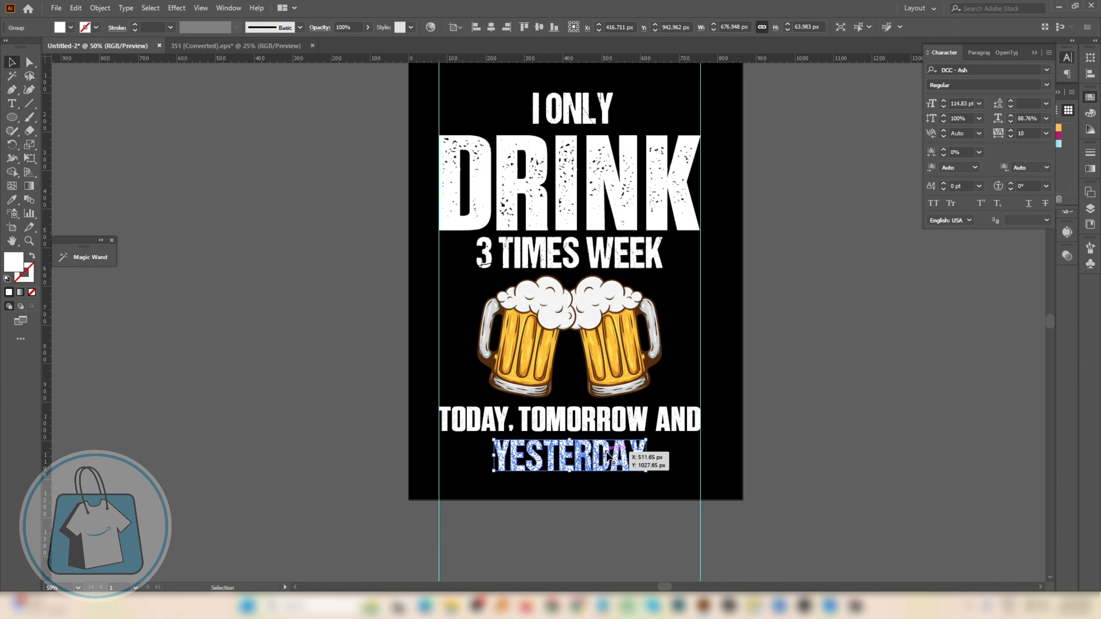
Centre I ONLY above DRINK and enlarge the I ONLY, 3 TIMES WEEK and YESTERDAY lines.
{"action": "scroll", "coordinate": [572, 446], "scroll_direction": "down", "scroll_amount": 1}
{"action": "scroll", "coordinate": [571, 433], "scroll_direction": "up", "scroll_amount": 2}
{"action": "scroll", "coordinate": [568, 430], "scroll_direction": "down", "scroll_amount": 2}
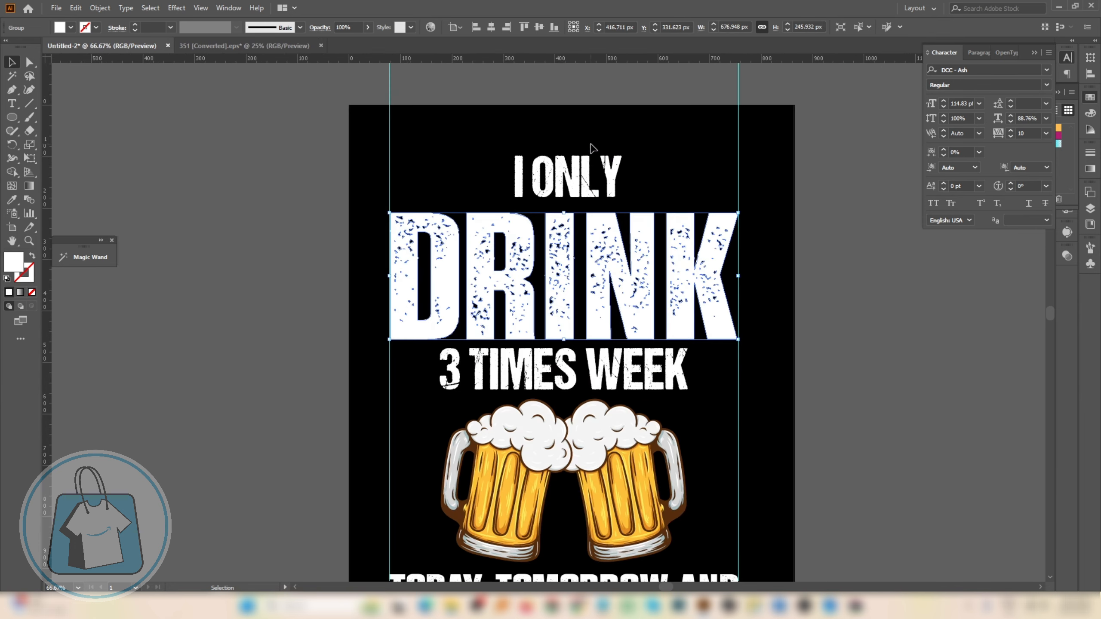
{"action": "left_click", "coordinate": [606, 185], "text": "shift"}
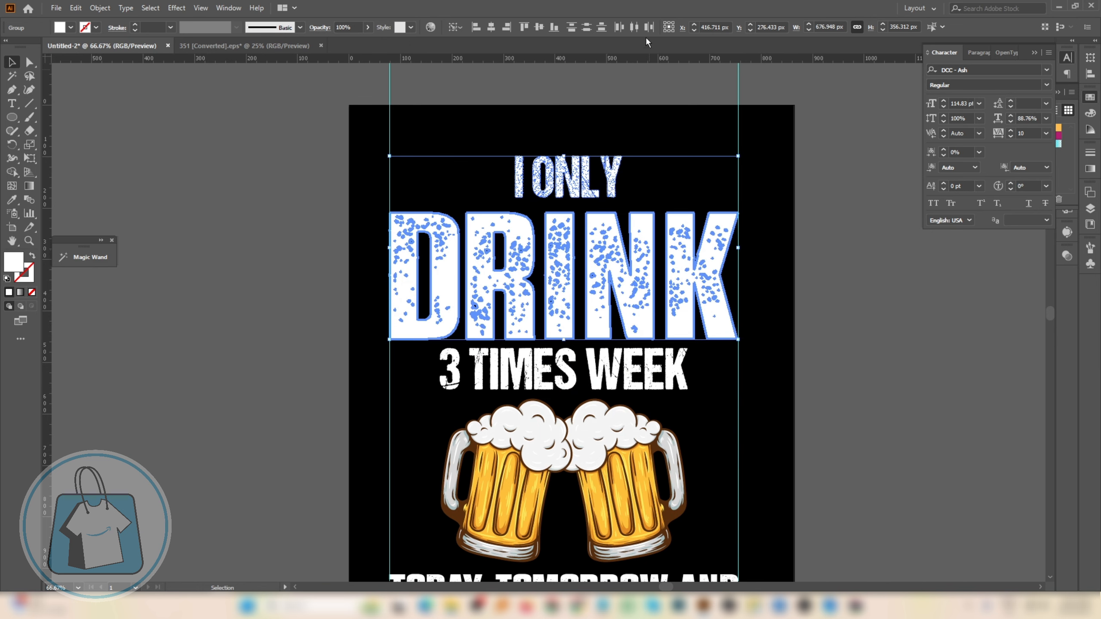
{"action": "scroll", "coordinate": [642, 107], "scroll_direction": "down", "scroll_amount": 1}
{"action": "left_click", "coordinate": [721, 357]}
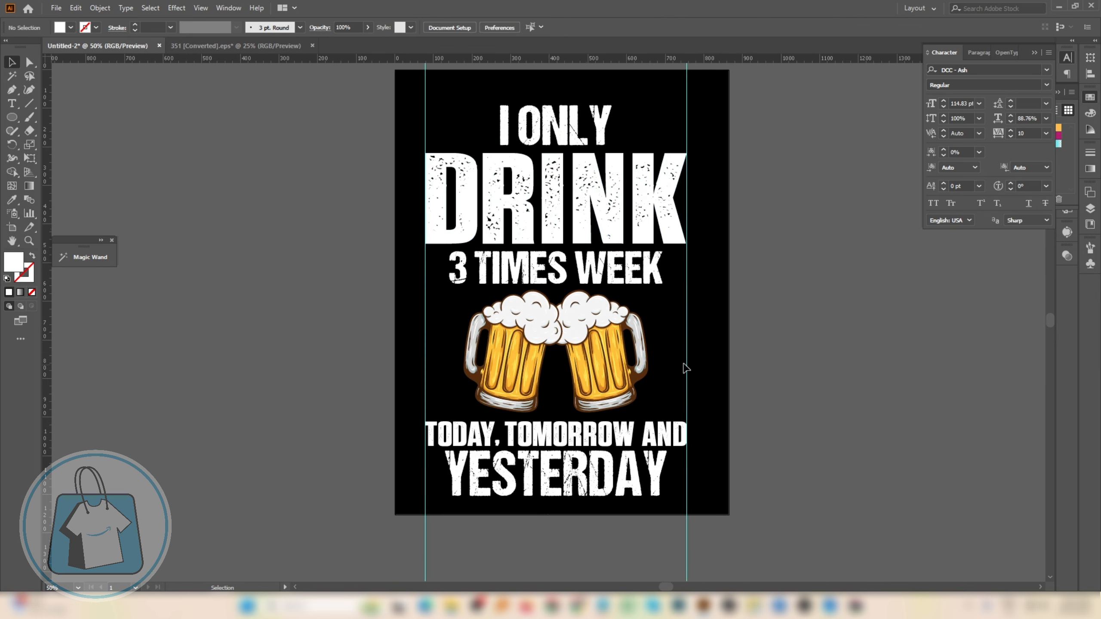
Switch to the browser and open the black-and-white Beer Wine Vectors & Illustrations result from the "beer vector freepik" image search.
{"action": "scroll", "coordinate": [567, 368], "scroll_direction": "up", "scroll_amount": 2}
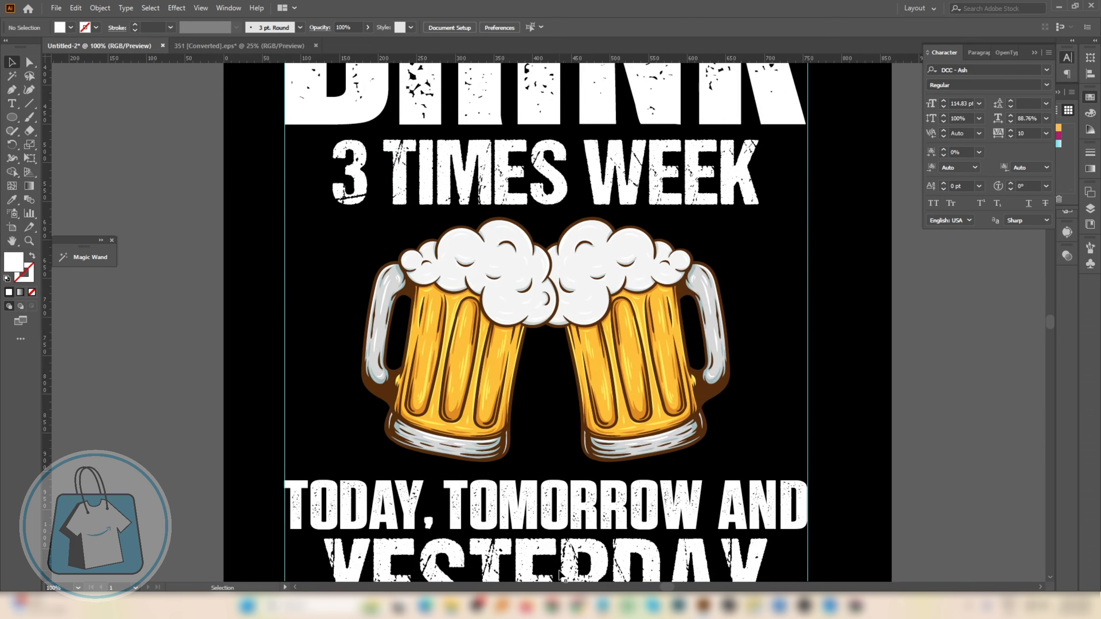
{"action": "mouse_move", "coordinate": [550, 610]}
{"action": "left_click", "coordinate": [514, 564]}
{"action": "left_click", "coordinate": [360, 12]}
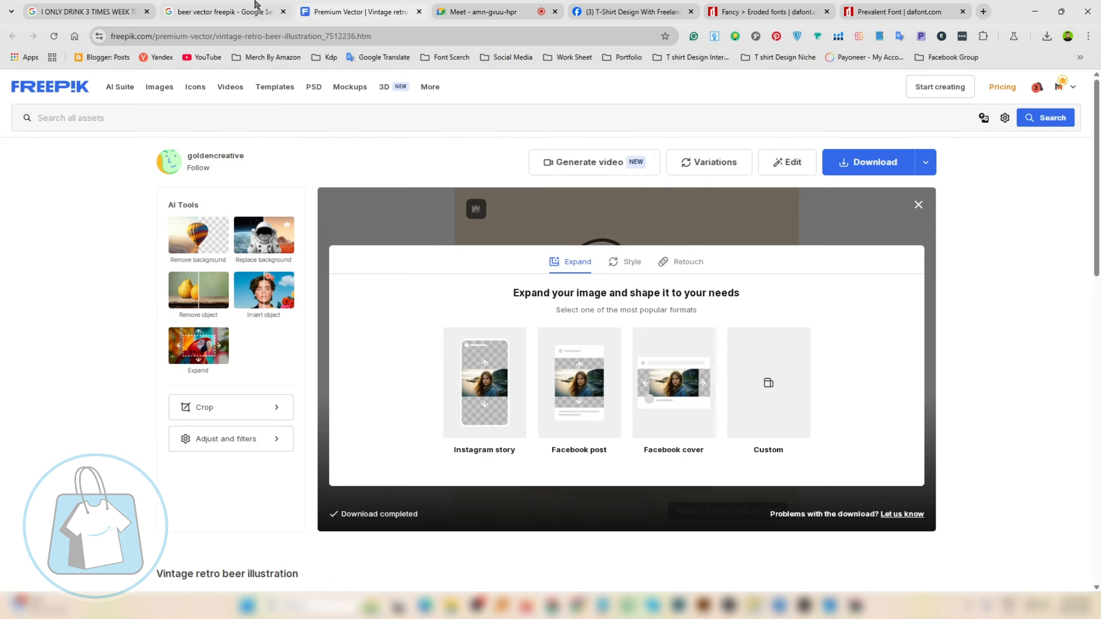
{"action": "left_click", "coordinate": [256, 6]}
{"action": "scroll", "coordinate": [243, 429], "scroll_direction": "down", "scroll_amount": 2}
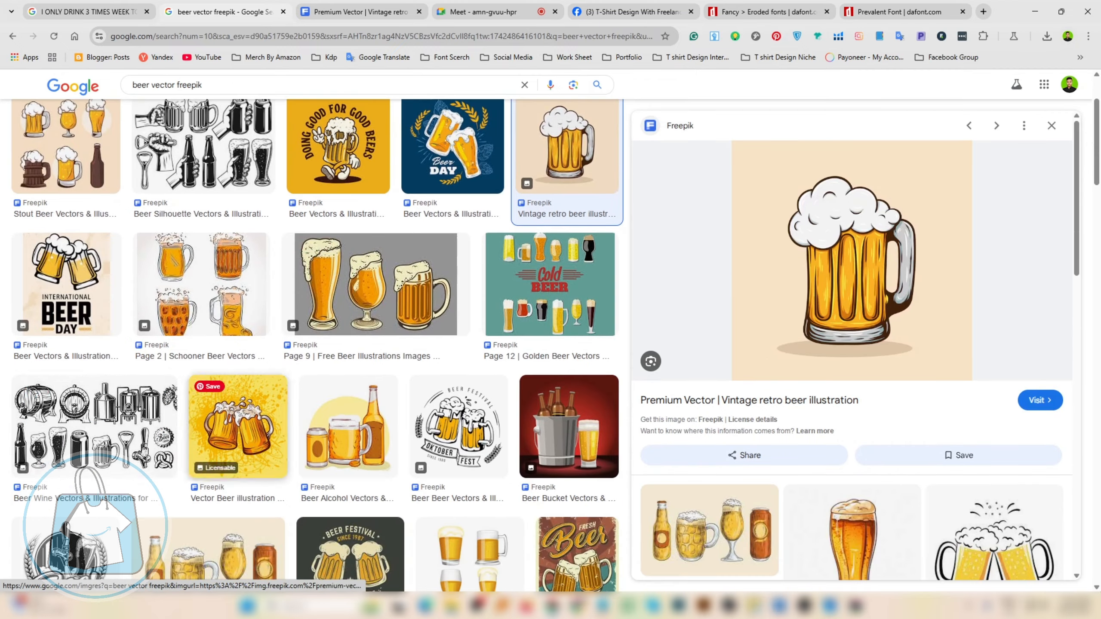
{"action": "left_click", "coordinate": [95, 424]}
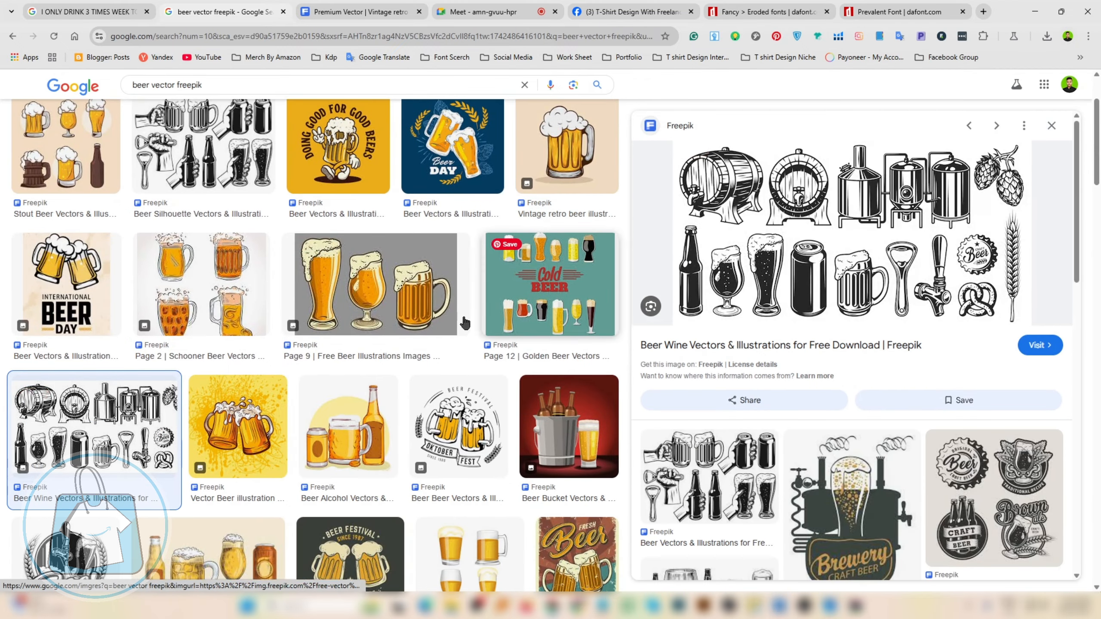
{"action": "scroll", "coordinate": [465, 323], "scroll_direction": "down", "scroll_amount": 4}
{"action": "left_click", "coordinate": [956, 280]}
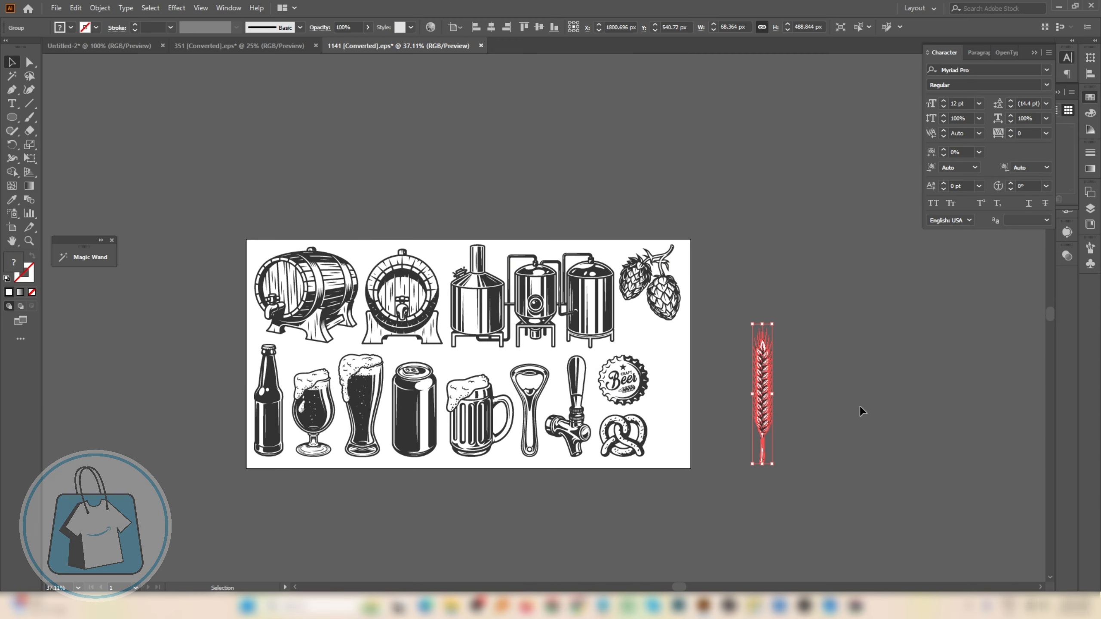
Bring the wheat ear from 1141 [Converted].eps into the Untitled-2 T-shirt document.
{"action": "scroll", "coordinate": [863, 408], "scroll_direction": "up", "scroll_amount": 3, "text": "alt"}
{"action": "scroll", "coordinate": [866, 416], "scroll_direction": "up", "scroll_amount": 1, "text": "alt"}
{"action": "left_click", "coordinate": [616, 347]}
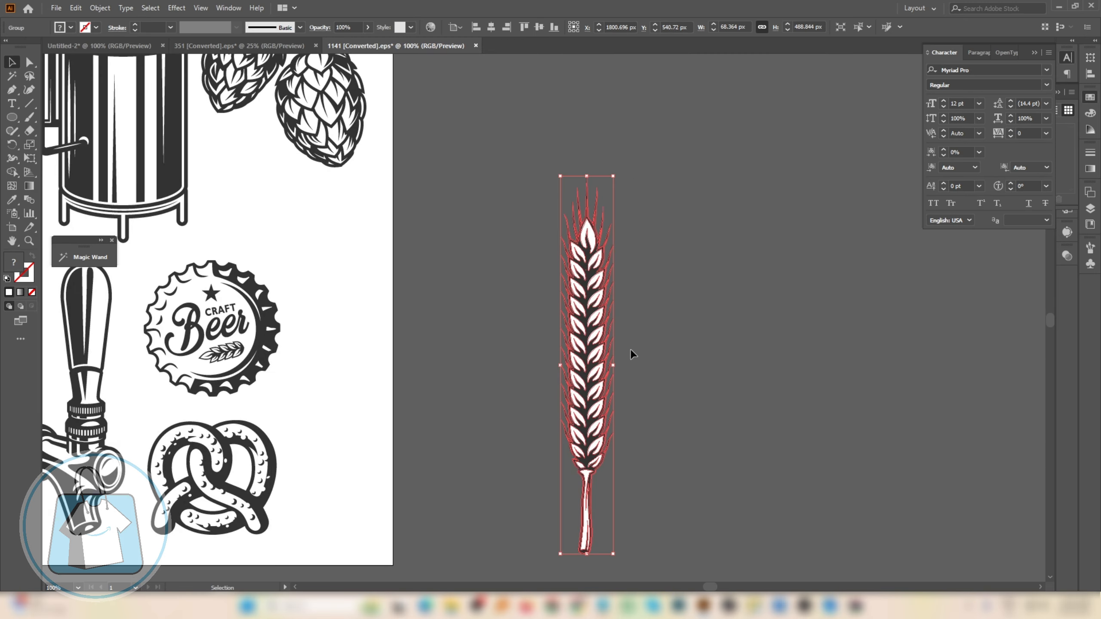
{"action": "scroll", "coordinate": [642, 364], "scroll_direction": "up", "scroll_amount": 2, "text": "alt"}
{"action": "left_click_drag", "start_coordinate": [533, 330], "coordinate": [227, 138]}
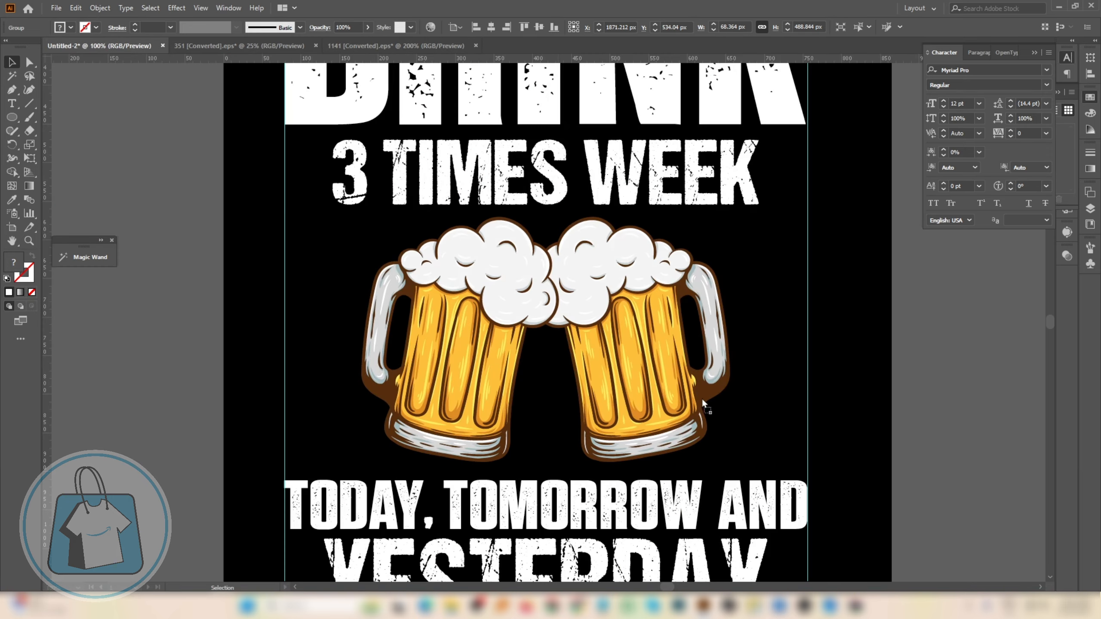
{"action": "left_click_drag", "start_coordinate": [704, 406], "coordinate": [707, 403]}
Scale the wheat ear to about 38 × 274 px beside the artboard and isolate its group.
{"action": "scroll", "coordinate": [418, 297], "scroll_direction": "down", "scroll_amount": 2, "text": "alt"}
{"action": "left_click_drag", "start_coordinate": [563, 358], "coordinate": [693, 318]}
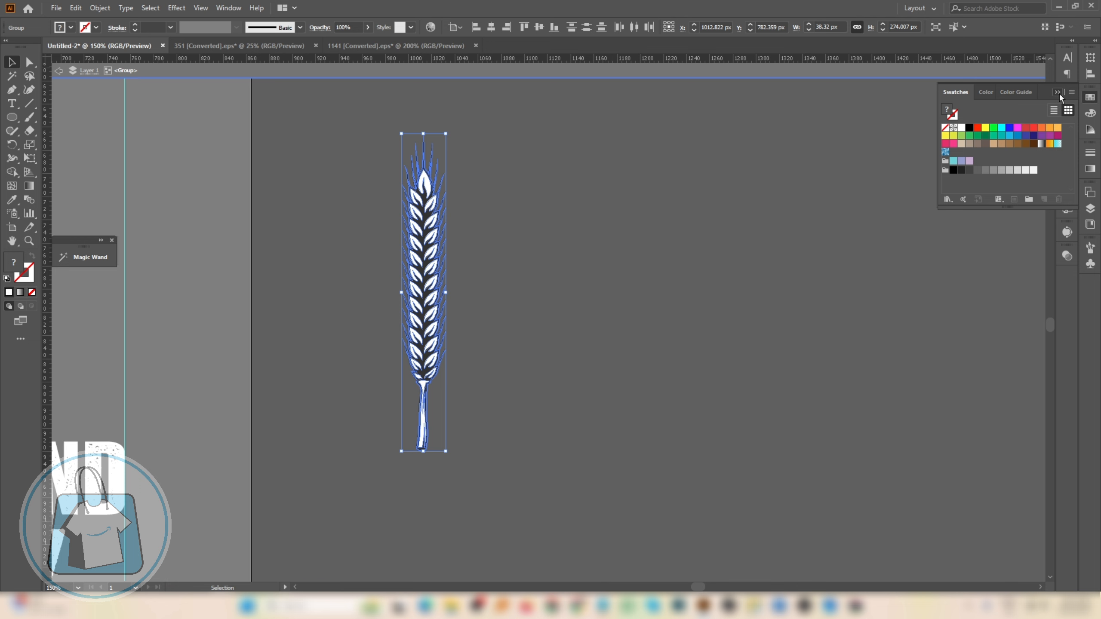
{"action": "left_click", "coordinate": [1060, 94]}
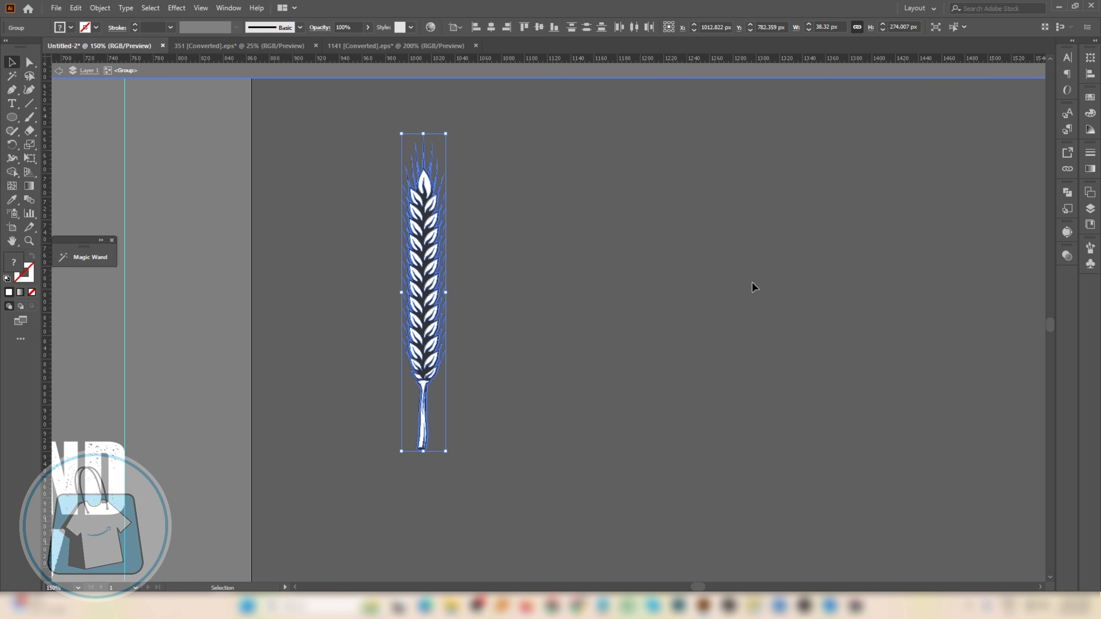
Isolate the wheat ear's group, select all its white leaf and stem shapes with the Magic Wand, and cut them out.
{"action": "left_click", "coordinate": [1066, 193]}
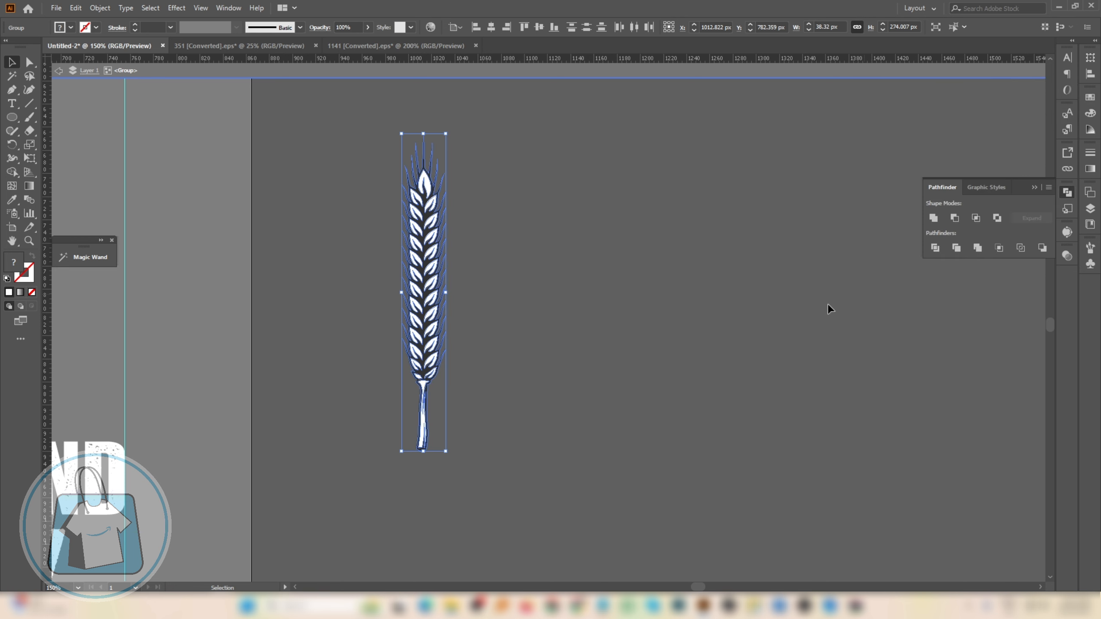
{"action": "scroll", "coordinate": [414, 359], "scroll_direction": "up", "scroll_amount": 2}
{"action": "scroll", "coordinate": [414, 359], "scroll_direction": "up", "scroll_amount": 2}
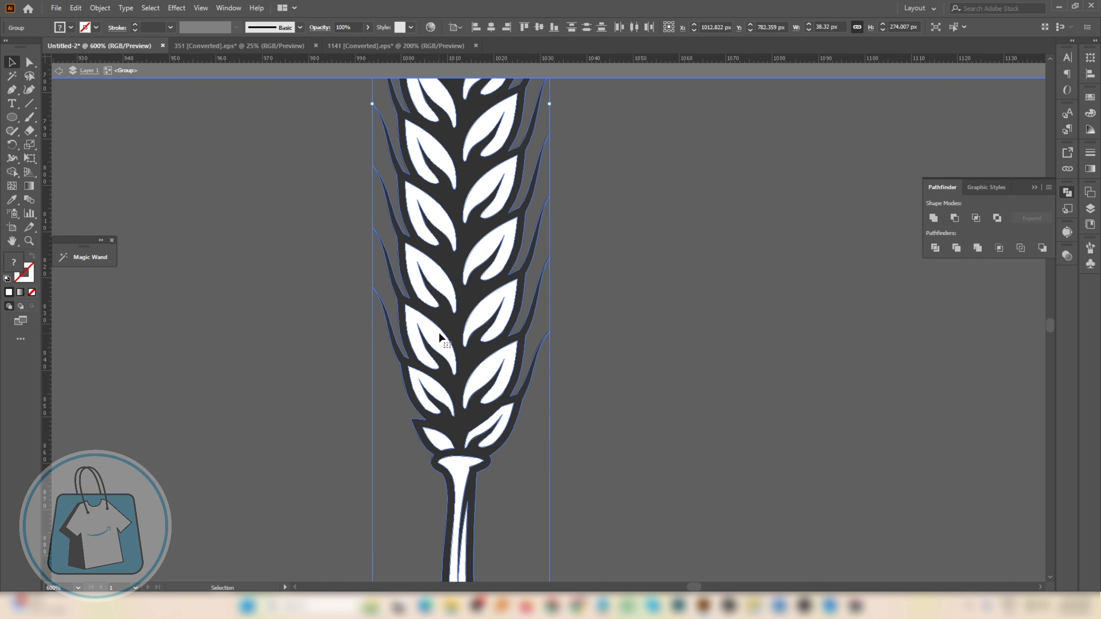
{"action": "double_click", "coordinate": [436, 336]}
{"action": "double_click", "coordinate": [237, 247]}
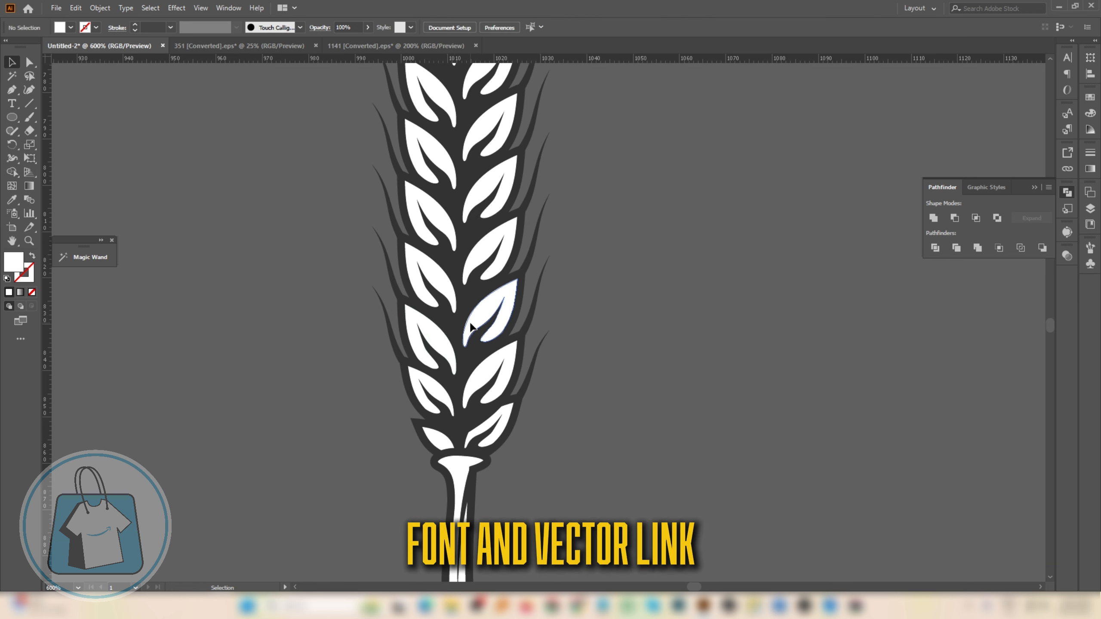
{"action": "double_click", "coordinate": [386, 176]}
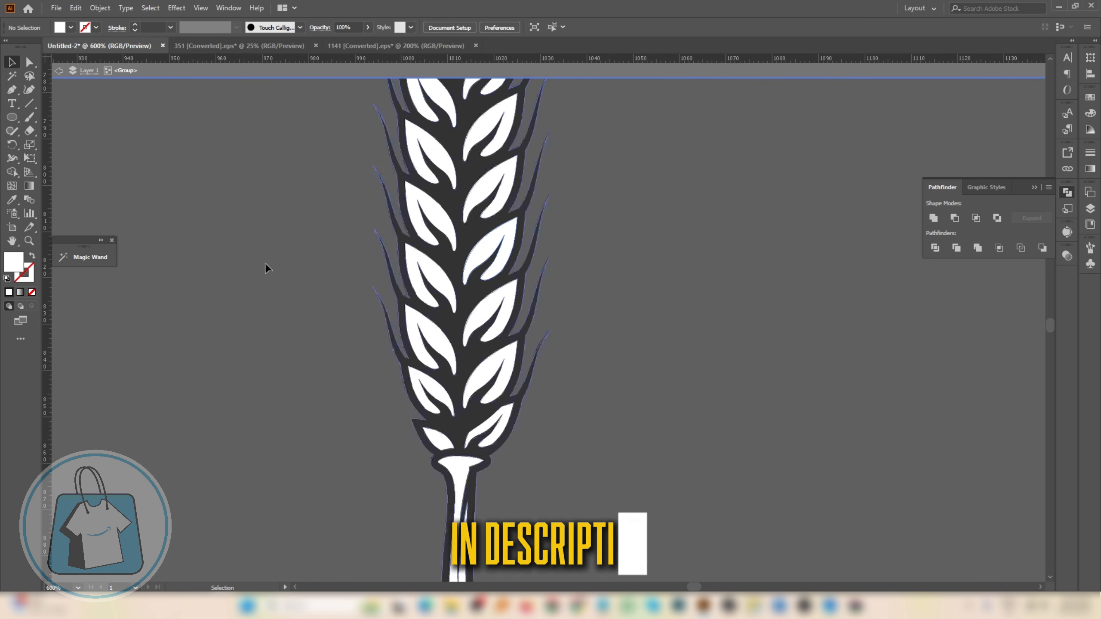
{"action": "key", "text": "y"}
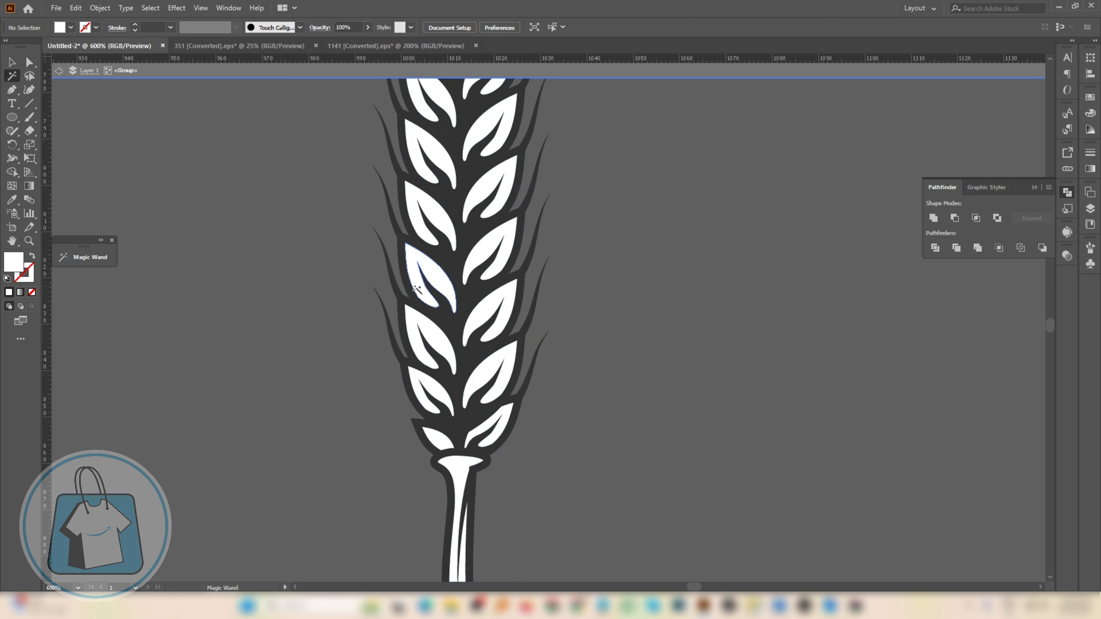
{"action": "left_click", "coordinate": [412, 289]}
{"action": "key", "text": "Delete"}
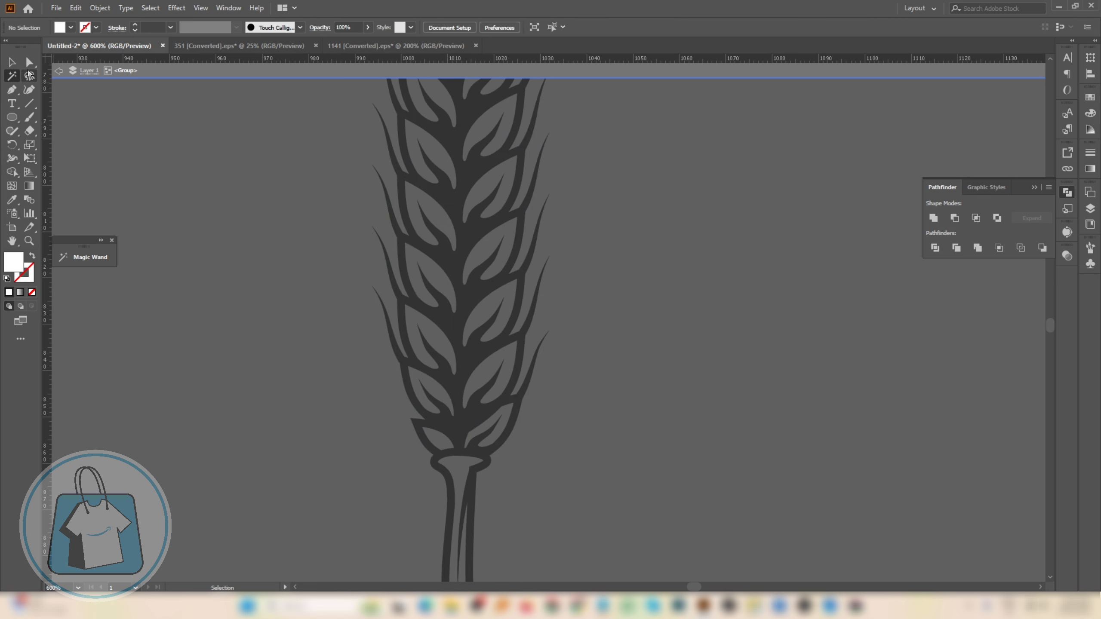
Leave the wheat group's isolation and paste the white wheat shapes as loose pieces beside the dark outline.
{"action": "scroll", "coordinate": [267, 293], "scroll_direction": "down", "scroll_amount": 2}
{"action": "double_click", "coordinate": [573, 424]}
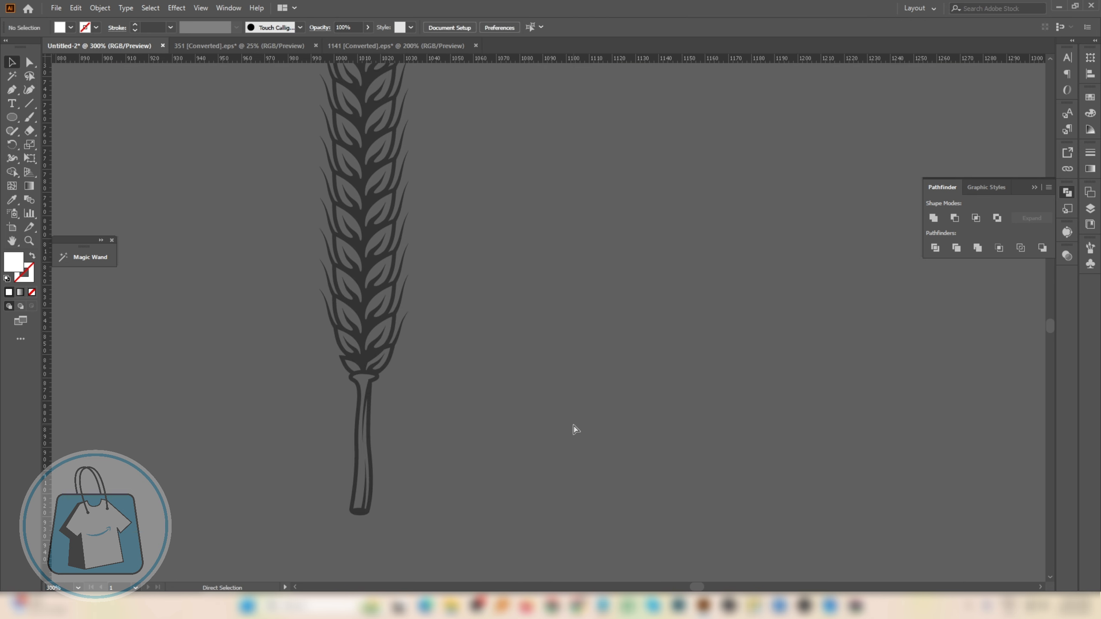
{"action": "key", "text": "ctrl+v"}
{"action": "scroll", "coordinate": [664, 380], "scroll_direction": "down", "scroll_amount": 3}
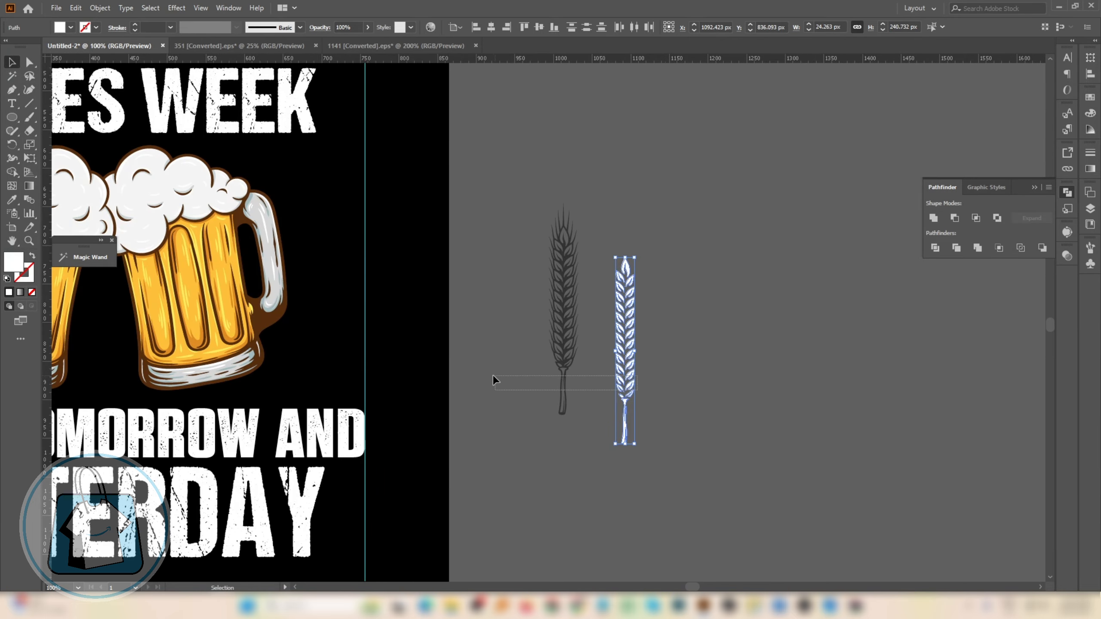
{"action": "left_click_drag", "start_coordinate": [493, 375], "coordinate": [491, 375]}
{"action": "left_click", "coordinate": [522, 411]}
{"action": "left_click", "coordinate": [622, 383]}
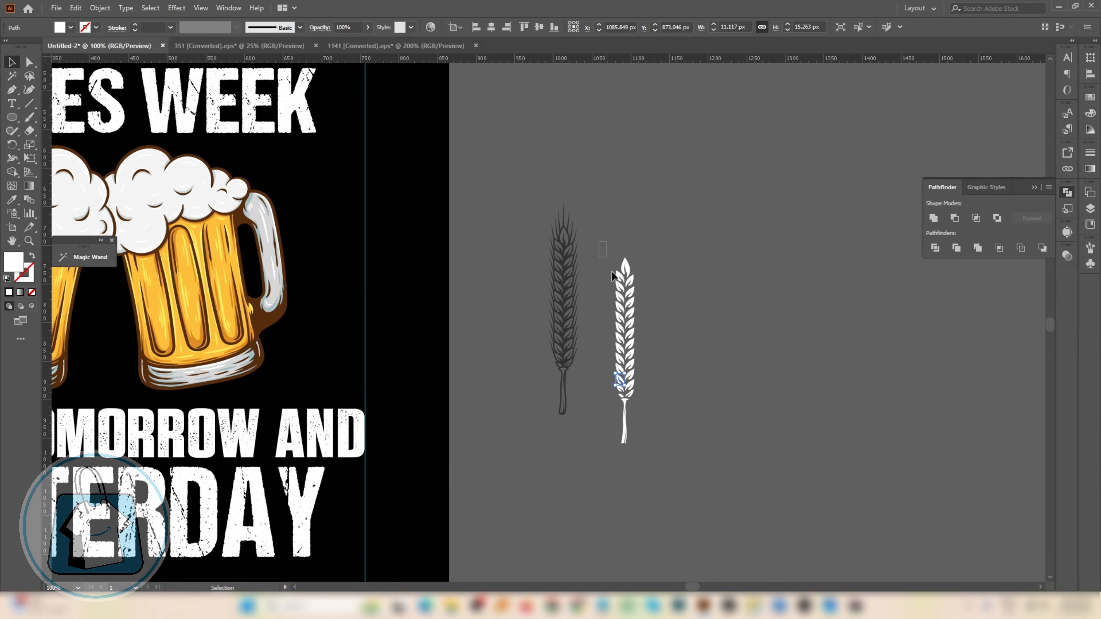
Group the white wheat pieces, scale them to about 30 × 262 px without the dark outline, and park them beside the artboard.
{"action": "left_click_drag", "start_coordinate": [613, 276], "coordinate": [673, 453]}
{"action": "left_click_drag", "start_coordinate": [614, 359], "coordinate": [295, 299]}
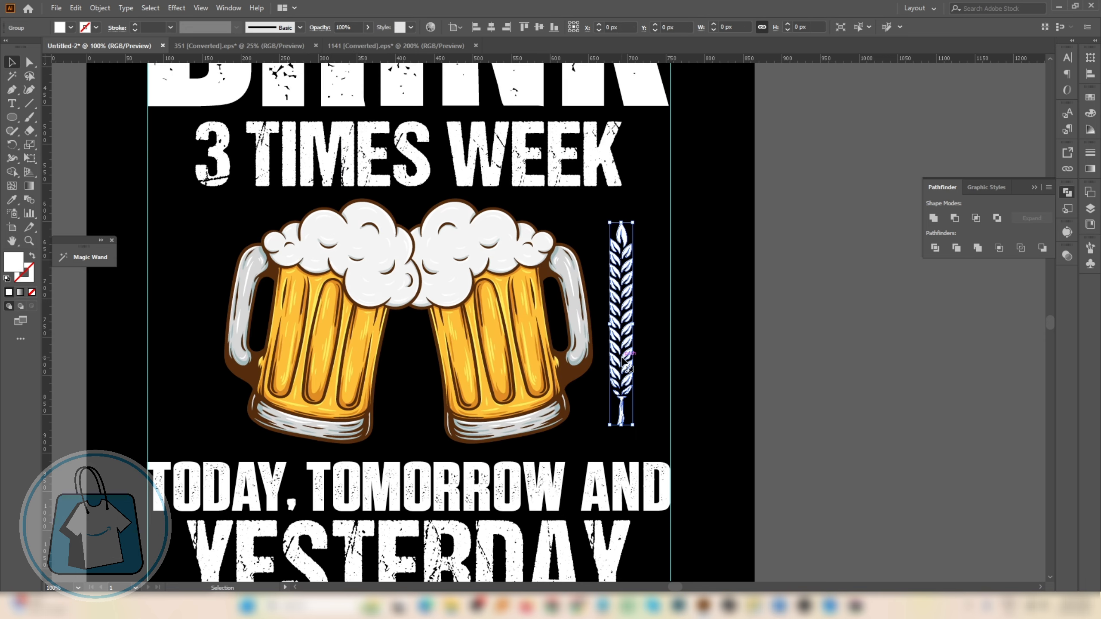
{"action": "left_click_drag", "start_coordinate": [630, 360], "coordinate": [854, 373]}
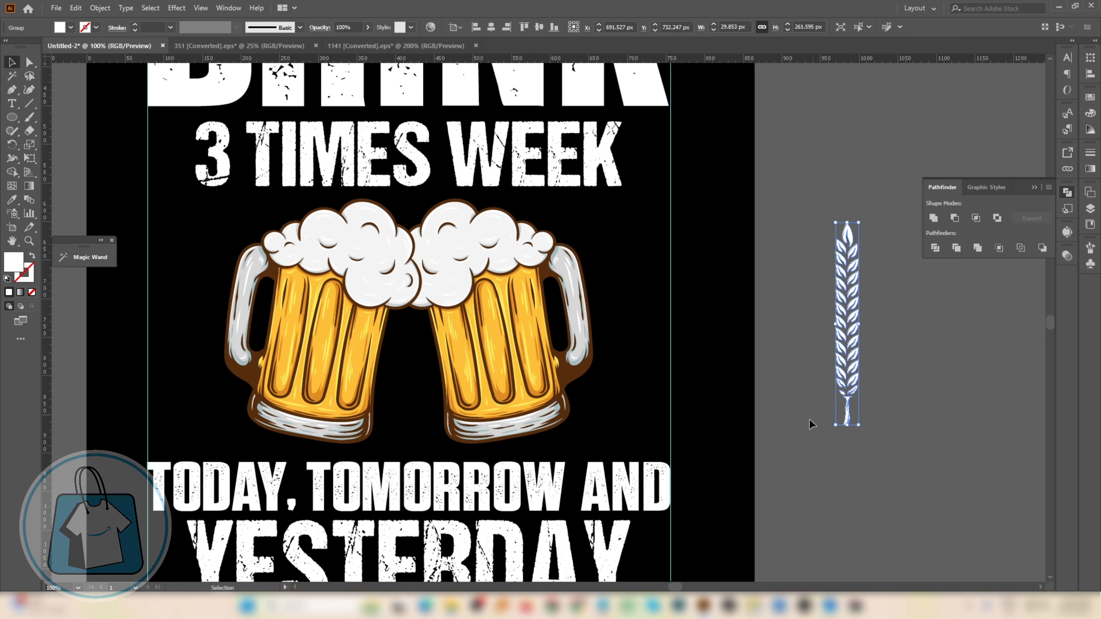
{"action": "left_click", "coordinate": [778, 444]}
Try scaling the clinking beer mugs down about their centre.
{"action": "scroll", "coordinate": [591, 350], "scroll_direction": "down", "scroll_amount": 2}
{"action": "left_click", "coordinate": [580, 323]}
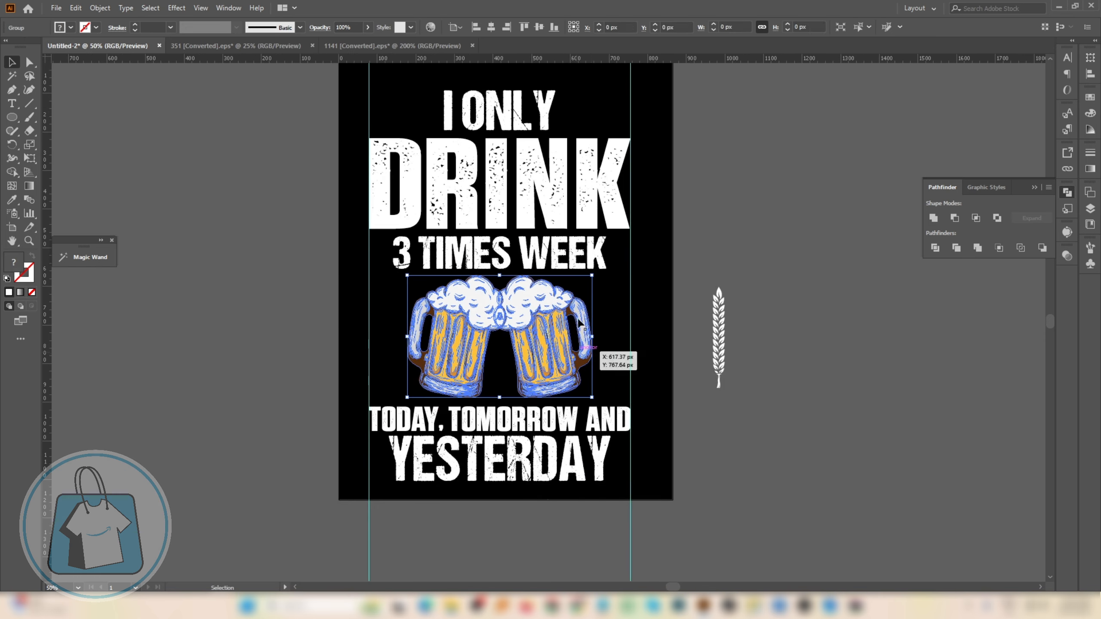
{"action": "scroll", "coordinate": [580, 323], "scroll_direction": "up", "scroll_amount": 1}
{"action": "left_click_drag", "start_coordinate": [598, 347], "coordinate": [567, 346]}
{"action": "scroll", "coordinate": [487, 365], "scroll_direction": "up", "scroll_amount": 2}
{"action": "left_click", "coordinate": [469, 402]}
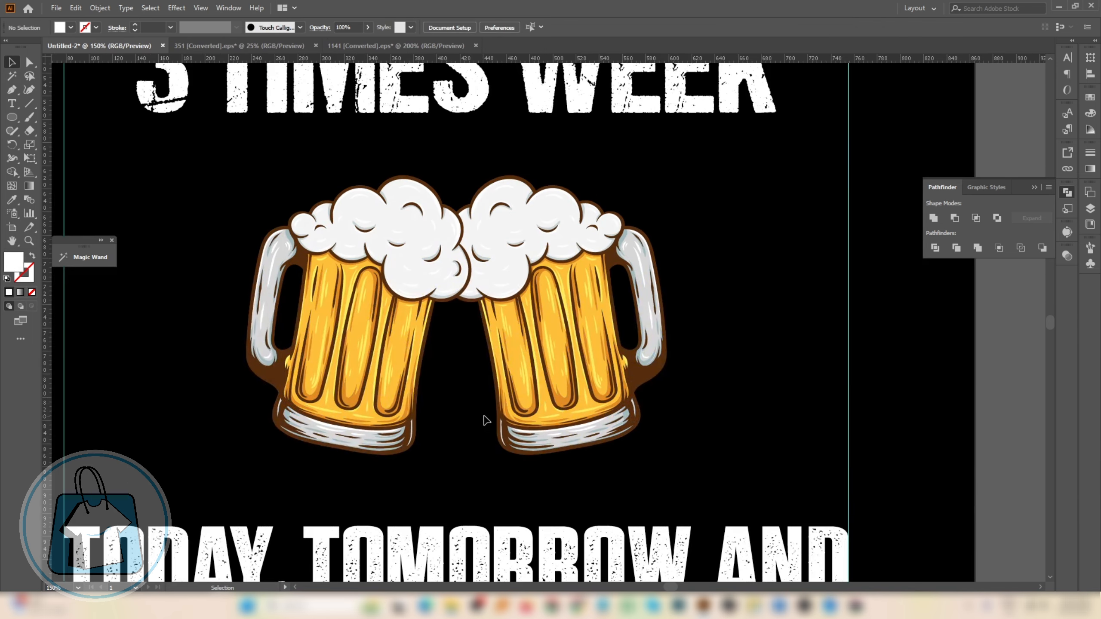
Turn the wheat ear horizontal and draw a circle about 677 px wide around the mugs, spanning the guides, with white stroke and no fill.
{"action": "scroll", "coordinate": [446, 393], "scroll_direction": "down", "scroll_amount": 1}
{"action": "left_click_drag", "start_coordinate": [745, 379], "coordinate": [597, 384]}
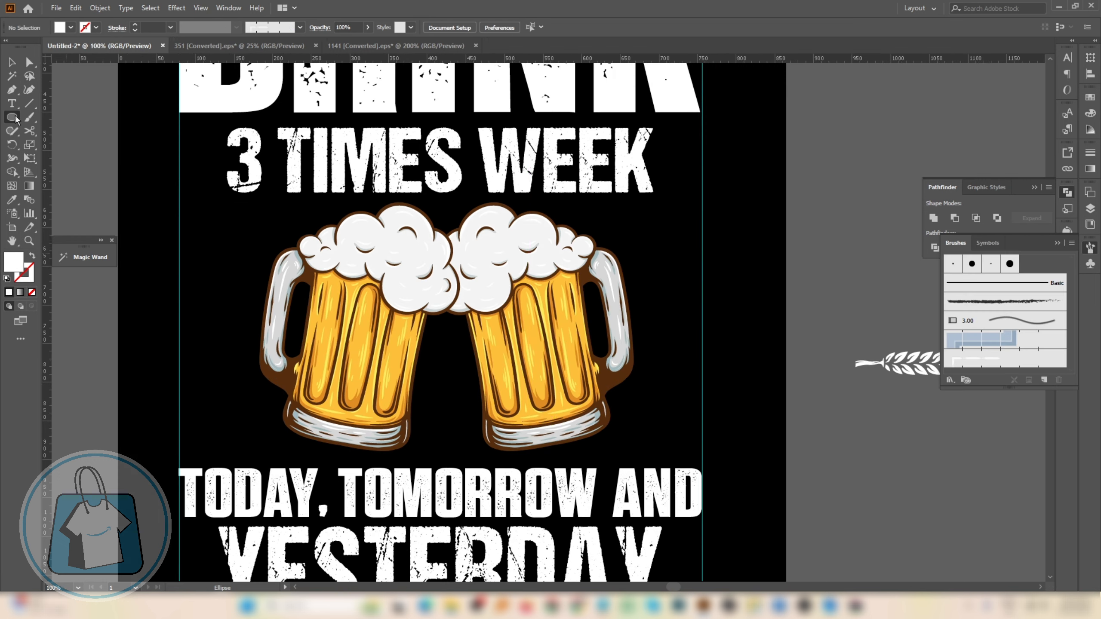
{"action": "scroll", "coordinate": [487, 404], "scroll_direction": "down", "scroll_amount": 2}
{"action": "left_click_drag", "start_coordinate": [484, 396], "coordinate": [506, 527]}
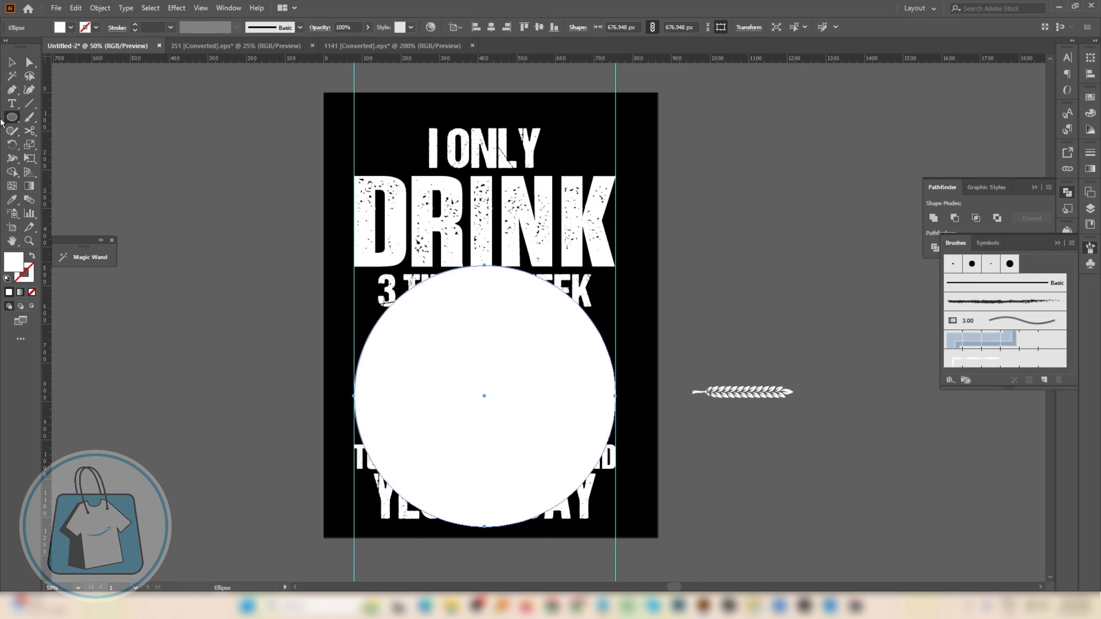
{"action": "left_click", "coordinate": [11, 63]}
{"action": "scroll", "coordinate": [480, 442], "scroll_direction": "up", "scroll_amount": 2}
{"action": "left_click_drag", "start_coordinate": [436, 413], "coordinate": [438, 397]}
{"action": "left_click", "coordinate": [32, 256]}
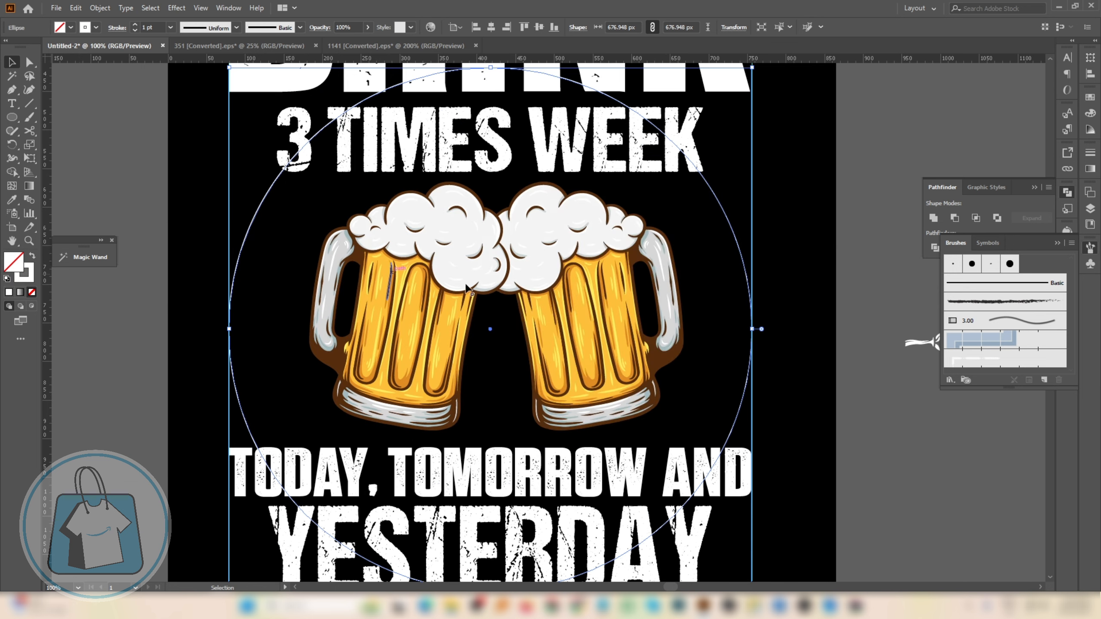
Nudge the circle upward until it is vertically centred on the beer mugs.
{"action": "key", "text": "Up"}
{"action": "key", "text": "Up"}
{"action": "key", "text": "Up"}
{"action": "key", "text": "Up"}
{"action": "key", "text": "Up"}
{"action": "key", "text": "Up"}
{"action": "key", "text": "Up"}
{"action": "key", "text": "Up"}
{"action": "key", "text": "Up"}
{"action": "key", "text": "Up"}
{"action": "key", "text": "Up"}
{"action": "key", "text": "Up"}
{"action": "key", "text": "Up"}
{"action": "key", "text": "Up"}
{"action": "key", "text": "Up"}
{"action": "key", "text": "Up"}
{"action": "key", "text": "Up"}
{"action": "key", "text": "Up"}
{"action": "key", "text": "Up"}
{"action": "key", "text": "Up"}
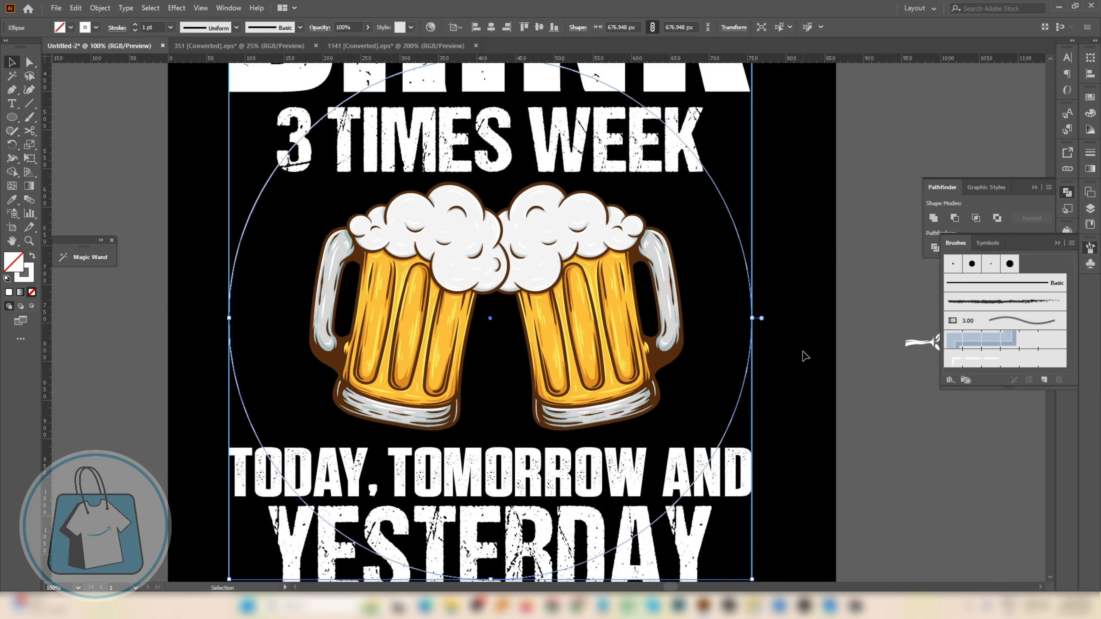
{"action": "key", "text": "Up"}
{"action": "key", "text": "Up"}
{"action": "key", "text": "Up"}
{"action": "key", "text": "Up"}
{"action": "key", "text": "Up"}
{"action": "key", "text": "Up"}
{"action": "key", "text": "Up"}
{"action": "key", "text": "Up"}
{"action": "key", "text": "Up"}
{"action": "key", "text": "Up"}
{"action": "key", "text": "Up"}
{"action": "key", "text": "Up"}
{"action": "key", "text": "Up"}
{"action": "key", "text": "Up"}
{"action": "key", "text": "Up"}
{"action": "key", "text": "Up"}
{"action": "key", "text": "Up"}
{"action": "key", "text": "Up"}
{"action": "key", "text": "Up"}
{"action": "key", "text": "Up"}
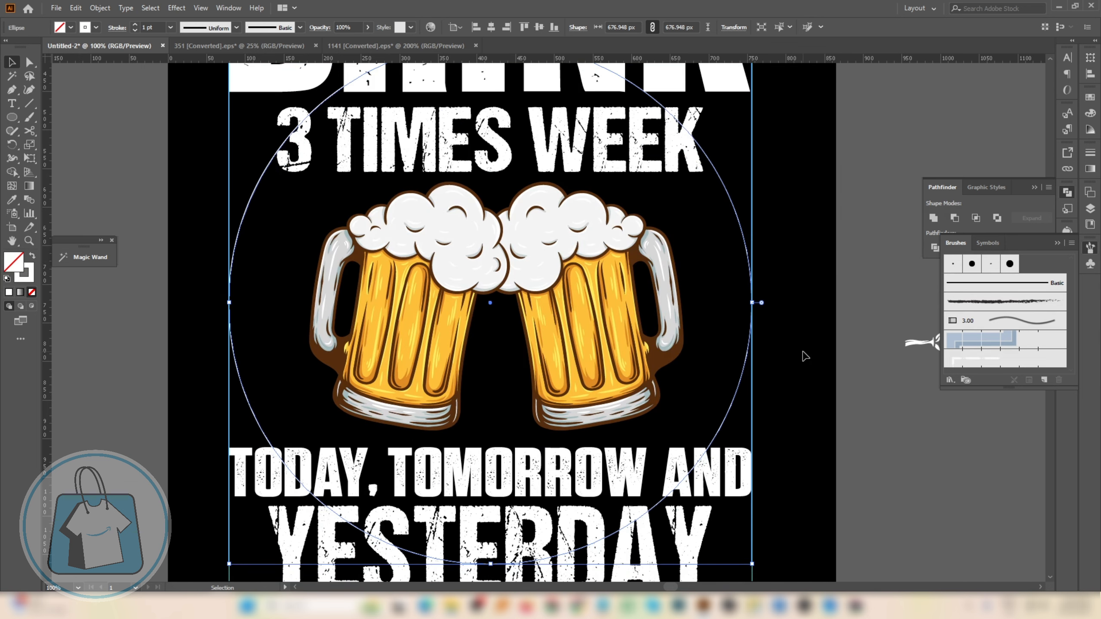
Add two concentric smaller copies of the circle, about 547 px and 612 px in diameter.
{"action": "scroll", "coordinate": [481, 130], "scroll_direction": "up", "scroll_amount": 2}
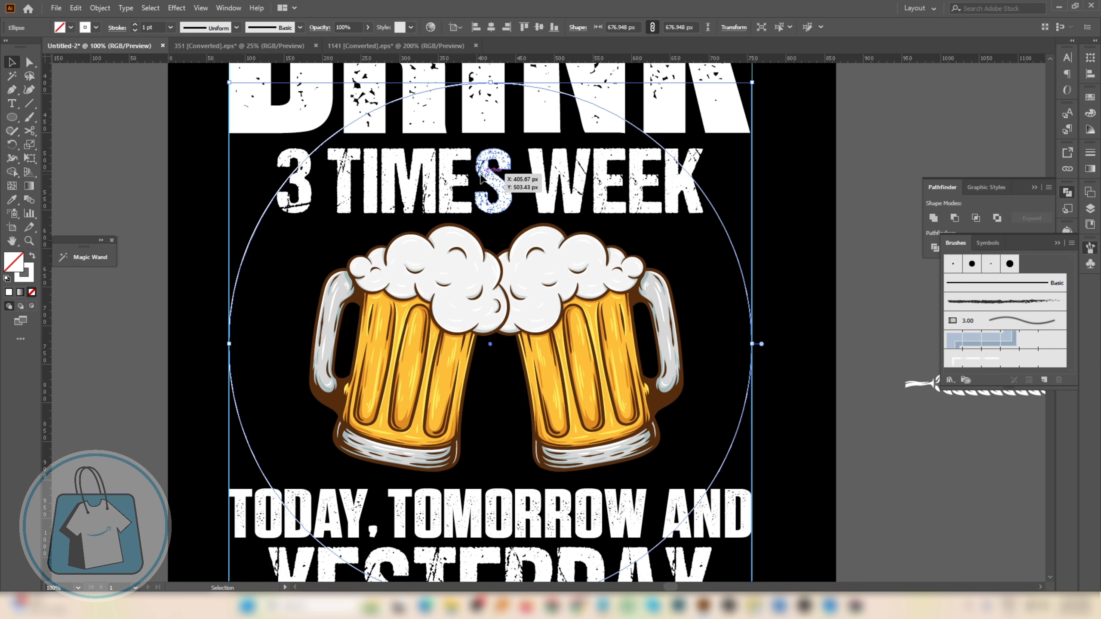
{"action": "left_click_drag", "start_coordinate": [492, 82], "coordinate": [504, 136]}
{"action": "left_click", "coordinate": [833, 375]}
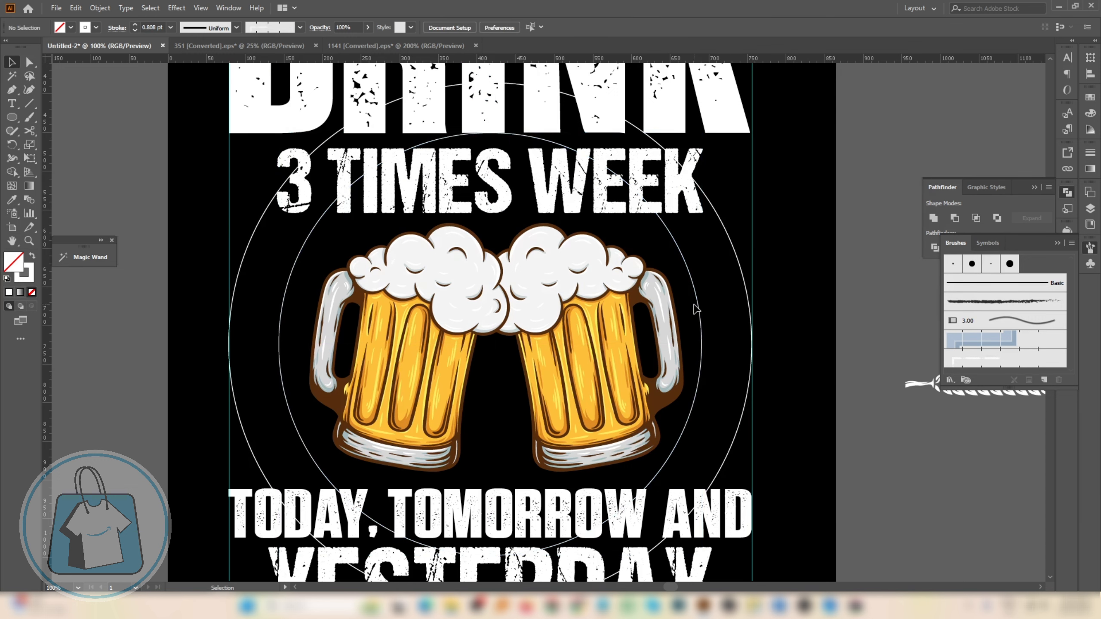
{"action": "left_click", "coordinate": [699, 312]}
{"action": "key", "text": "a"}
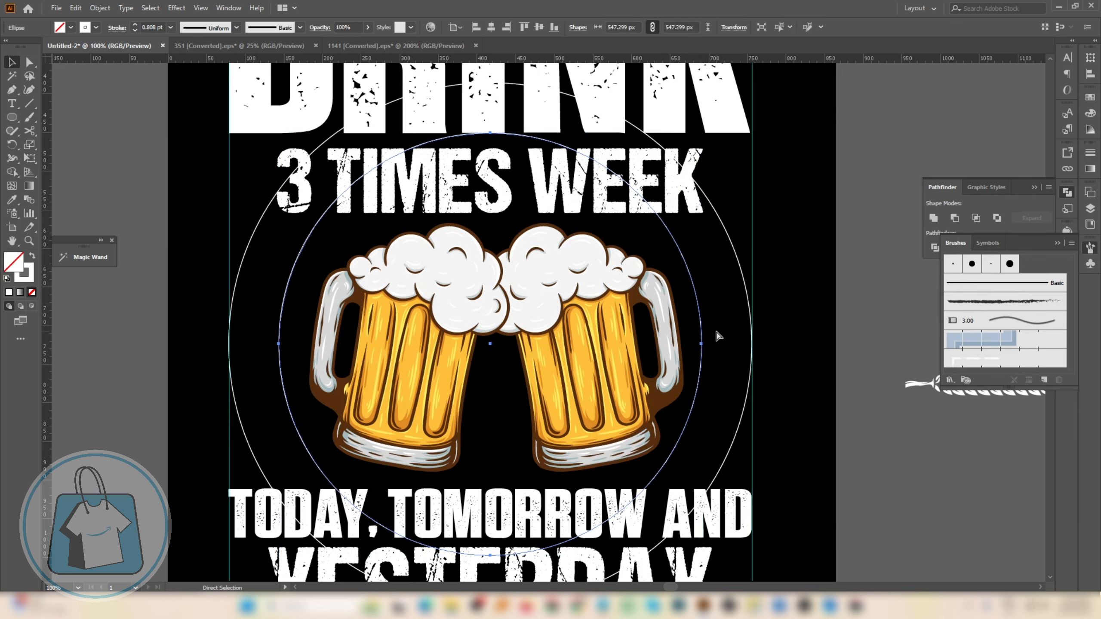
{"action": "key", "text": "v"}
{"action": "left_click_drag", "start_coordinate": [701, 345], "coordinate": [730, 355]}
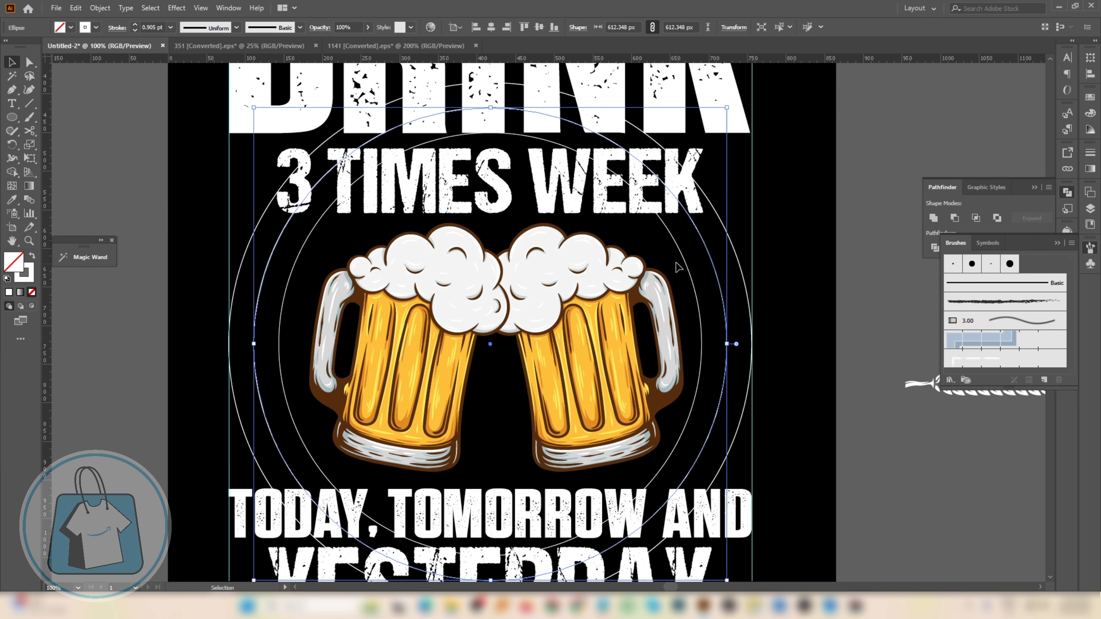
{"action": "key", "text": "ctrl+z"}
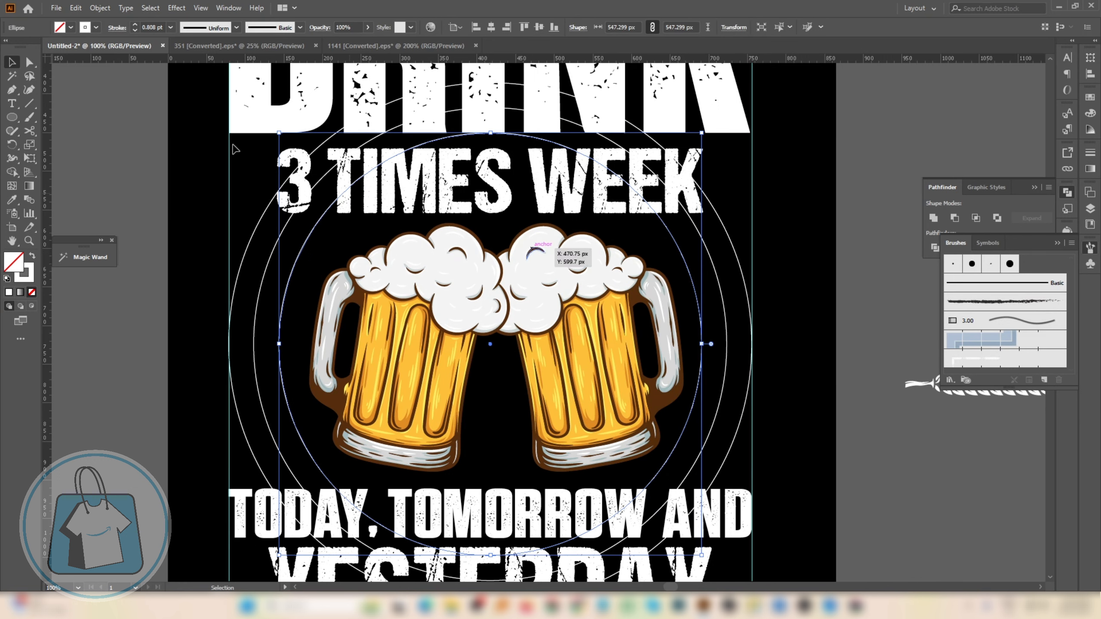
Set the inner circle's stroke to 6 pt and give the outer circle a heavier stroke.
{"action": "scroll", "coordinate": [145, 25], "scroll_direction": "up", "scroll_amount": 4}
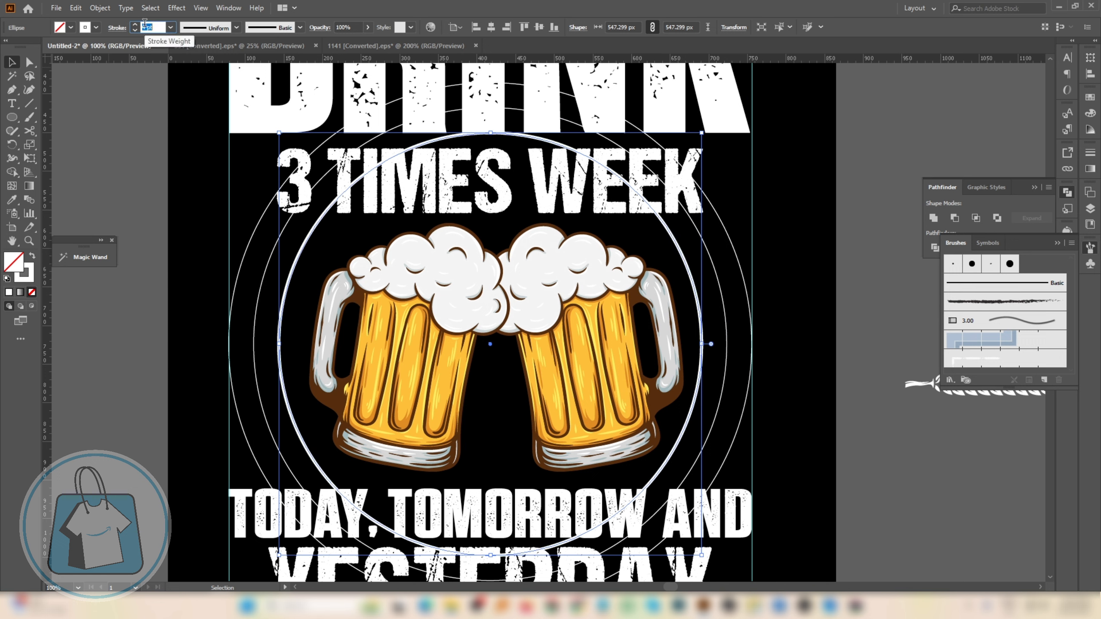
{"action": "left_click", "coordinate": [725, 234]}
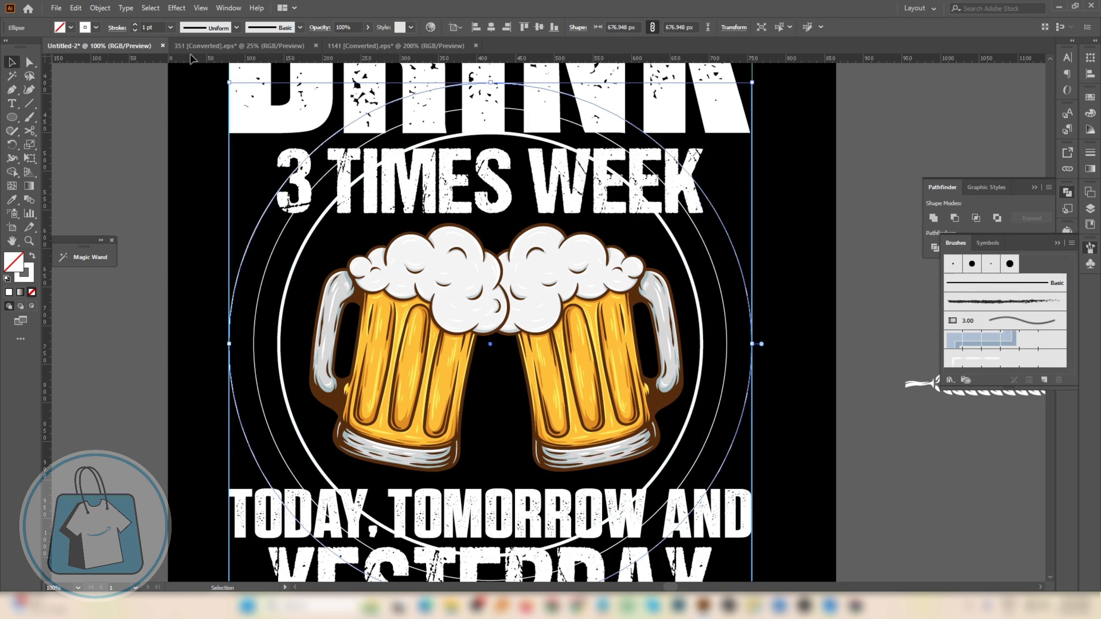
{"action": "scroll", "coordinate": [162, 28], "scroll_direction": "up", "scroll_amount": 7}
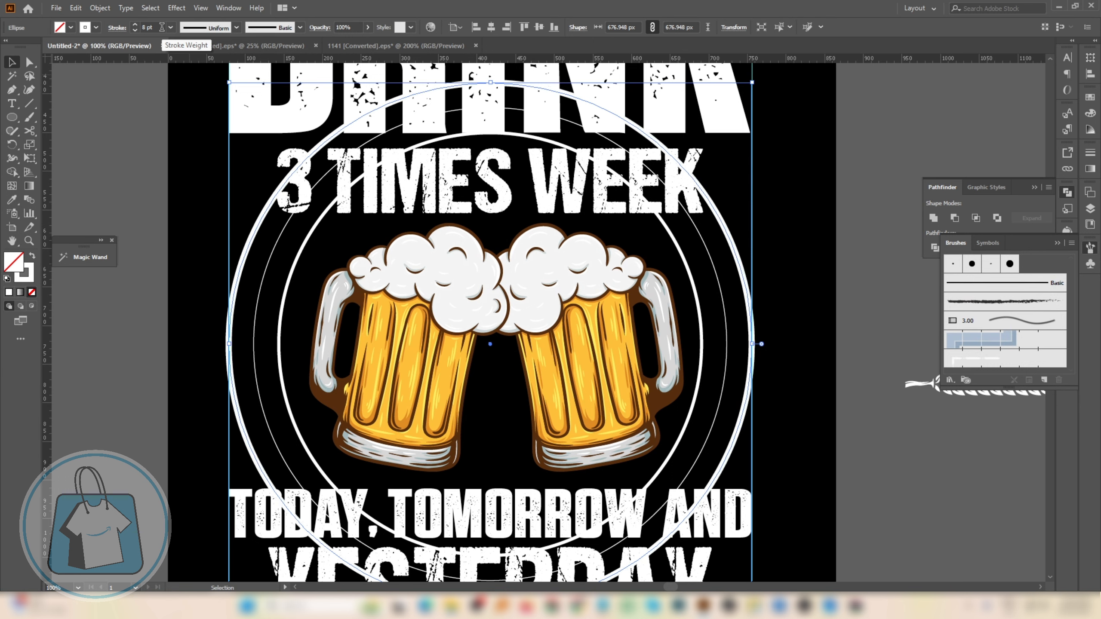
{"action": "scroll", "coordinate": [162, 27], "scroll_direction": "up", "scroll_amount": 2}
{"action": "left_click", "coordinate": [295, 262]}
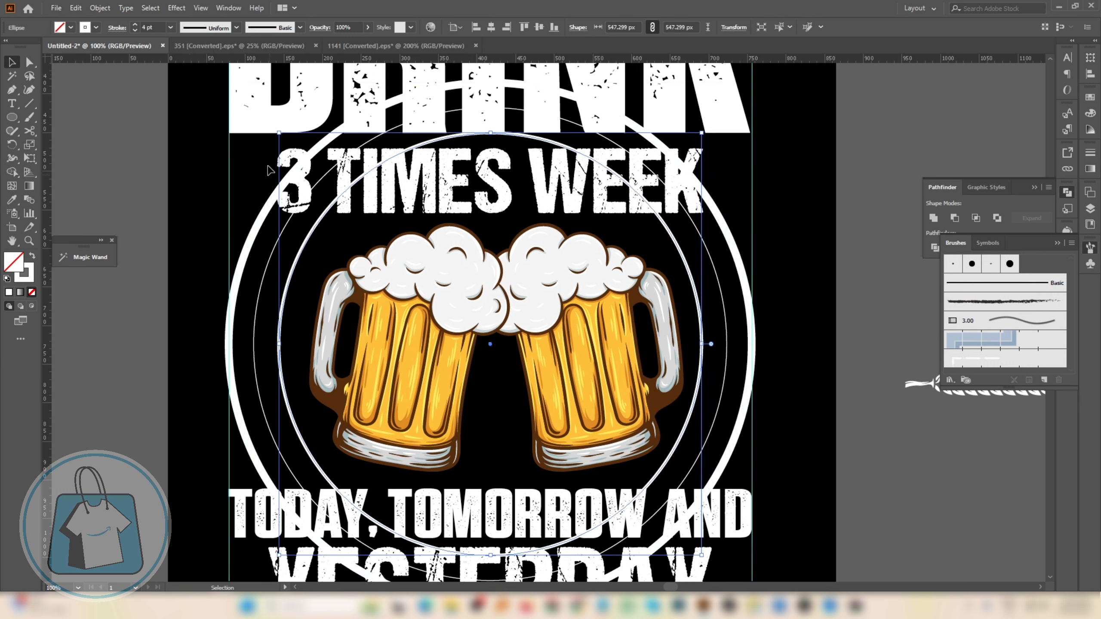
{"action": "scroll", "coordinate": [154, 27], "scroll_direction": "up", "scroll_amount": 2}
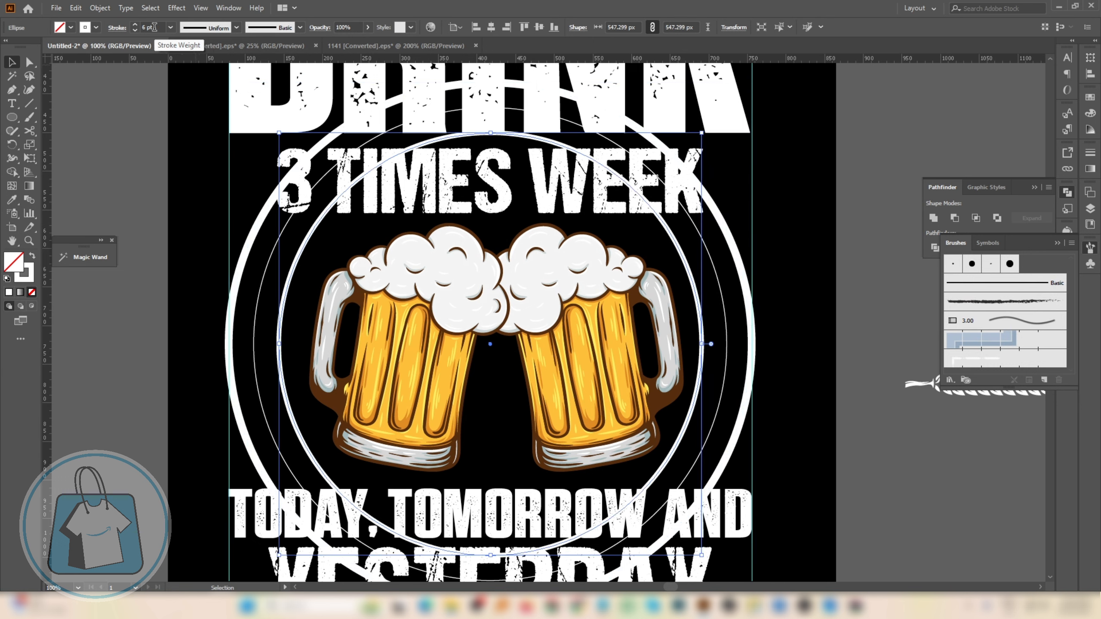
{"action": "left_click", "coordinate": [733, 358]}
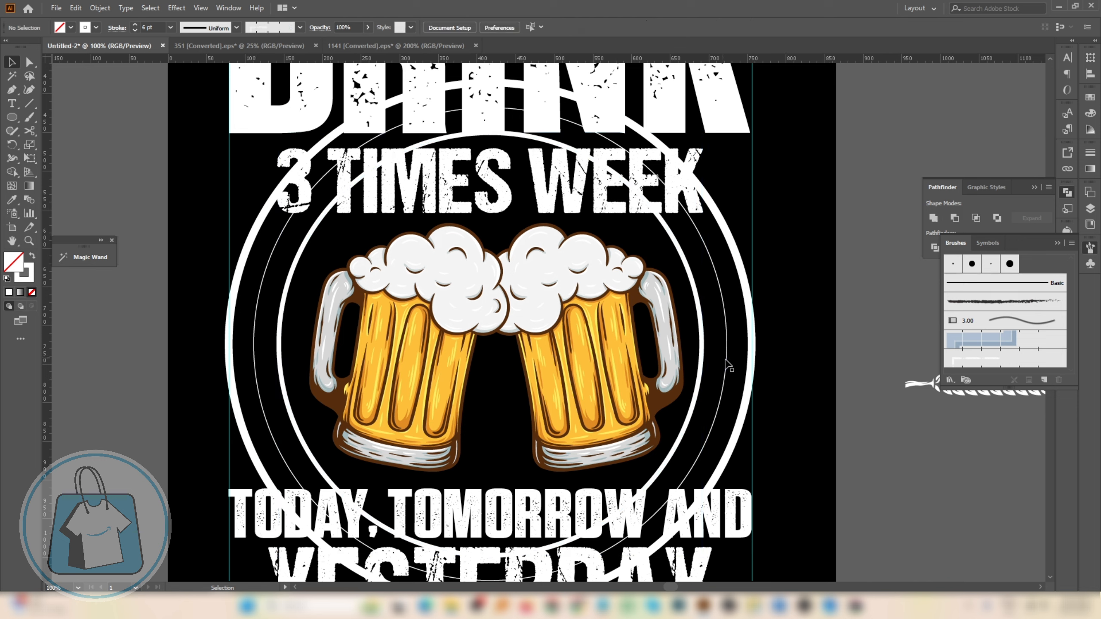
Cut the middle circle with Scissors below the K of WEEK and above AND, and delete everything except the arc right of the mugs.
{"action": "left_click", "coordinate": [728, 367]}
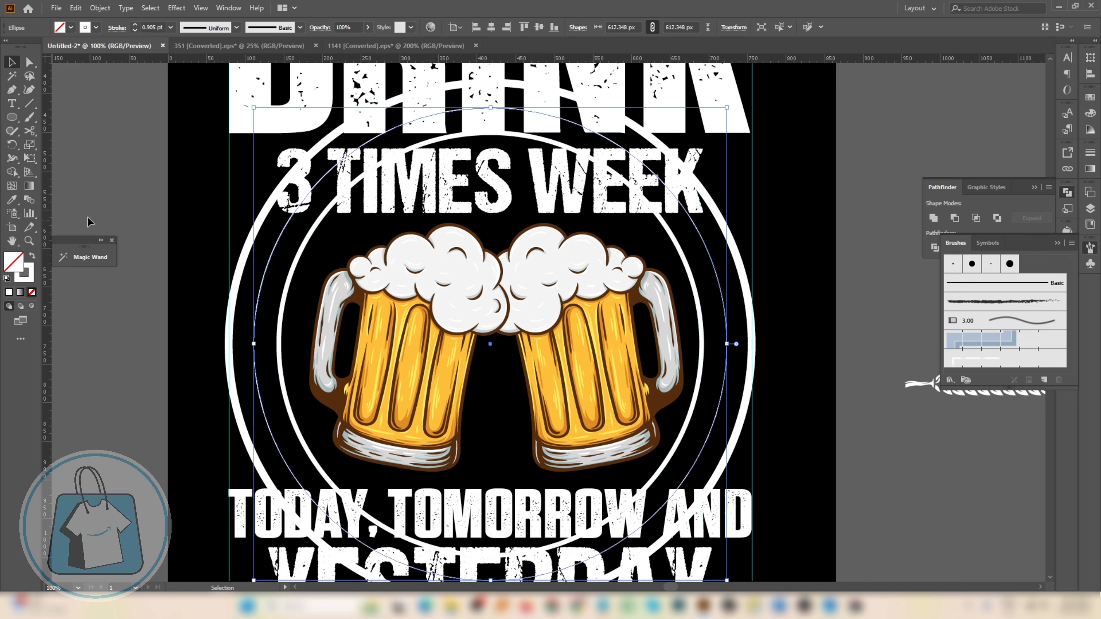
{"action": "left_click", "coordinate": [30, 131]}
{"action": "scroll", "coordinate": [707, 219], "scroll_direction": "up", "scroll_amount": 2}
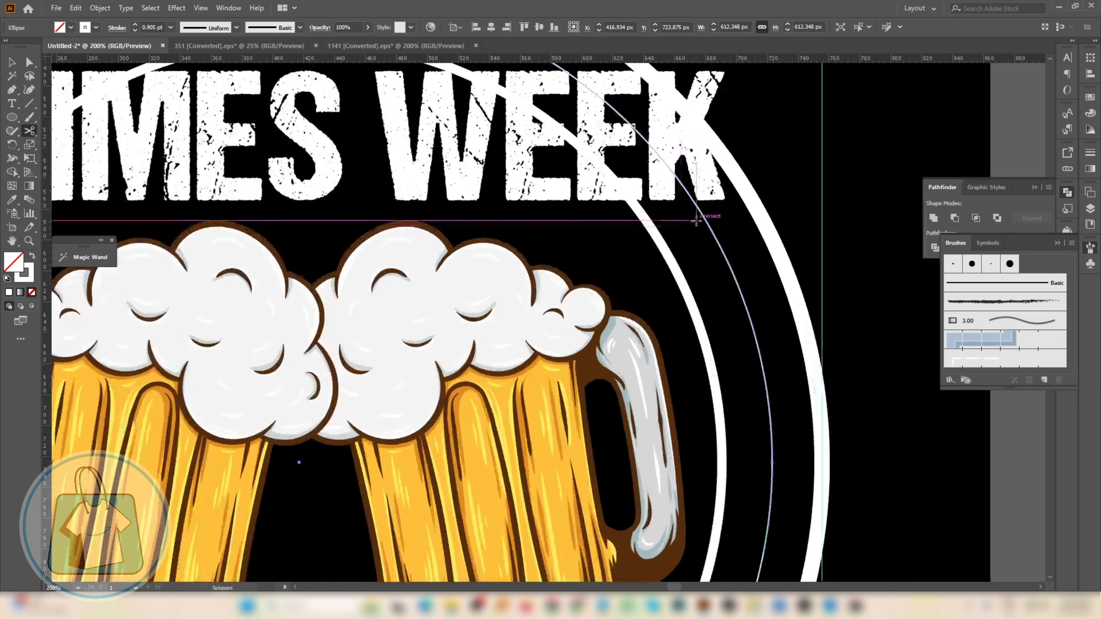
{"action": "left_click", "coordinate": [701, 213]}
{"action": "scroll", "coordinate": [701, 213], "scroll_direction": "down", "scroll_amount": 3}
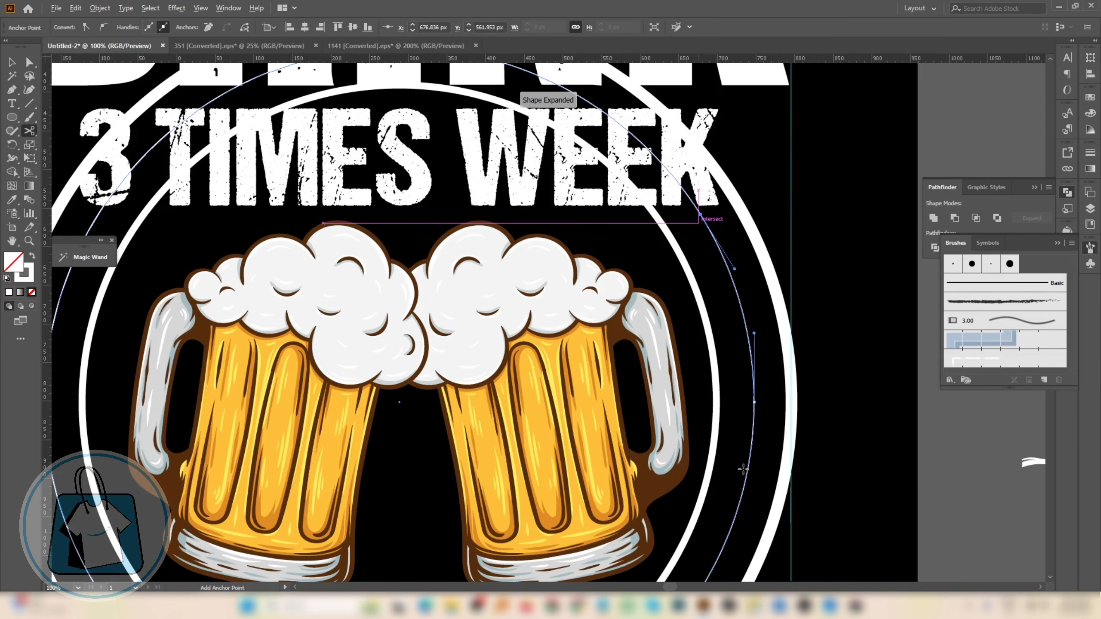
{"action": "scroll", "coordinate": [682, 417], "scroll_direction": "up", "scroll_amount": 3}
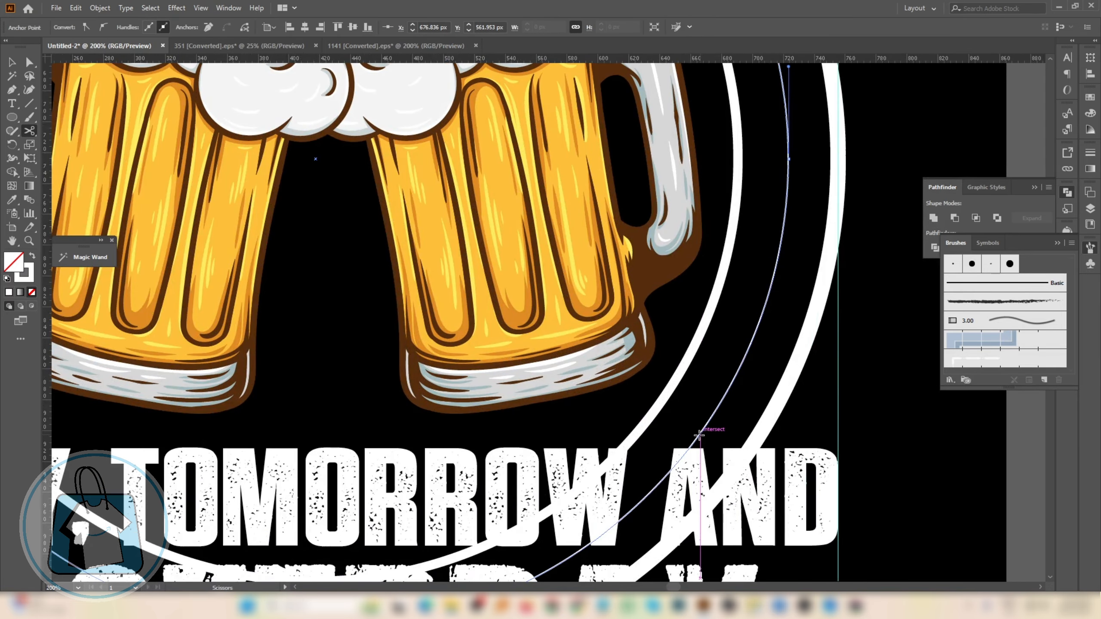
{"action": "scroll", "coordinate": [680, 421], "scroll_direction": "down", "scroll_amount": 2}
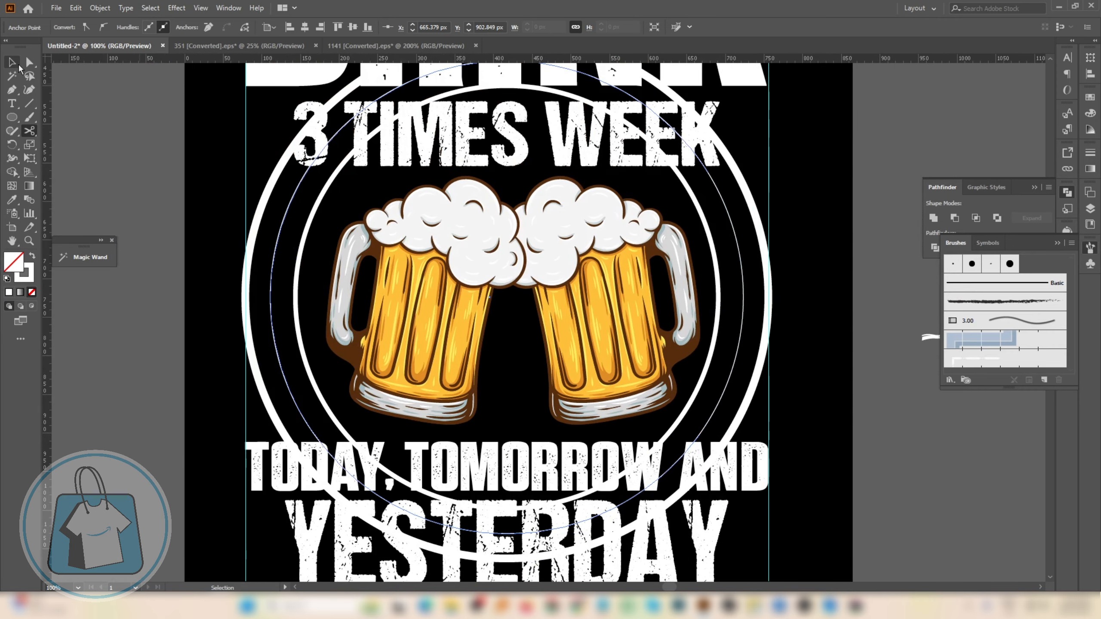
{"action": "left_click", "coordinate": [18, 65]}
{"action": "key", "text": "Delete"}
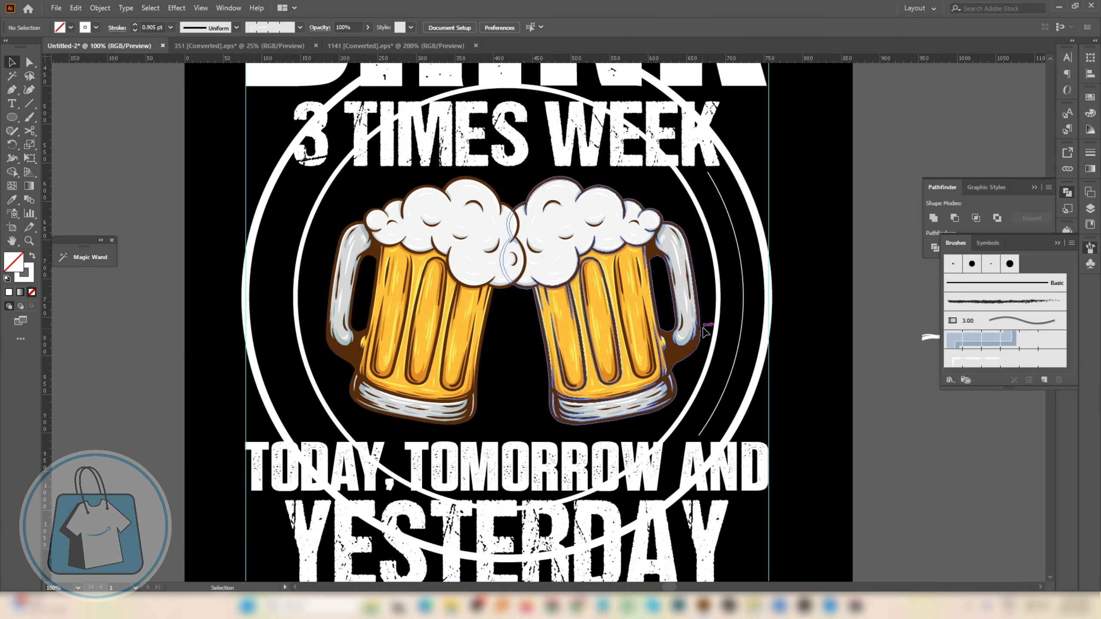
Apply the wheat brush to the arc right of the mugs.
{"action": "left_click", "coordinate": [742, 334]}
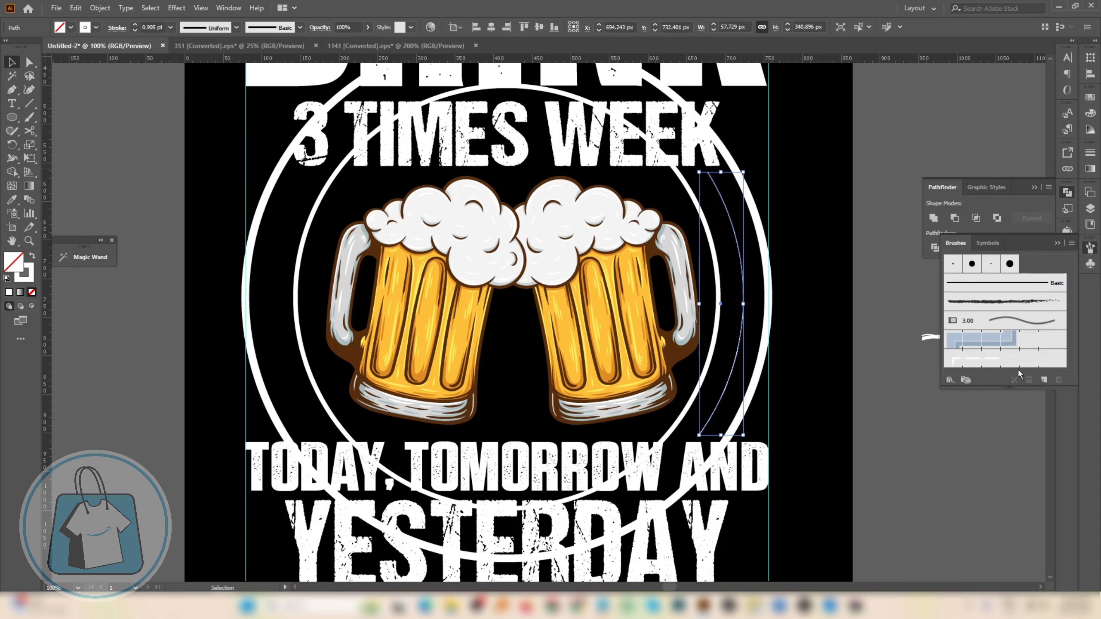
{"action": "left_click", "coordinate": [993, 360]}
{"action": "left_click", "coordinate": [825, 356]}
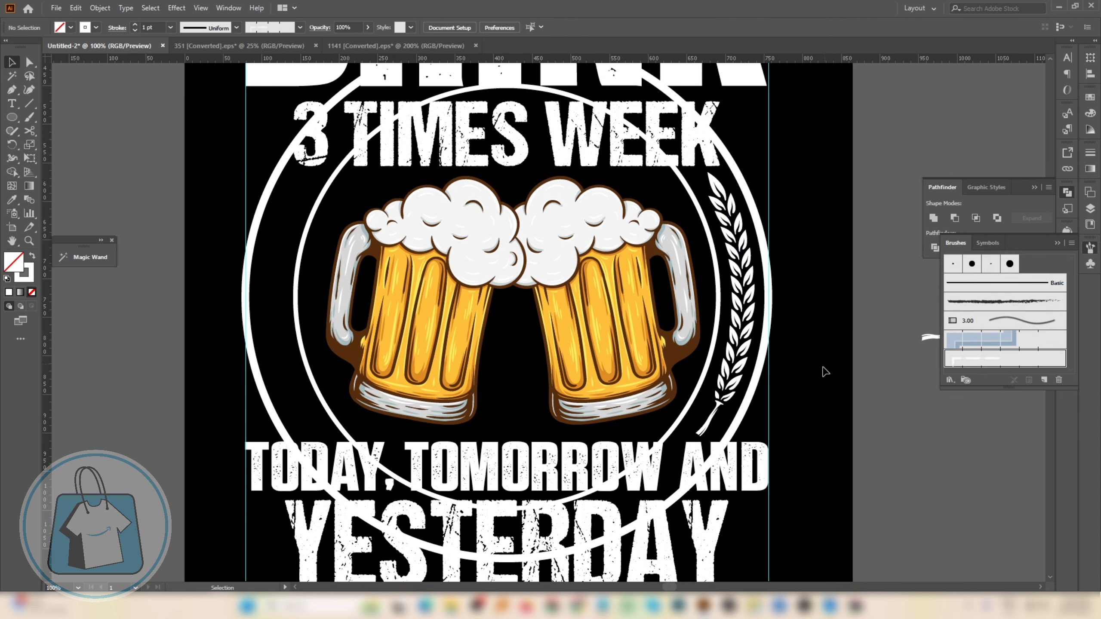
{"action": "scroll", "coordinate": [663, 374], "scroll_direction": "down", "scroll_amount": 1}
{"action": "scroll", "coordinate": [712, 348], "scroll_direction": "up", "scroll_amount": 1}
{"action": "left_click", "coordinate": [714, 355]}
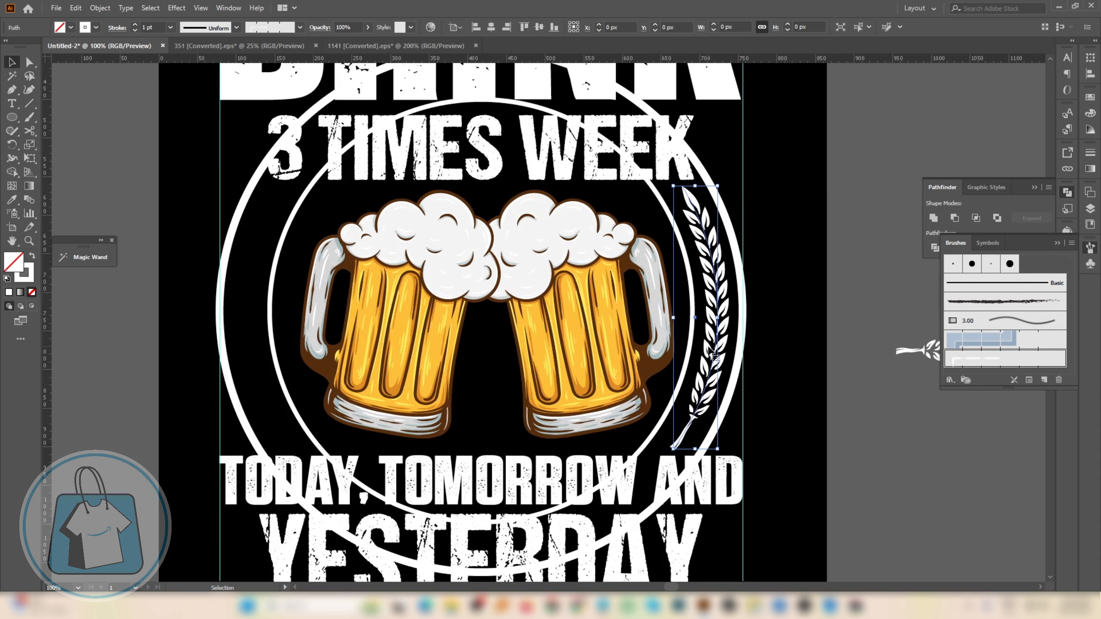
{"action": "left_click", "coordinate": [838, 392]}
{"action": "scroll", "coordinate": [838, 391], "scroll_direction": "up", "scroll_amount": 2}
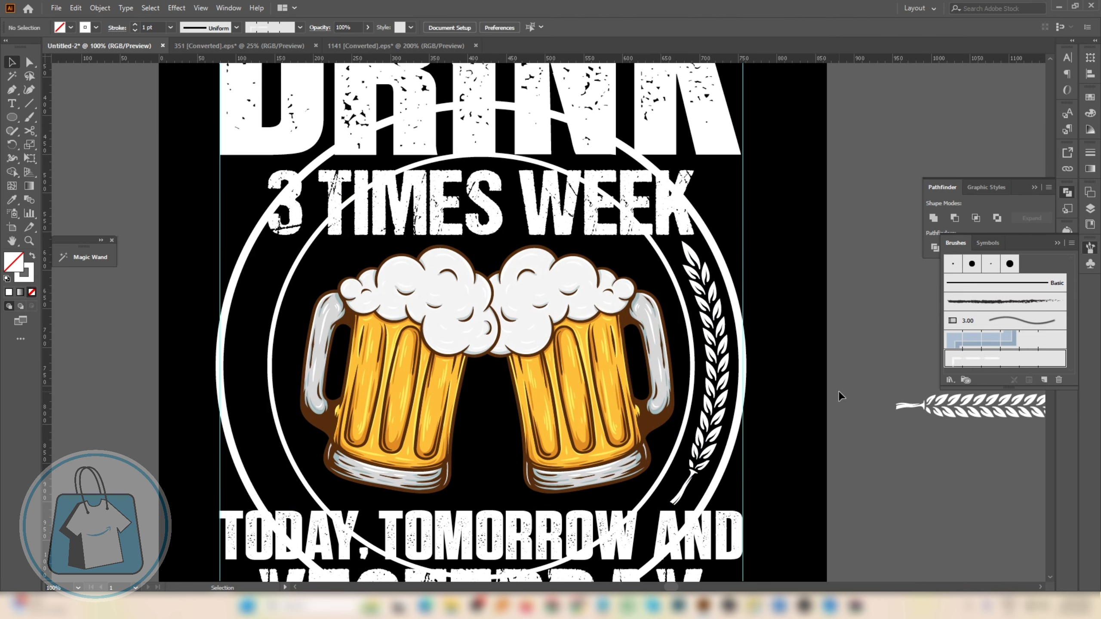
Group the outer and inner circles and expand their fill and stroke into shapes.
{"action": "left_click", "coordinate": [726, 271]}
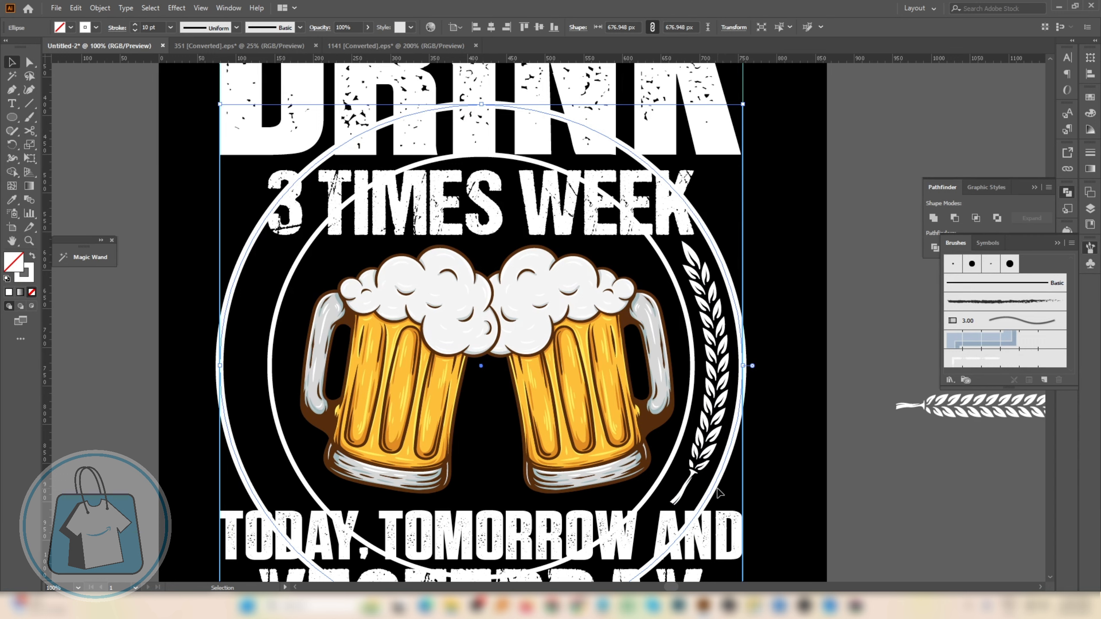
{"action": "left_click", "coordinate": [720, 493]}
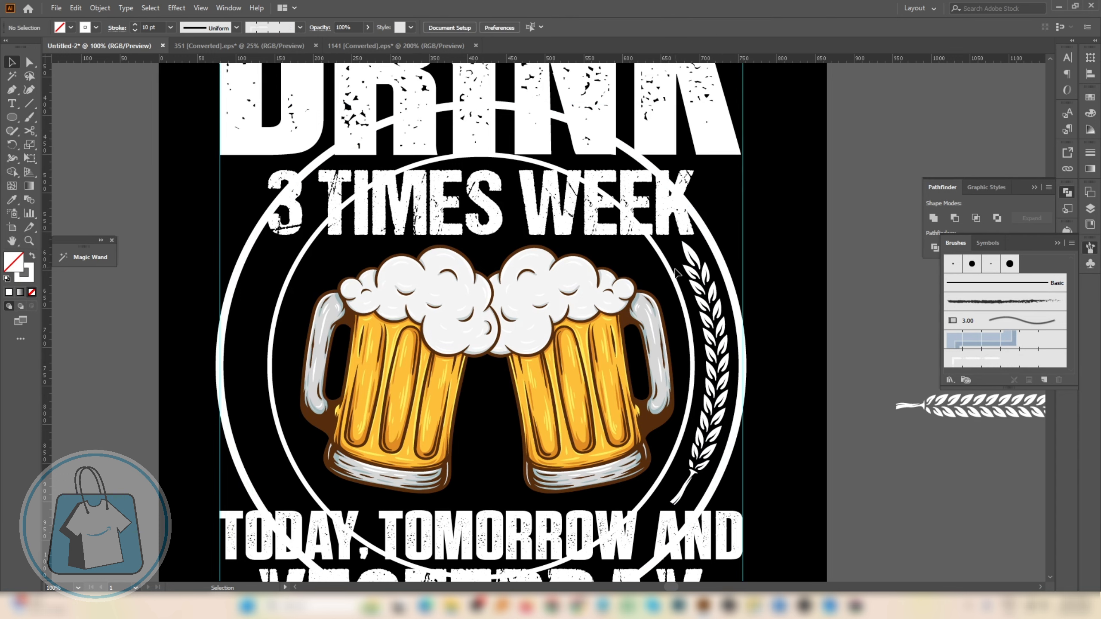
{"action": "left_click", "coordinate": [675, 273]}
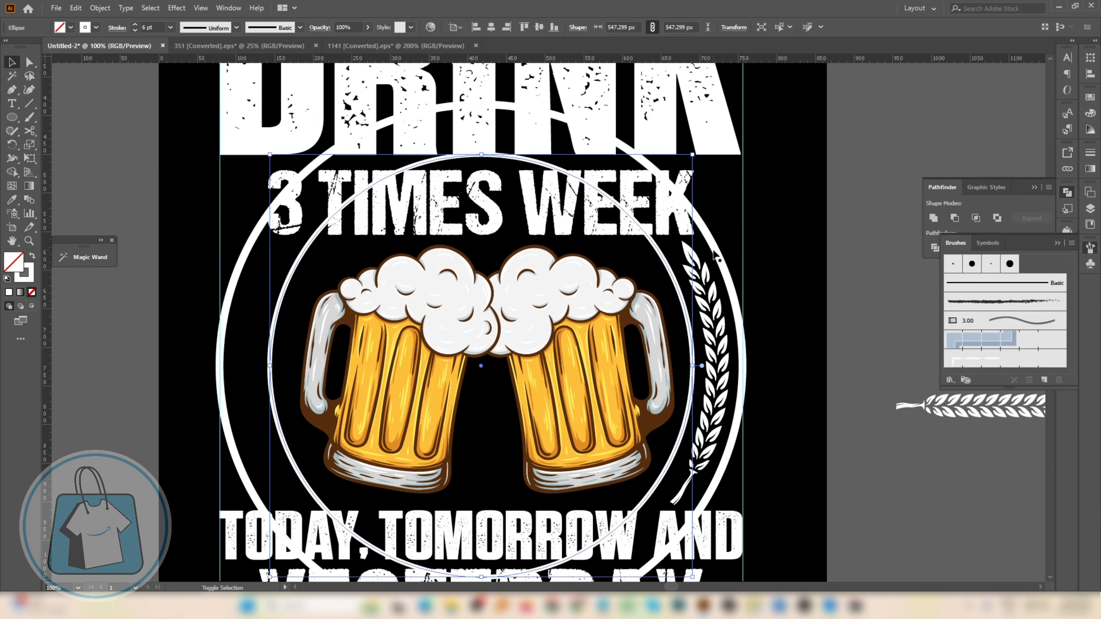
{"action": "left_click", "coordinate": [714, 253], "text": "shift"}
{"action": "key", "text": "ctrl+g"}
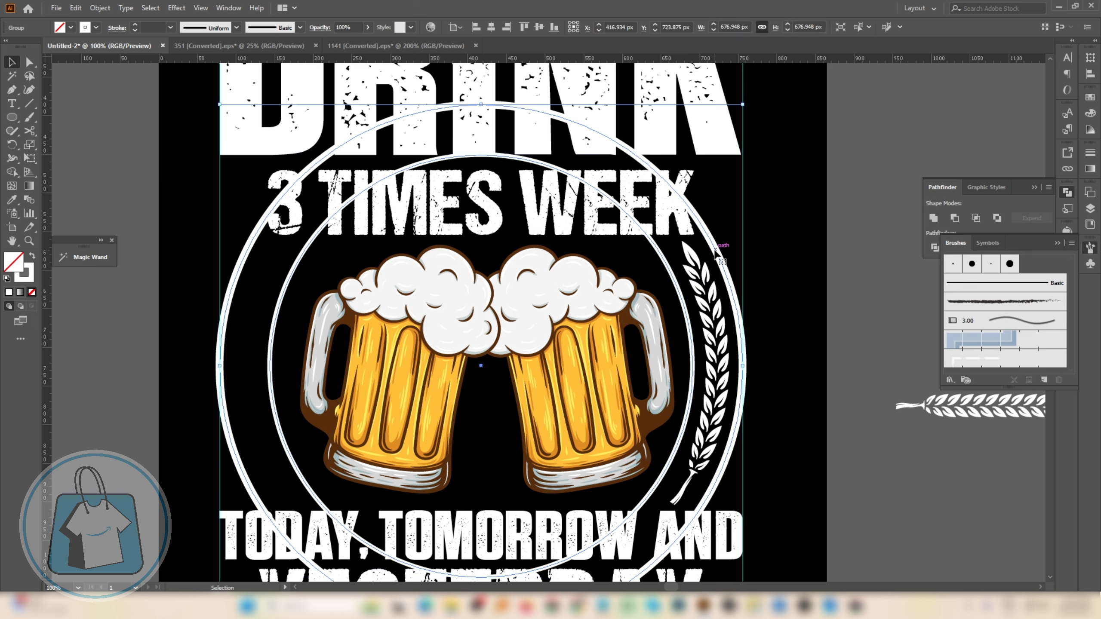
{"action": "key", "text": "a"}
{"action": "key", "text": "ctrl+shift+x"}
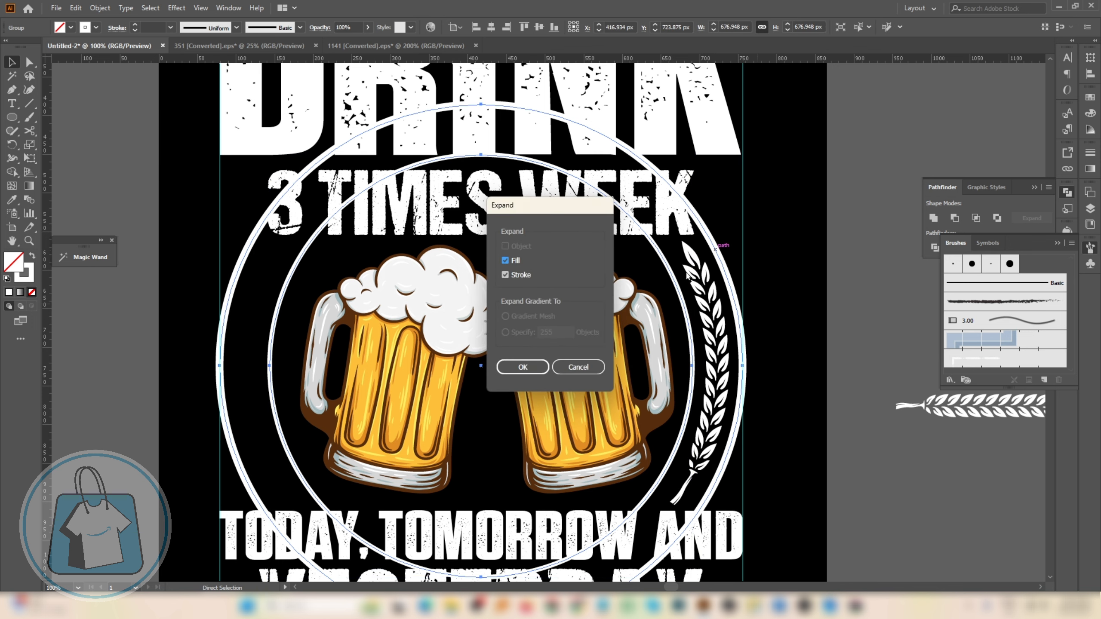
{"action": "left_click", "coordinate": [523, 367]}
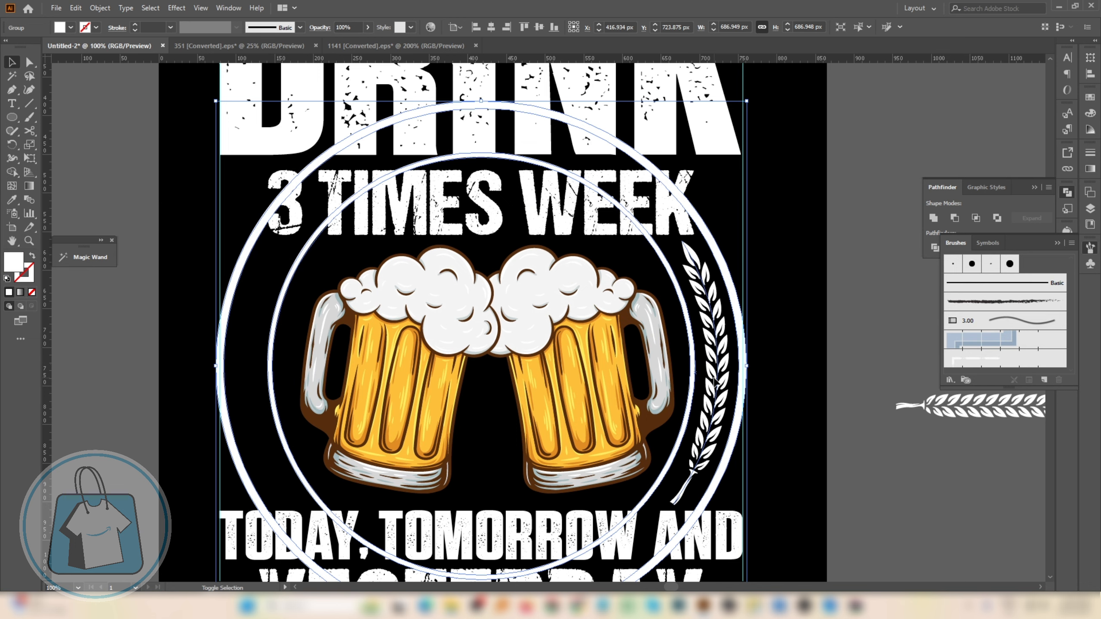
Scale the two circles and the wheat branch together about their centre to about 677 px wide, so the outer ring meets the guides.
{"action": "scroll", "coordinate": [749, 367], "scroll_direction": "up", "scroll_amount": 2}
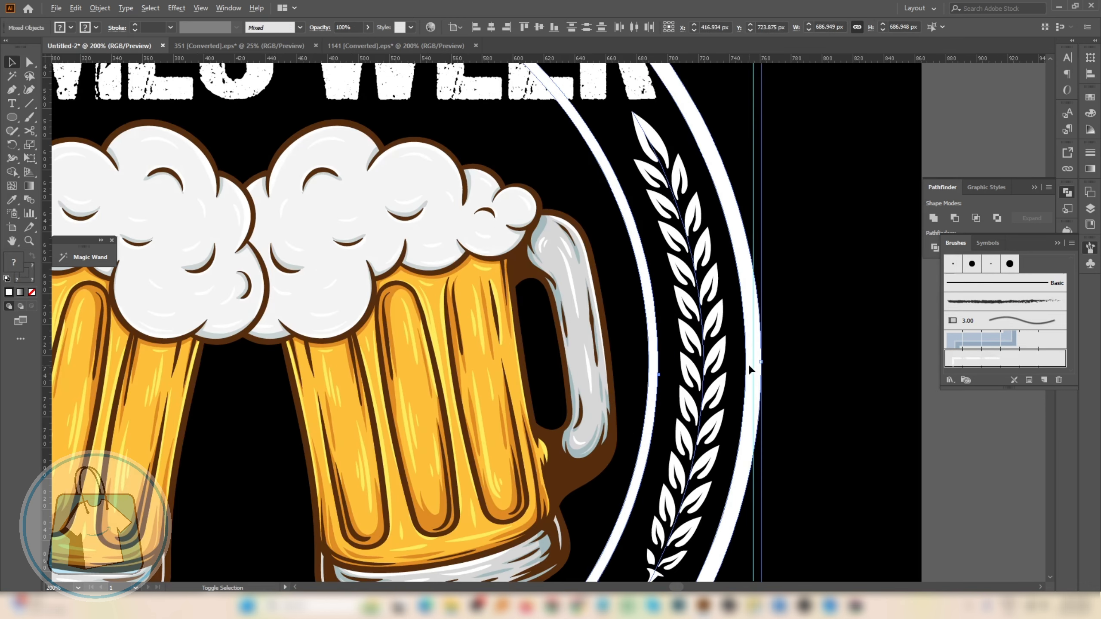
{"action": "left_click_drag", "start_coordinate": [759, 364], "coordinate": [754, 365]}
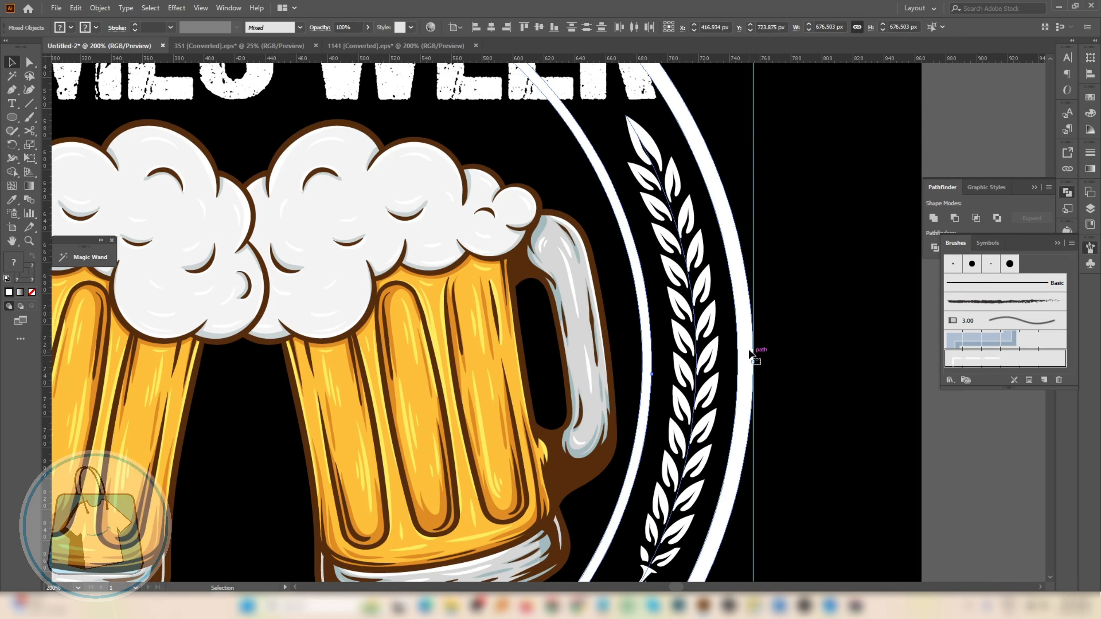
{"action": "scroll", "coordinate": [749, 352], "scroll_direction": "down", "scroll_amount": 2}
{"action": "left_click", "coordinate": [799, 374]}
{"action": "left_click", "coordinate": [732, 368]}
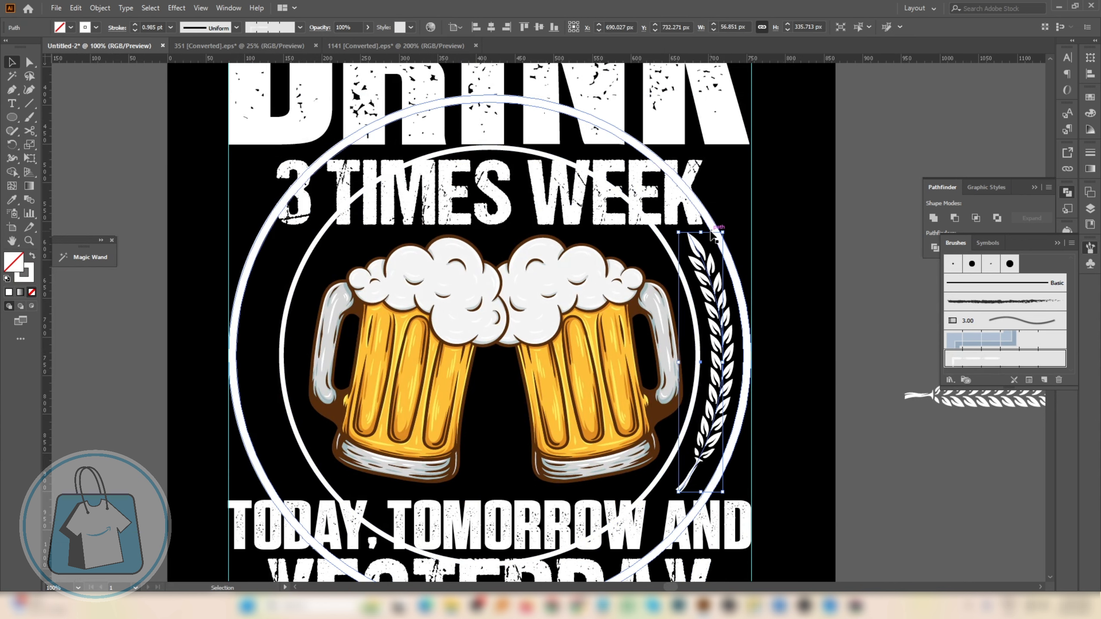
Erase the grouped rings where they cross the text above and below the mugs, leaving only side arcs.
{"action": "left_click", "coordinate": [715, 225]}
{"action": "scroll", "coordinate": [715, 226], "scroll_direction": "up", "scroll_amount": 2}
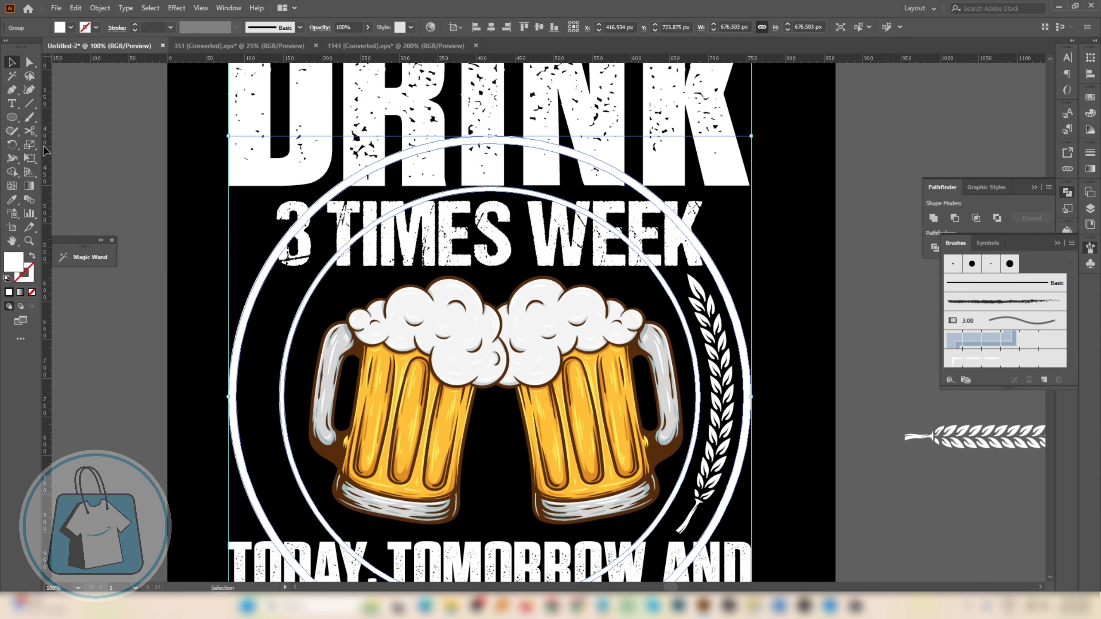
{"action": "left_click", "coordinate": [31, 136]}
{"action": "left_click", "coordinate": [92, 134]}
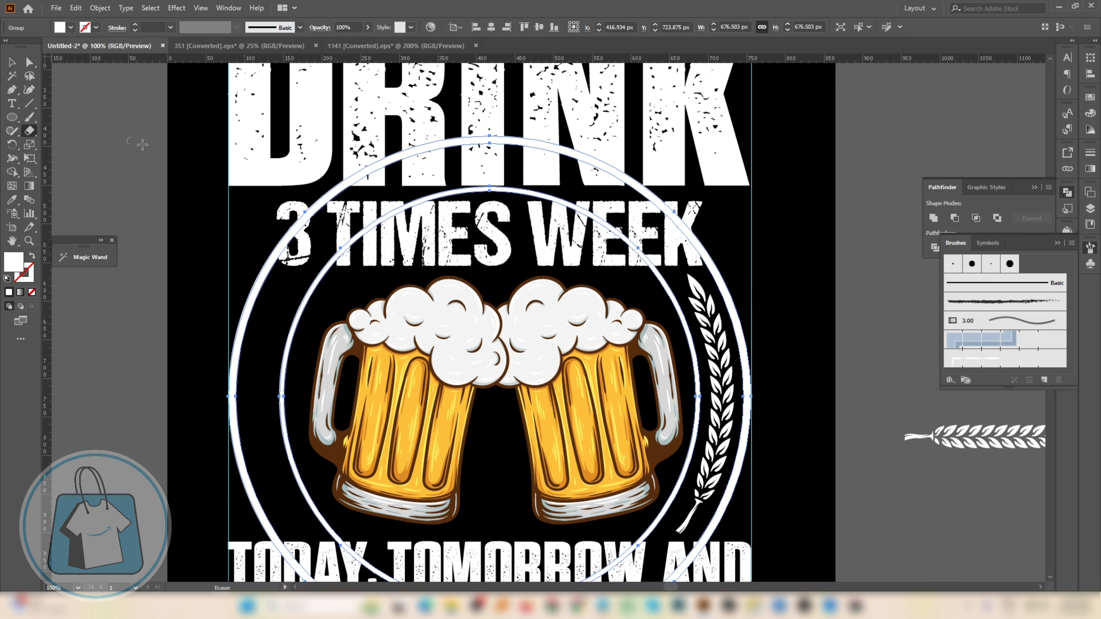
{"action": "scroll", "coordinate": [161, 117], "scroll_direction": "up", "scroll_amount": 2}
{"action": "mouse_move", "coordinate": [165, 105]}
{"action": "left_mouse_down"}
{"action": "mouse_move", "coordinate": [769, 254]}
{"action": "mouse_move", "coordinate": [837, 299]}
{"action": "left_mouse_up"}
{"action": "scroll", "coordinate": [719, 378], "scroll_direction": "down", "scroll_amount": 2}
{"action": "scroll", "coordinate": [719, 378], "scroll_direction": "up", "scroll_amount": 1}
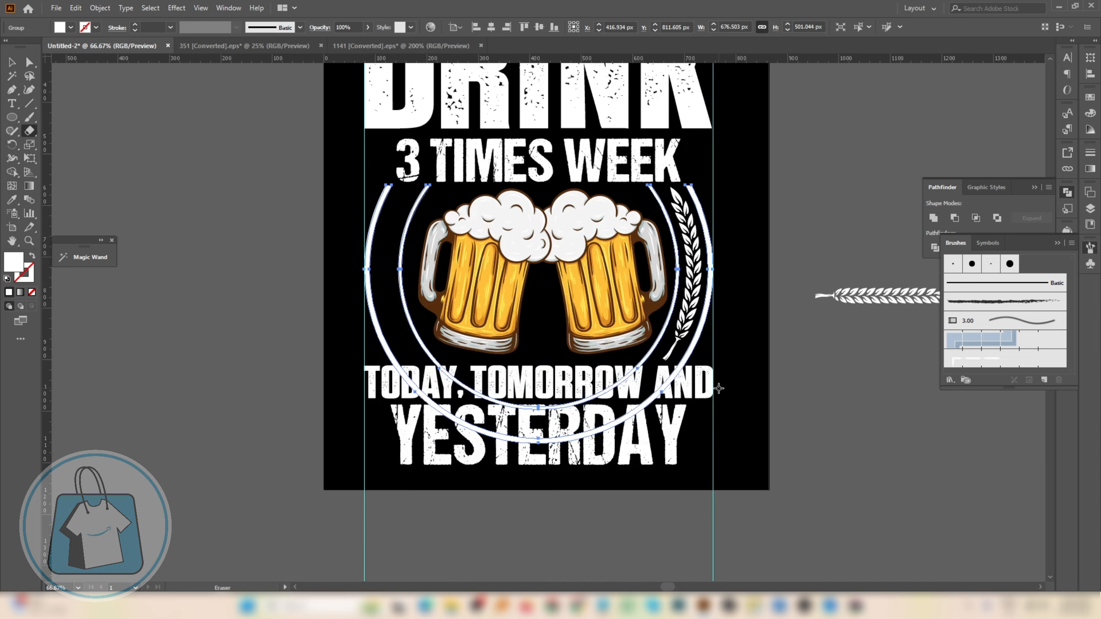
{"action": "mouse_move", "coordinate": [780, 475]}
{"action": "left_mouse_down"}
{"action": "mouse_move", "coordinate": [331, 379]}
{"action": "mouse_move", "coordinate": [323, 361]}
{"action": "left_mouse_up"}
{"action": "key", "text": "v"}
Nudge the I ONLY, DRINK and 3 TIMES WEEK lines up slightly, away from the mugs.
{"action": "scroll", "coordinate": [568, 262], "scroll_direction": "up", "scroll_amount": 4}
{"action": "left_click", "coordinate": [568, 262]}
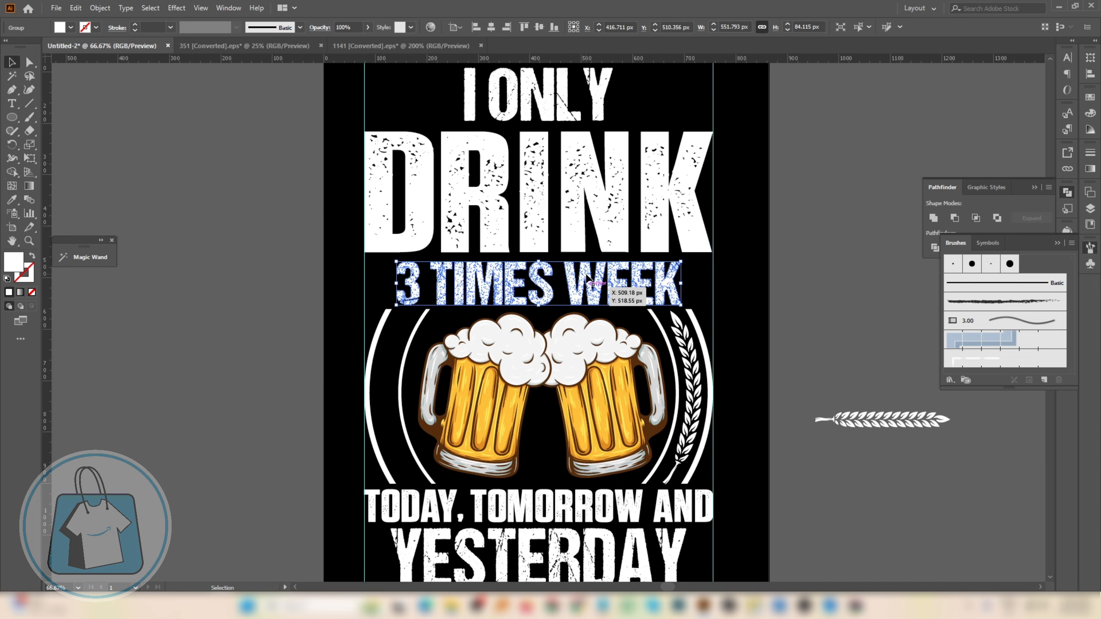
{"action": "left_click_drag", "start_coordinate": [433, 109], "coordinate": [589, 273]}
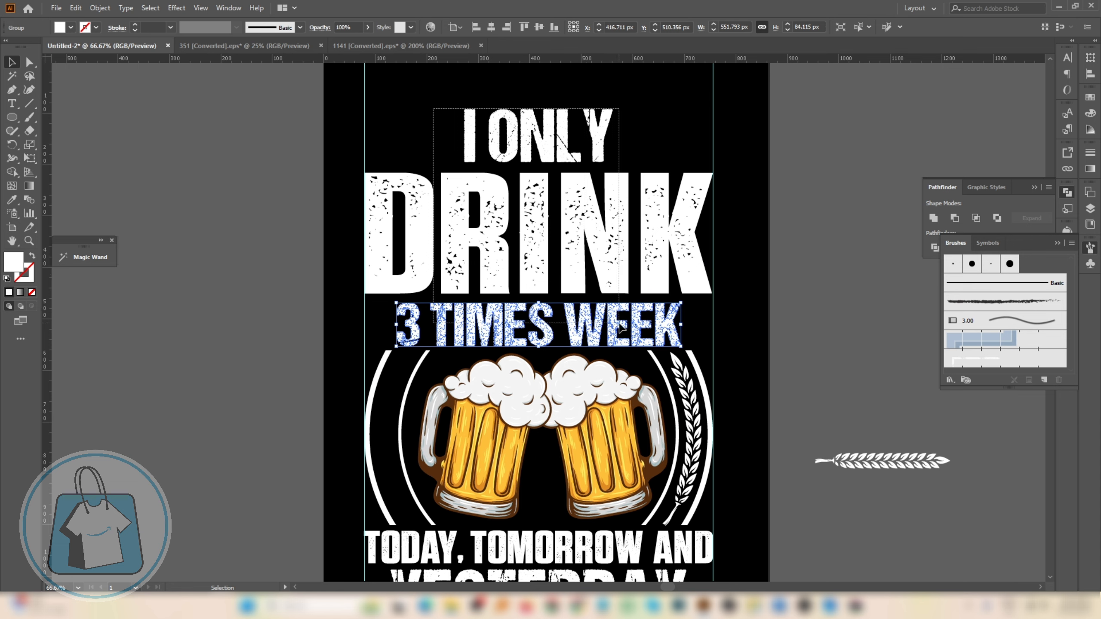
{"action": "left_click_drag", "start_coordinate": [619, 323], "coordinate": [632, 325]}
{"action": "key", "text": "Up"}
{"action": "key", "text": "Up"}
{"action": "key", "text": "Up"}
{"action": "key", "text": "Up"}
{"action": "key", "text": "Up"}
{"action": "key", "text": "Up"}
Nudge the TODAY, TOMORROW AND and YESTERDAY lines down slightly, away from the arcs.
{"action": "scroll", "coordinate": [632, 325], "scroll_direction": "down", "scroll_amount": 3}
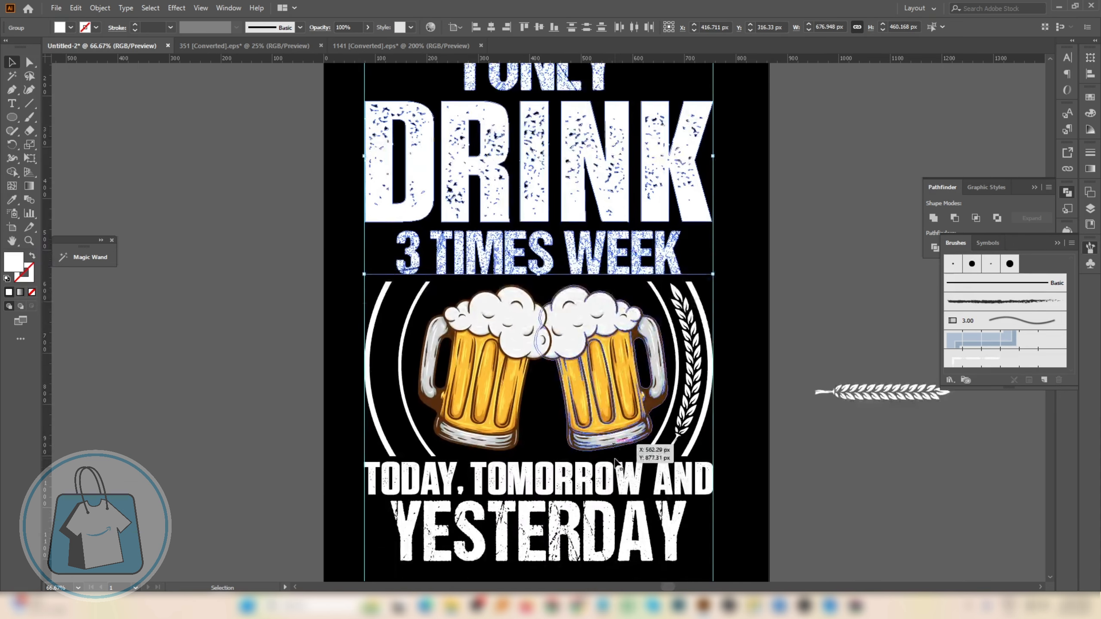
{"action": "scroll", "coordinate": [616, 462], "scroll_direction": "down", "scroll_amount": 1}
{"action": "left_click", "coordinate": [607, 454]}
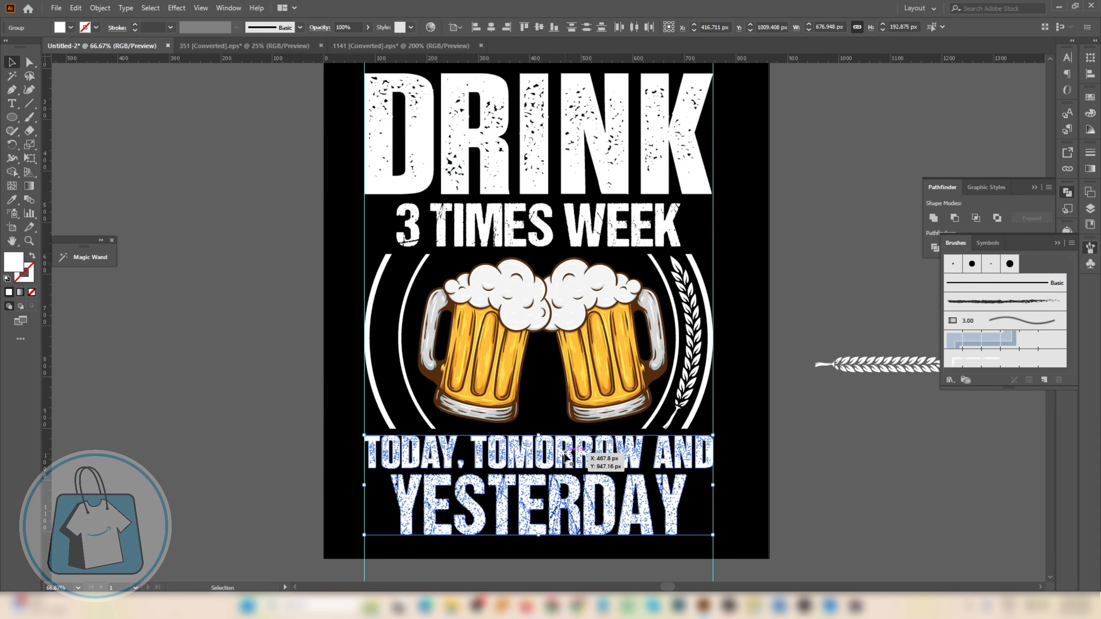
{"action": "left_click", "coordinate": [599, 356]}
Expand the wheat branch's appearance and place a mirrored copy between the arcs left of the mugs.
{"action": "scroll", "coordinate": [691, 344], "scroll_direction": "up", "scroll_amount": 1}
{"action": "left_click", "coordinate": [693, 347]}
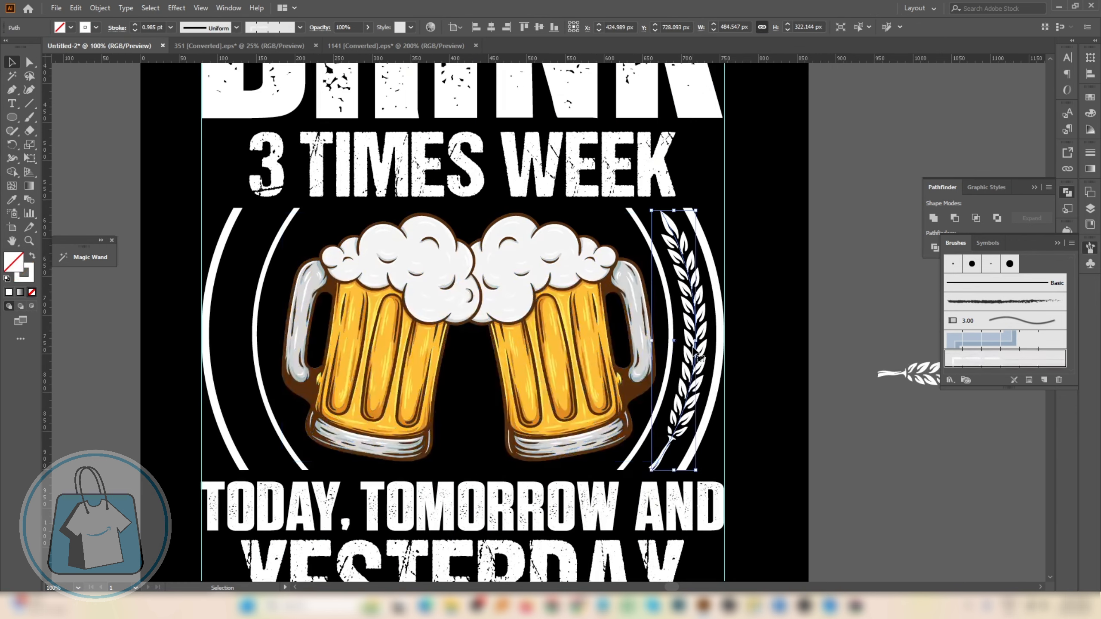
{"action": "left_click", "coordinate": [100, 8]}
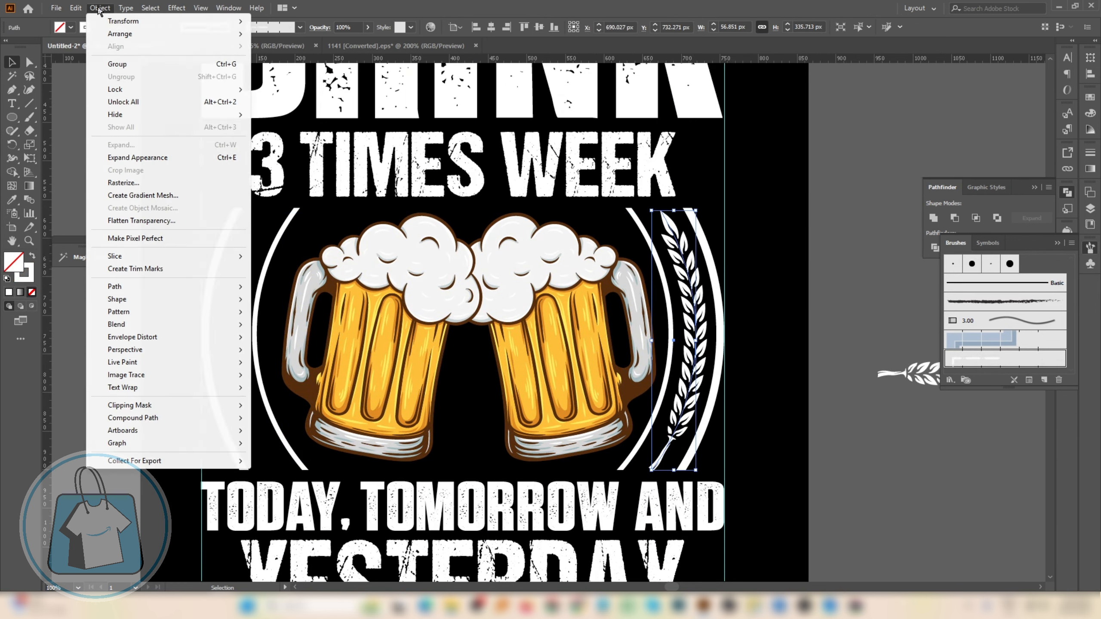
{"action": "left_click", "coordinate": [165, 158]}
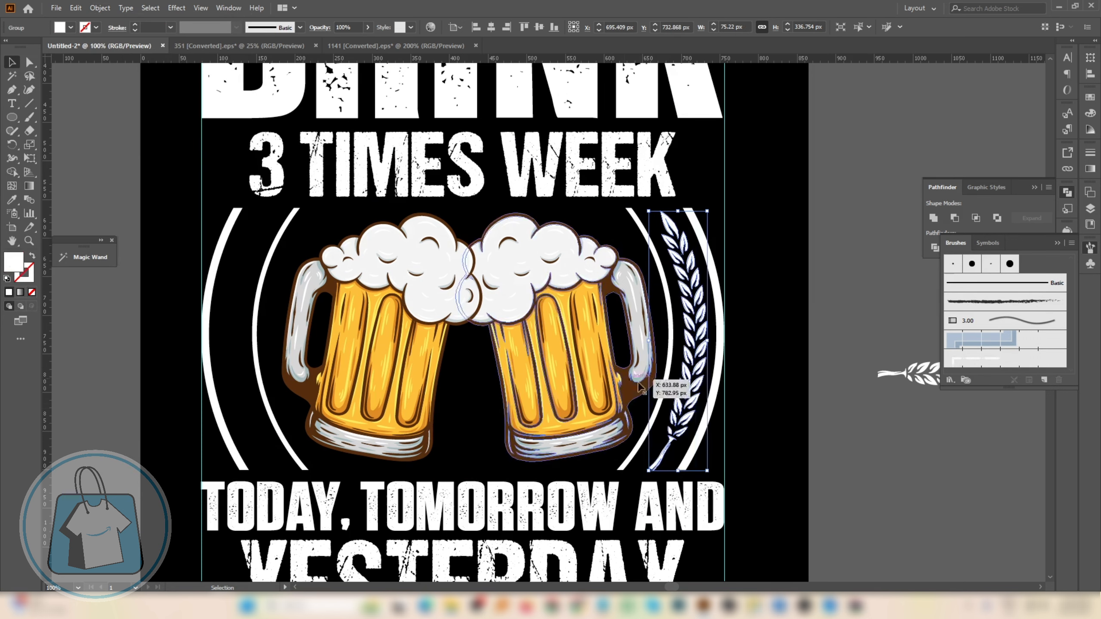
{"action": "right_click", "coordinate": [692, 191]}
{"action": "mouse_move", "coordinate": [752, 323]}
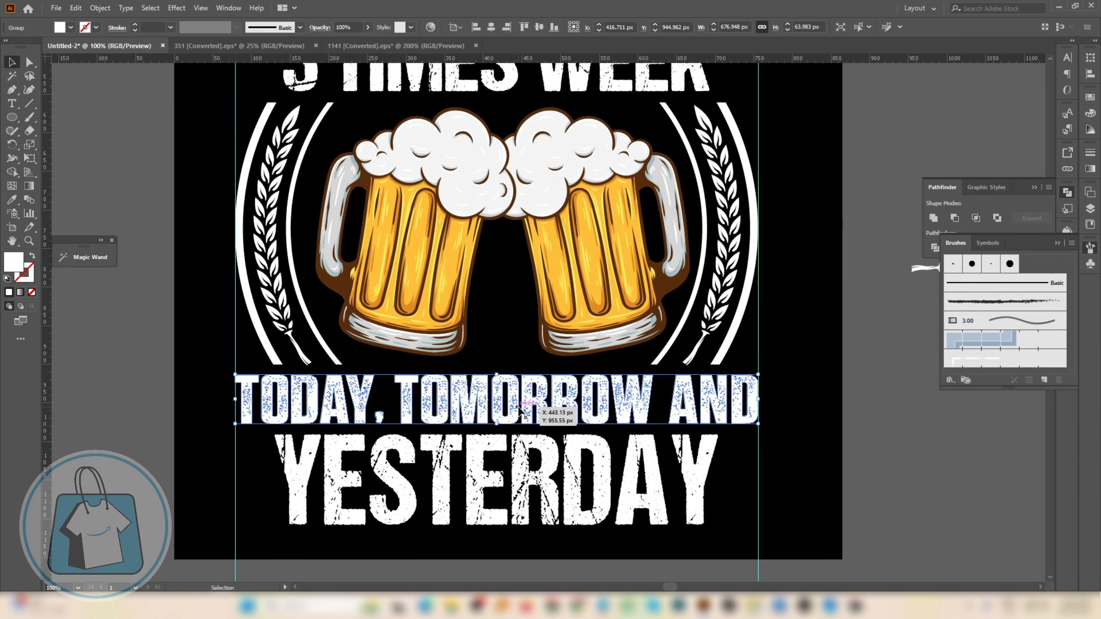
Scale YESTERDAY down to about 457 px wide and move it up close beneath TODAY, TOMORROW AND.
{"action": "left_click", "coordinate": [563, 473]}
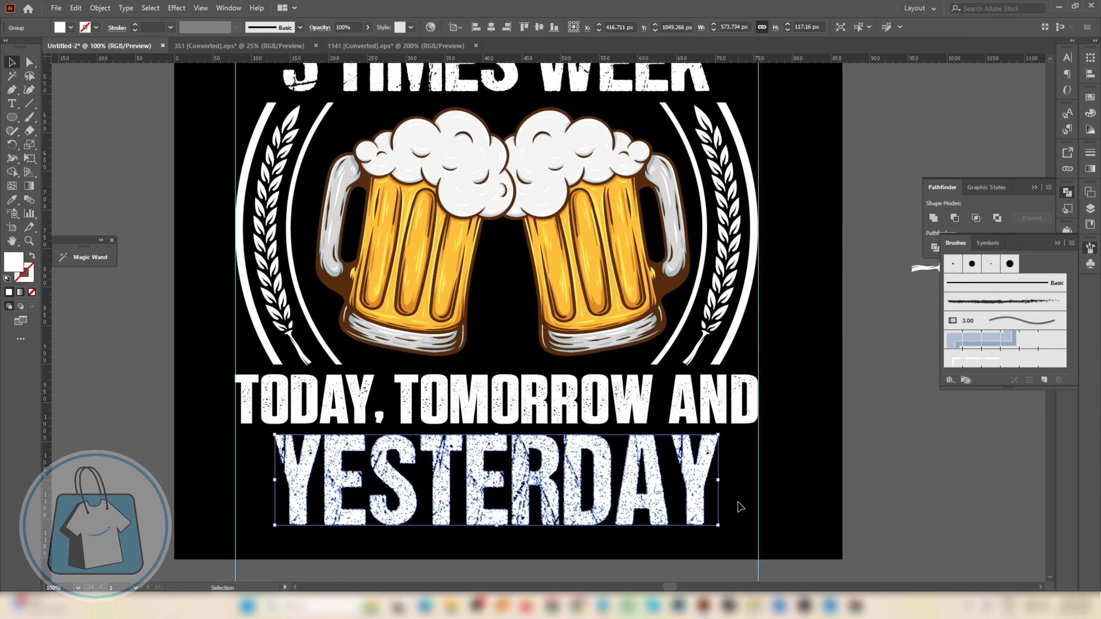
{"action": "left_click_drag", "start_coordinate": [717, 481], "coordinate": [662, 479]}
{"action": "key", "text": "ctrl+plus"}
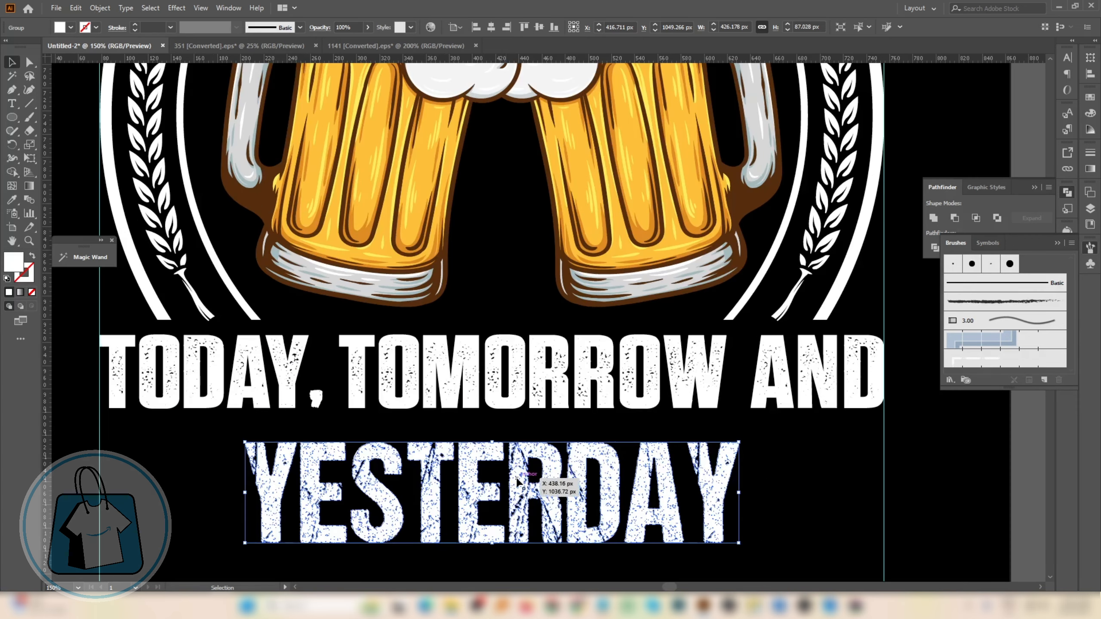
{"action": "left_click_drag", "start_coordinate": [521, 467], "coordinate": [491, 497]}
{"action": "scroll", "coordinate": [520, 477], "scroll_direction": "down", "scroll_amount": 2}
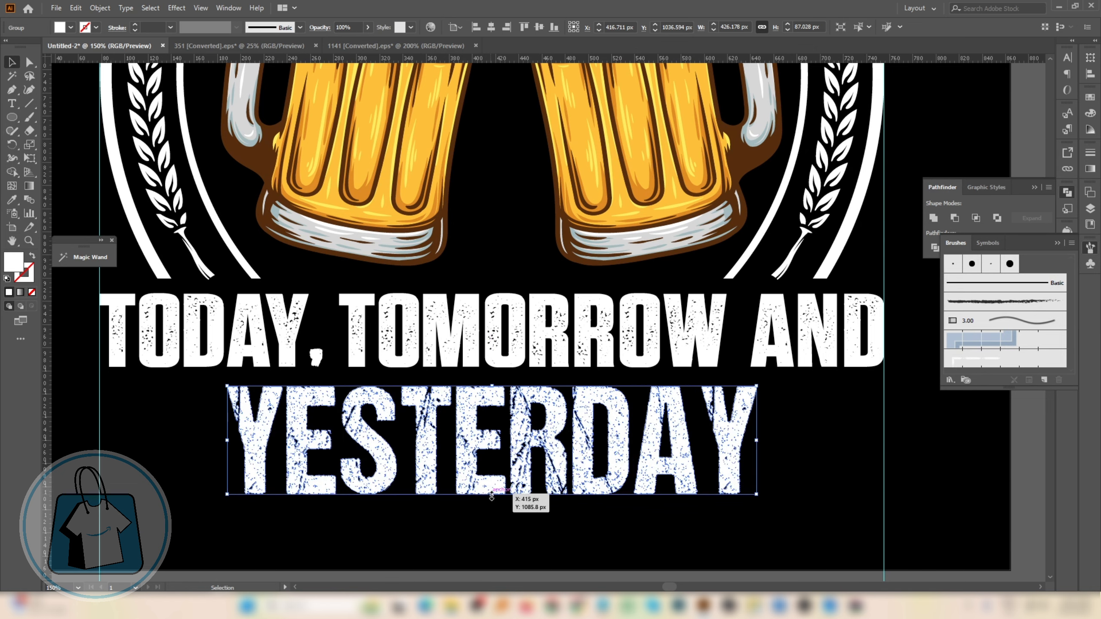
{"action": "key", "text": "Up"}
{"action": "key", "text": "Up"}
{"action": "key", "text": "Up"}
{"action": "key", "text": "Up"}
{"action": "scroll", "coordinate": [508, 482], "scroll_direction": "down", "scroll_amount": 3}
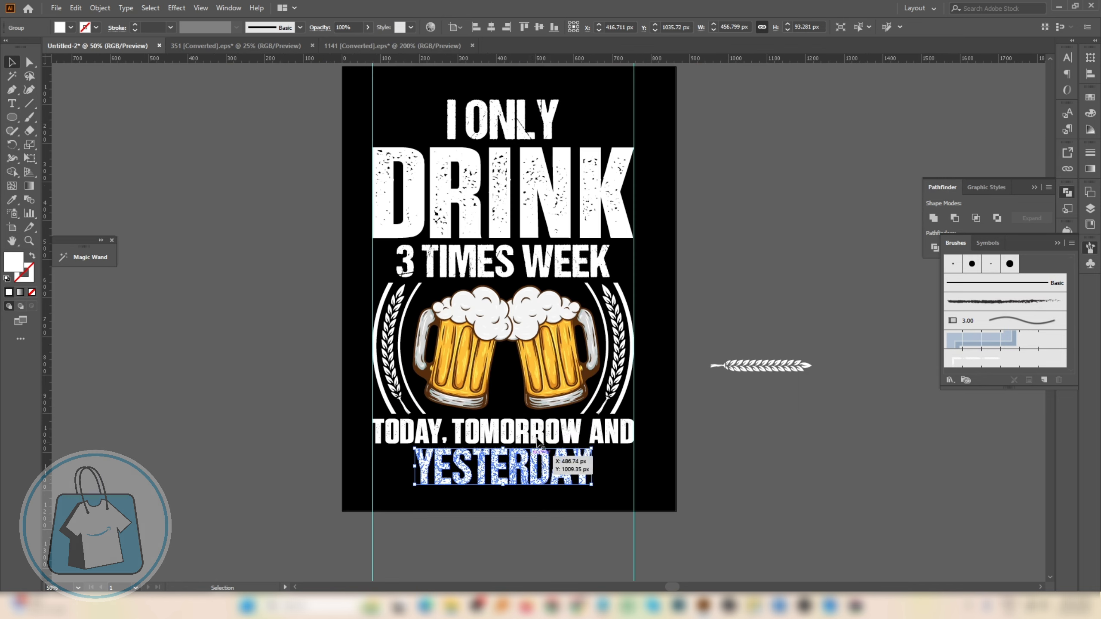
Scale 3 TIMES WEEK down to about 524 px wide, keeping it centred between DRINK and the mugs.
{"action": "scroll", "coordinate": [539, 433], "scroll_direction": "up", "scroll_amount": 3}
{"action": "left_click", "coordinate": [546, 331]}
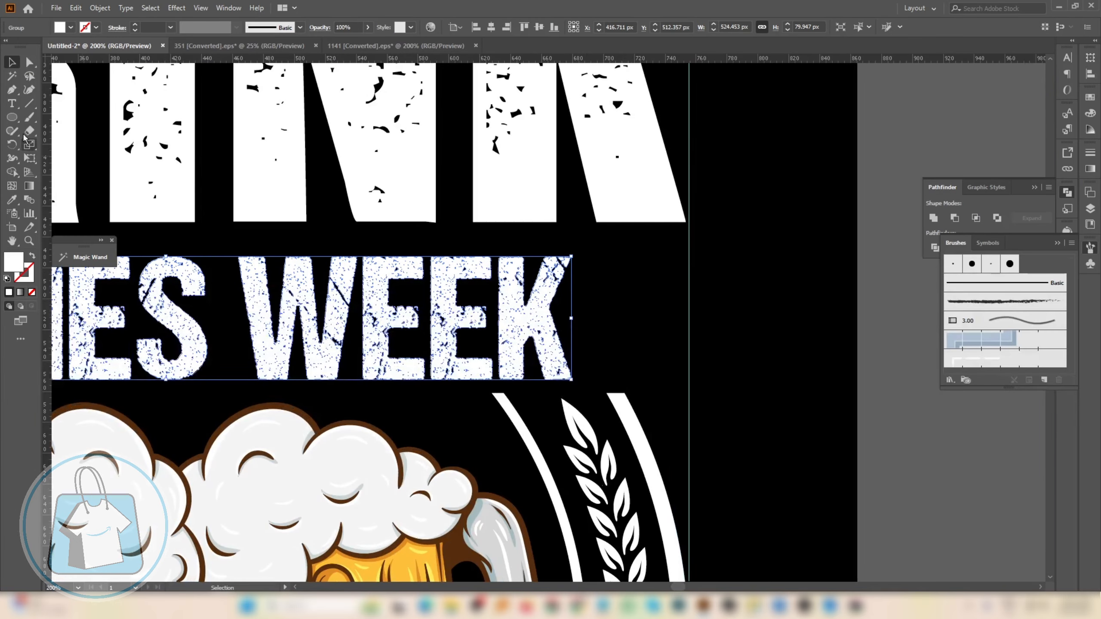
Draw a white rectangle about 66 by 75 px beside the K of WEEK, extending to the right-hand guide.
{"action": "left_click", "coordinate": [11, 117]}
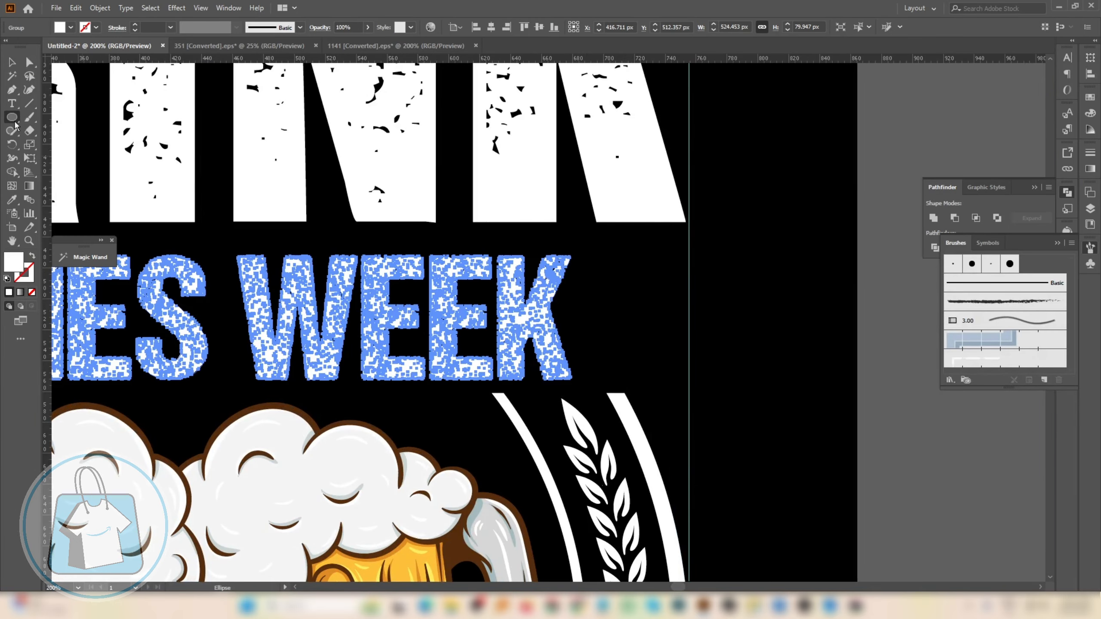
{"action": "left_click", "coordinate": [68, 117]}
{"action": "scroll", "coordinate": [603, 314], "scroll_direction": "up", "scroll_amount": 2}
{"action": "left_click_drag", "start_coordinate": [574, 198], "coordinate": [602, 430]}
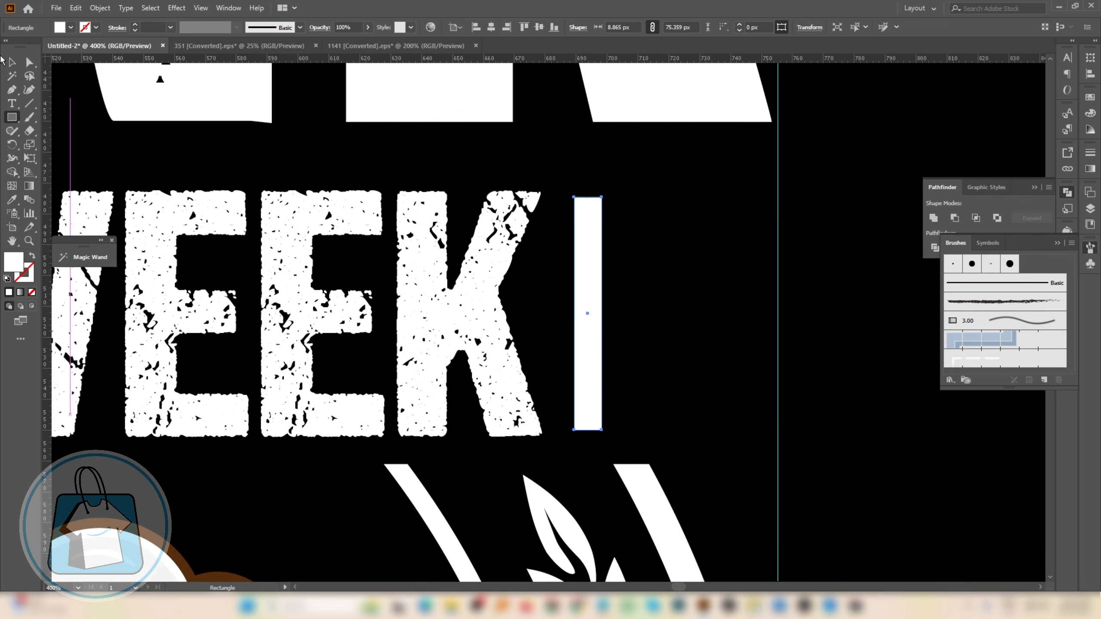
{"action": "left_click", "coordinate": [17, 64]}
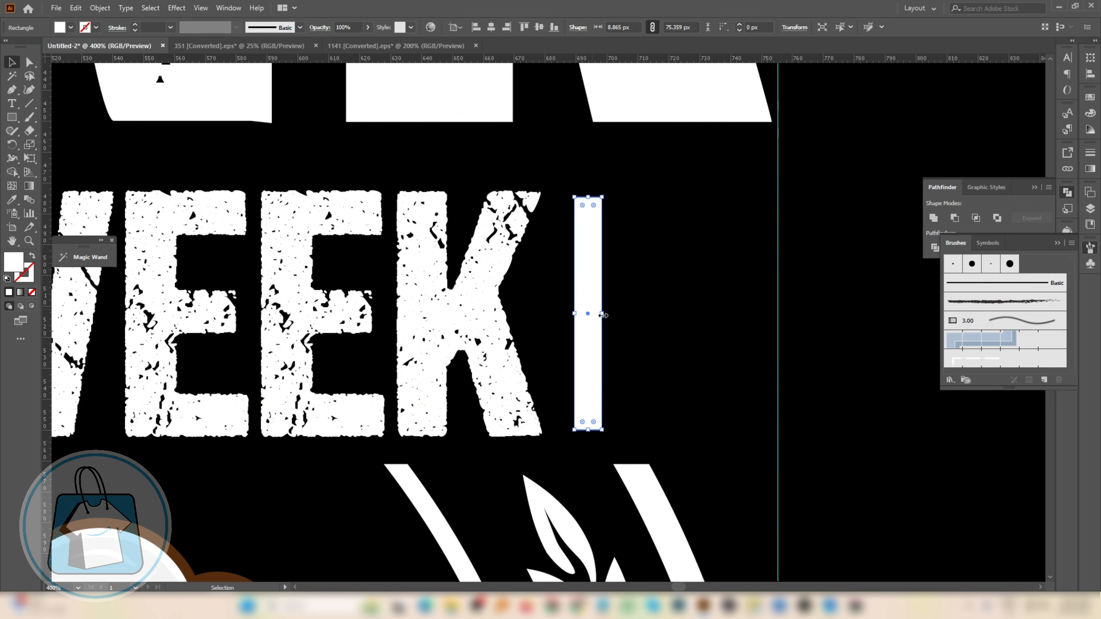
{"action": "left_click_drag", "start_coordinate": [604, 315], "coordinate": [778, 314]}
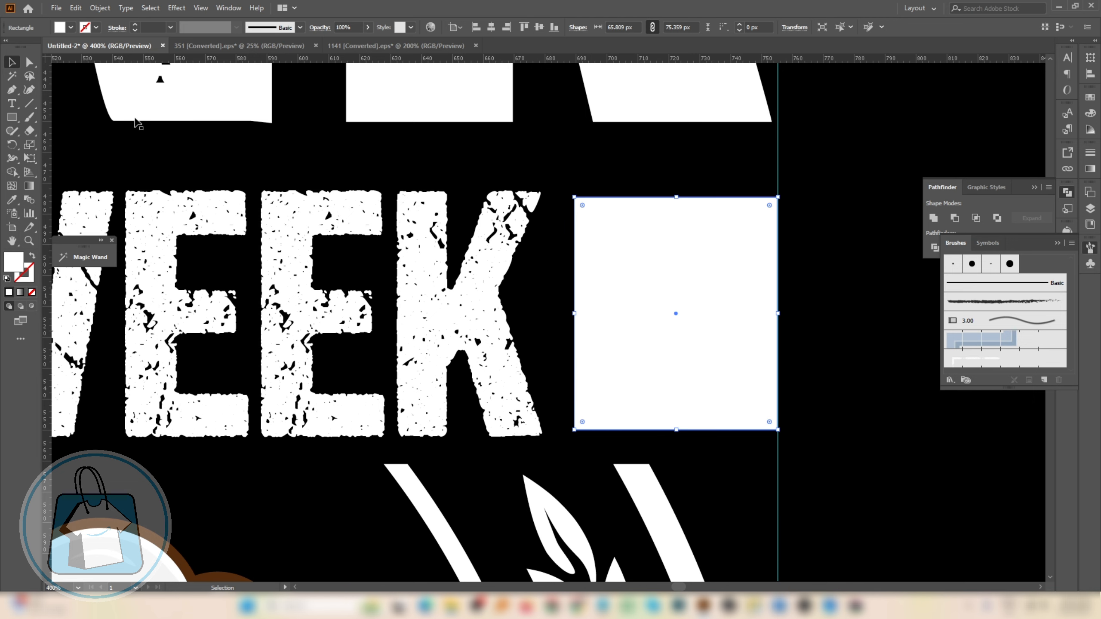
Notch the rectangle's outer edge by pulling a new midpoint anchor about 14 px inward, and reduce its height to about 70 px.
{"action": "left_click", "coordinate": [15, 92]}
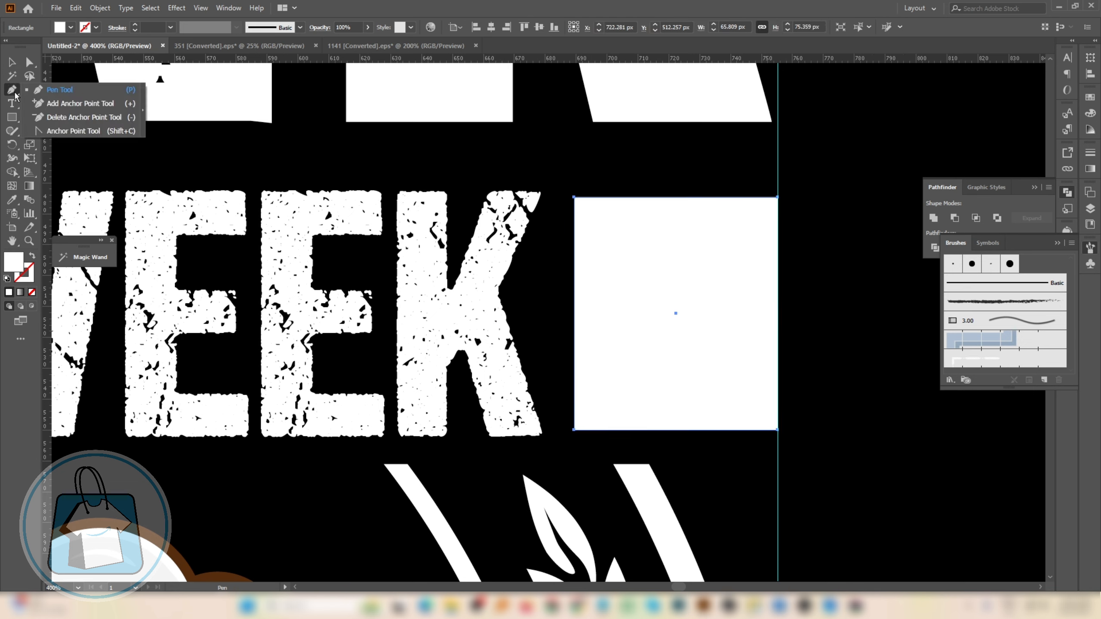
{"action": "left_click", "coordinate": [65, 104]}
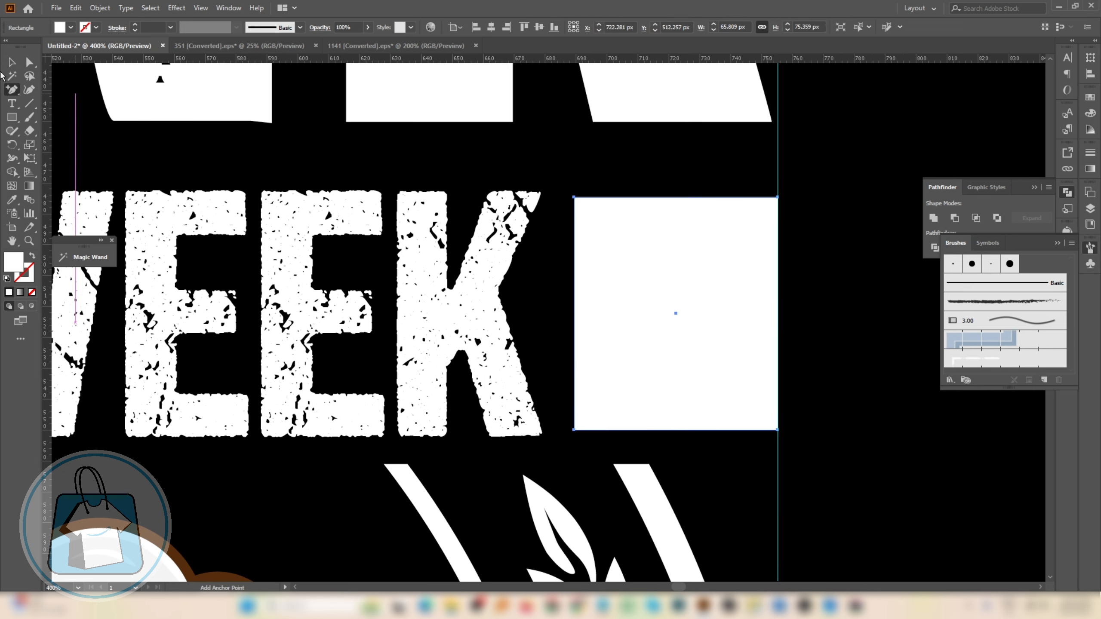
{"action": "left_click", "coordinate": [777, 314]}
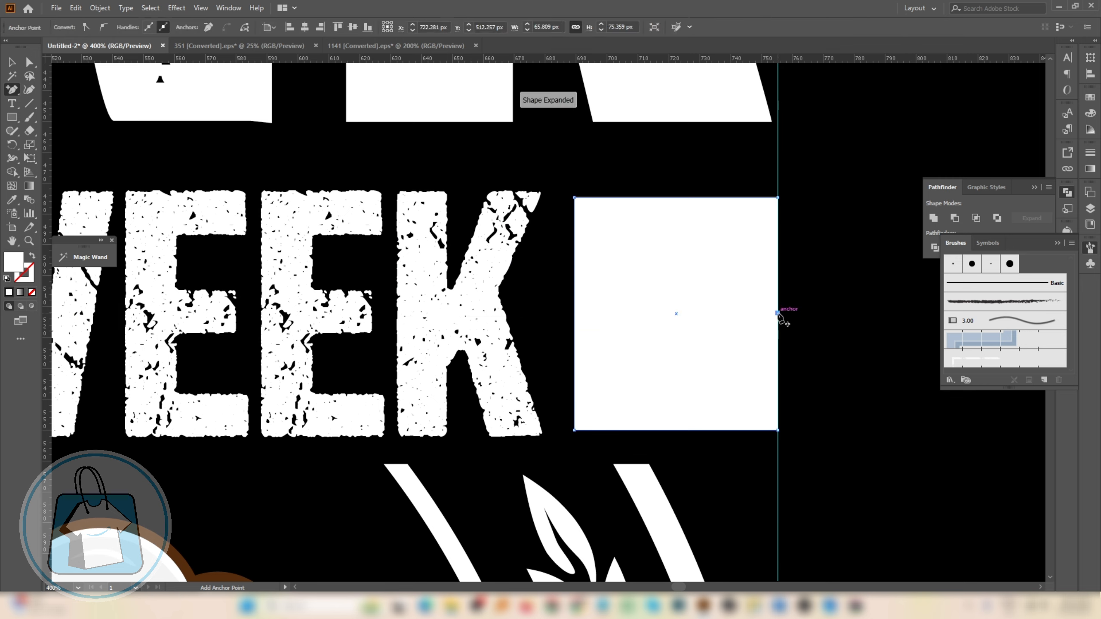
{"action": "left_click", "coordinate": [29, 63]}
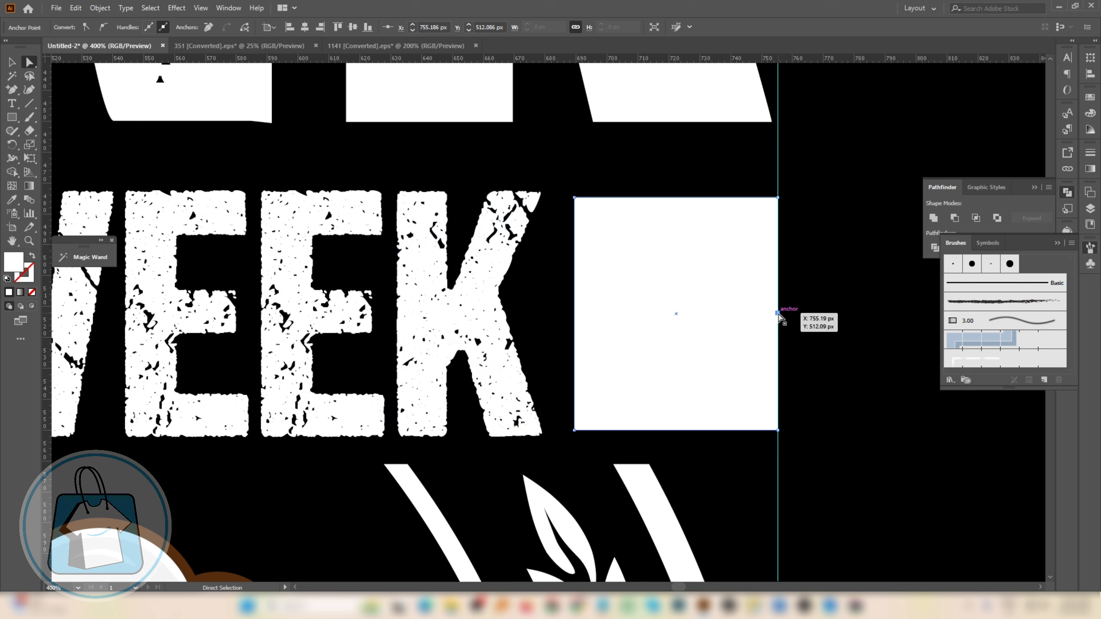
{"action": "left_click_drag", "start_coordinate": [777, 314], "coordinate": [735, 316]}
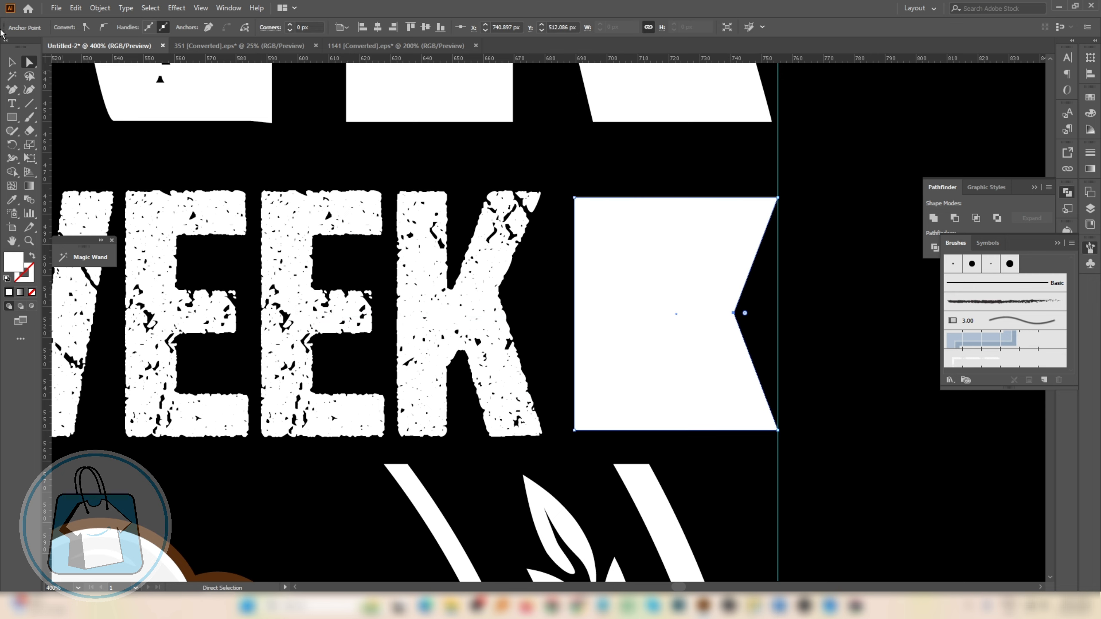
{"action": "left_click", "coordinate": [10, 64]}
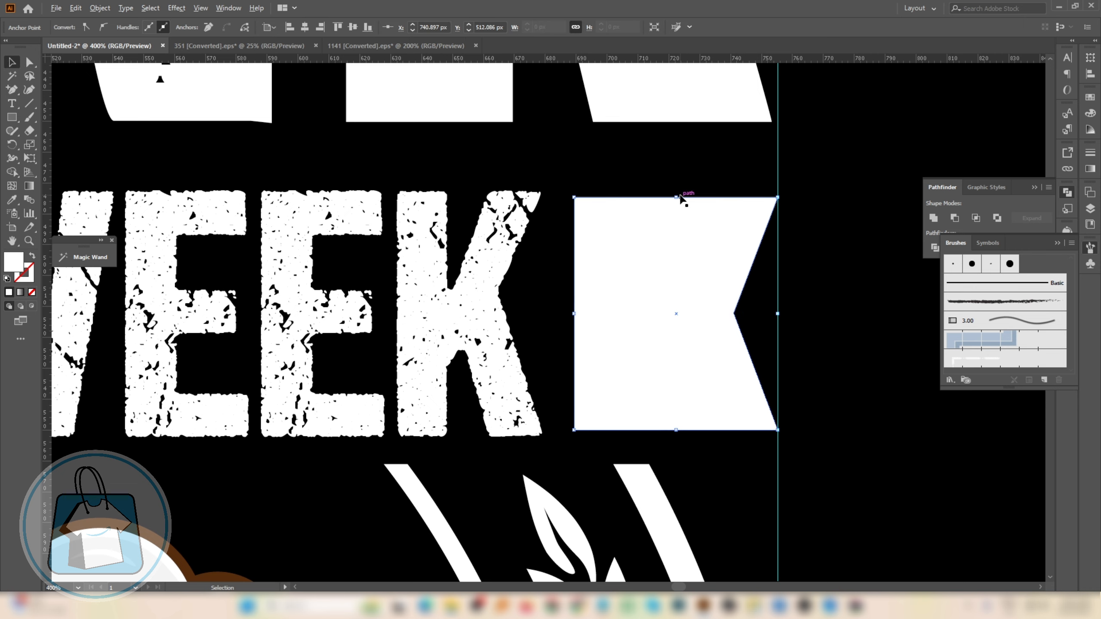
{"action": "left_click_drag", "start_coordinate": [679, 196], "coordinate": [679, 205]}
Reflect the notched shape horizontally as a copy and place it beside the 3, against the left-hand guide.
{"action": "scroll", "coordinate": [772, 274], "scroll_direction": "down", "scroll_amount": 4}
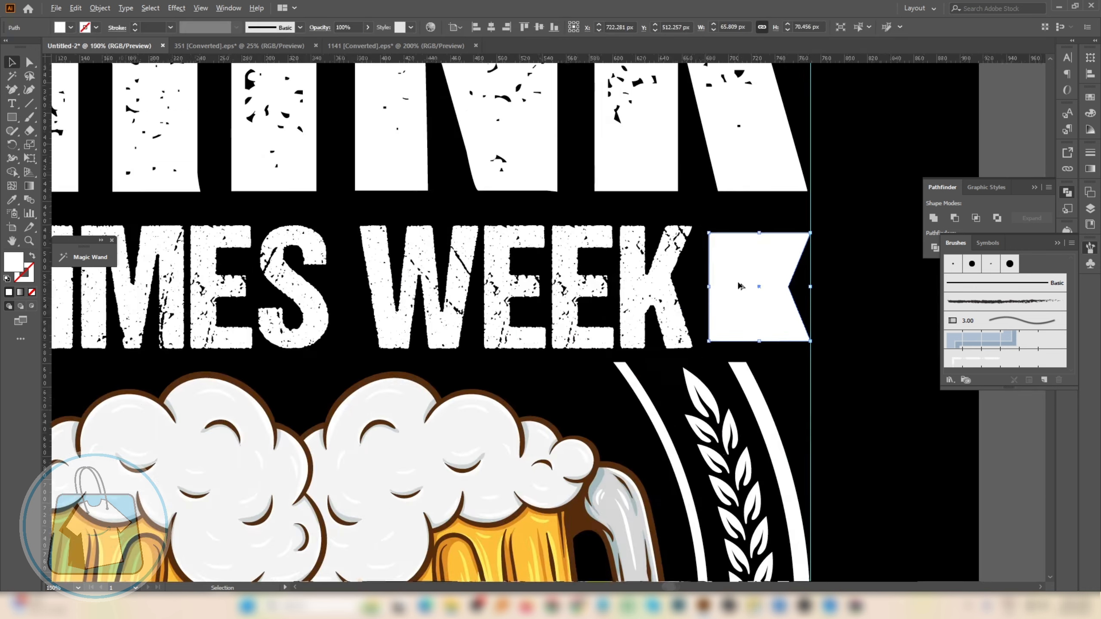
{"action": "right_click", "coordinate": [738, 282]}
{"action": "mouse_move", "coordinate": [776, 468]}
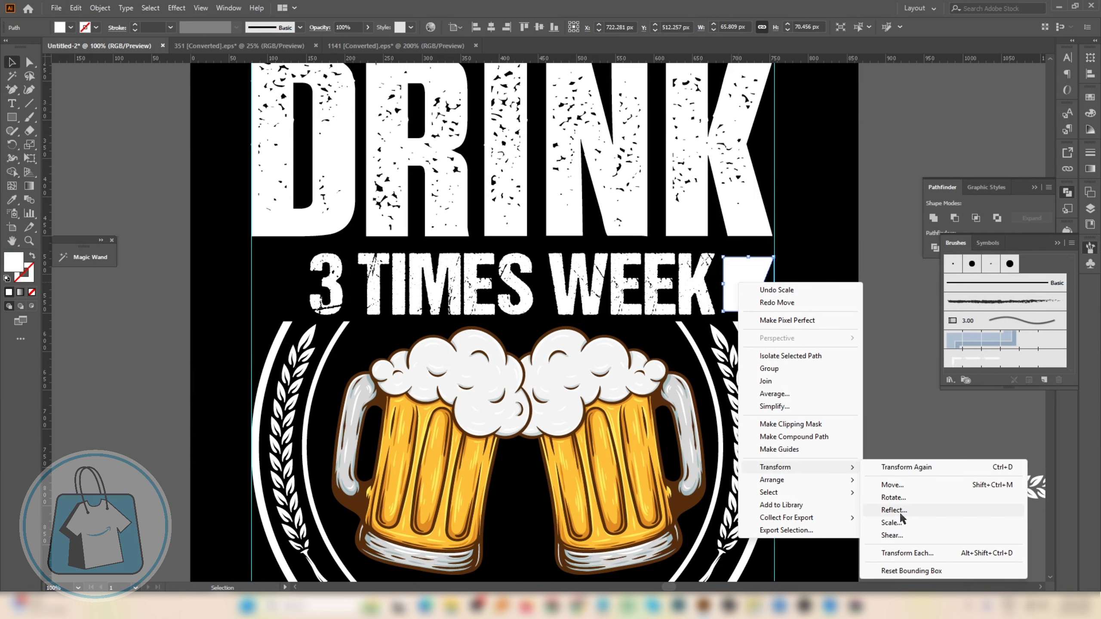
{"action": "left_click", "coordinate": [894, 511]}
{"action": "key", "text": "Return"}
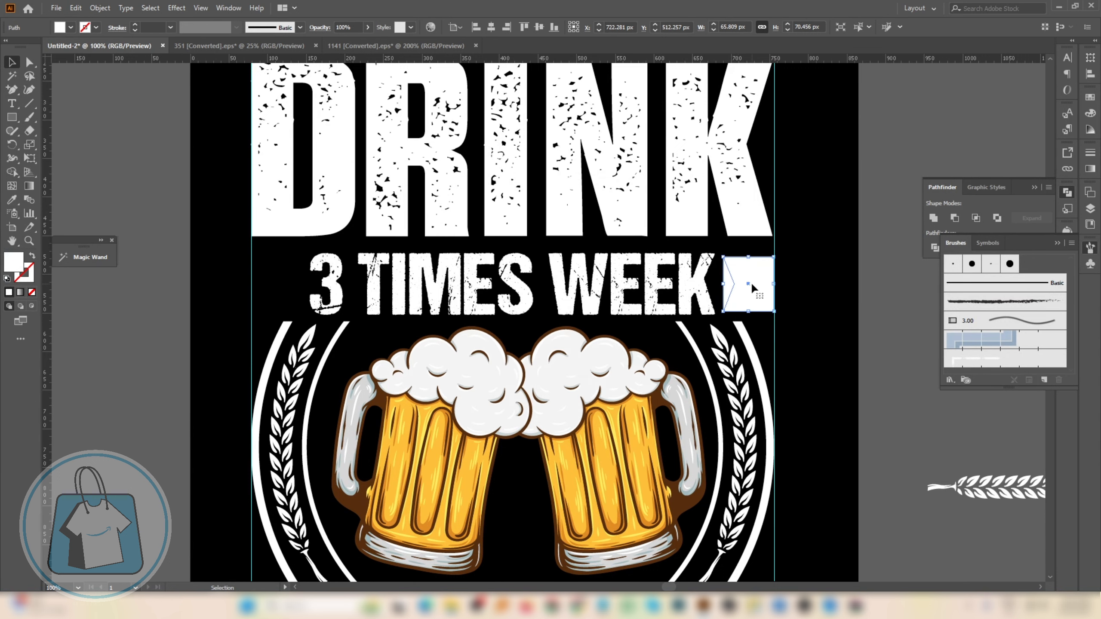
{"action": "left_click_drag", "start_coordinate": [751, 282], "coordinate": [279, 284]}
Align 3 TIMES WEEK and its two notched shapes relative to the selection instead of the artboard, and group them.
{"action": "scroll", "coordinate": [501, 347], "scroll_direction": "down", "scroll_amount": 2}
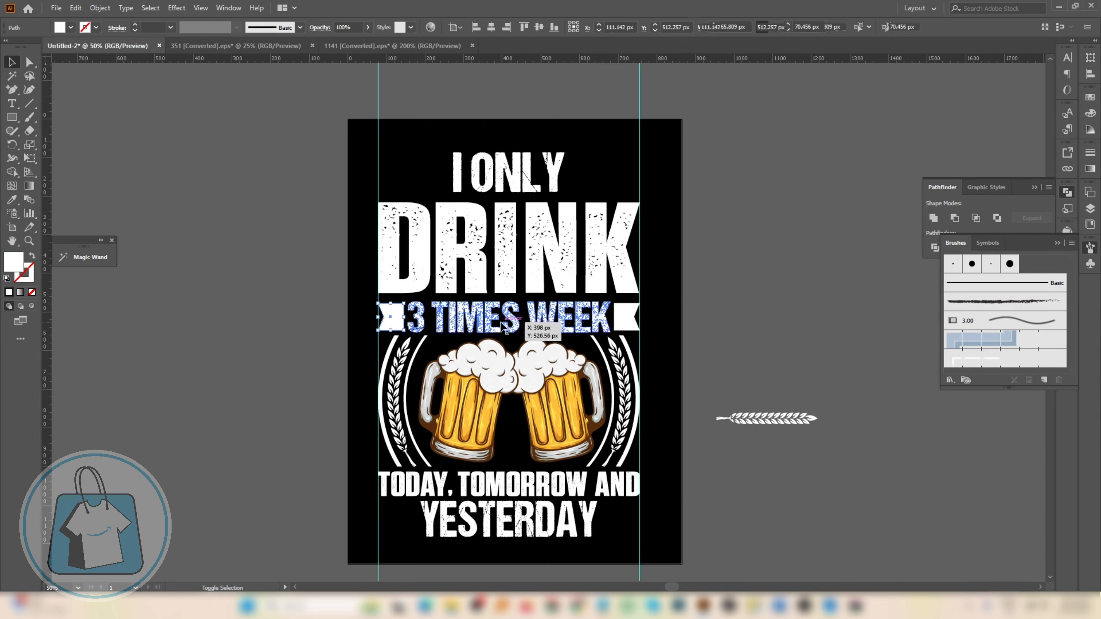
{"action": "left_click", "coordinate": [497, 322], "text": "shift"}
{"action": "scroll", "coordinate": [497, 321], "scroll_direction": "up", "scroll_amount": 1}
{"action": "left_click", "coordinate": [661, 315], "text": "shift"}
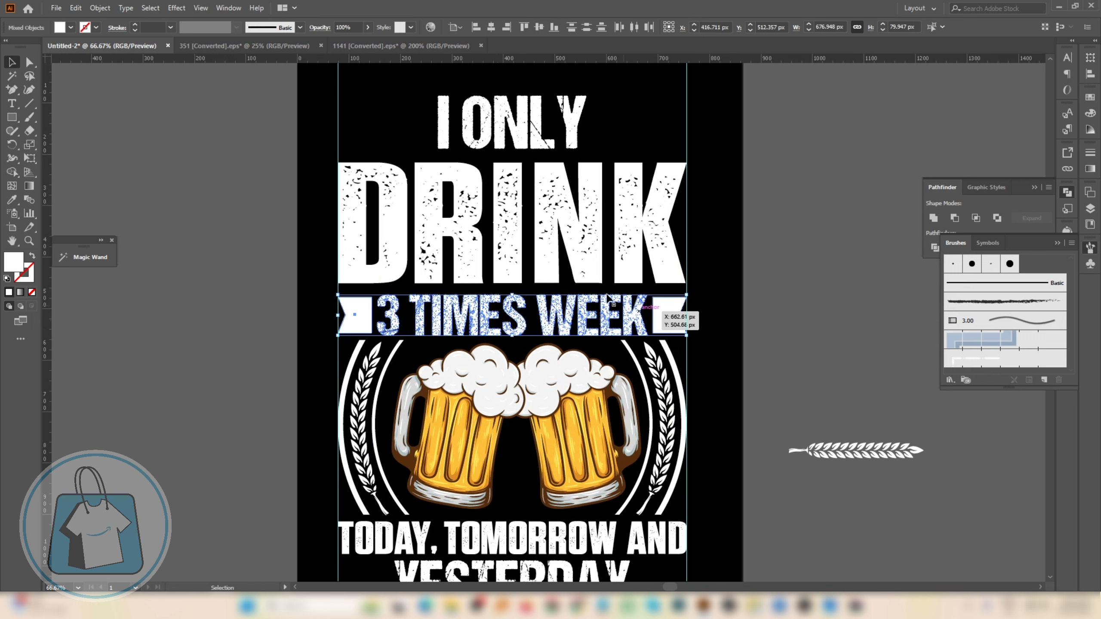
{"action": "left_click", "coordinate": [636, 30]}
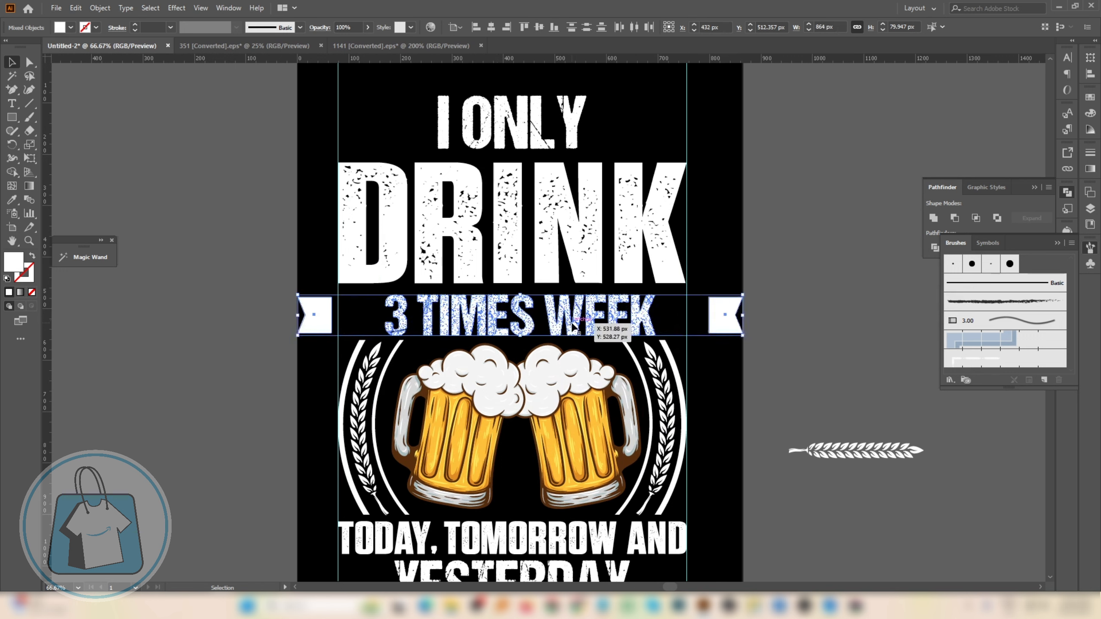
{"action": "key", "text": "ctrl+z"}
{"action": "left_click", "coordinate": [457, 29]}
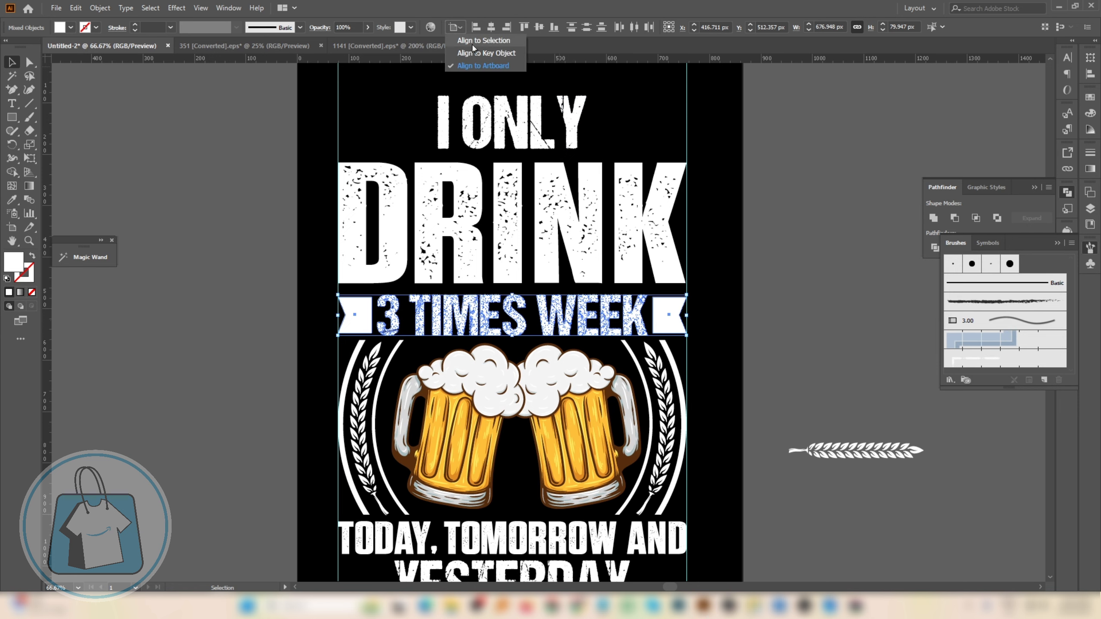
{"action": "left_click", "coordinate": [479, 40]}
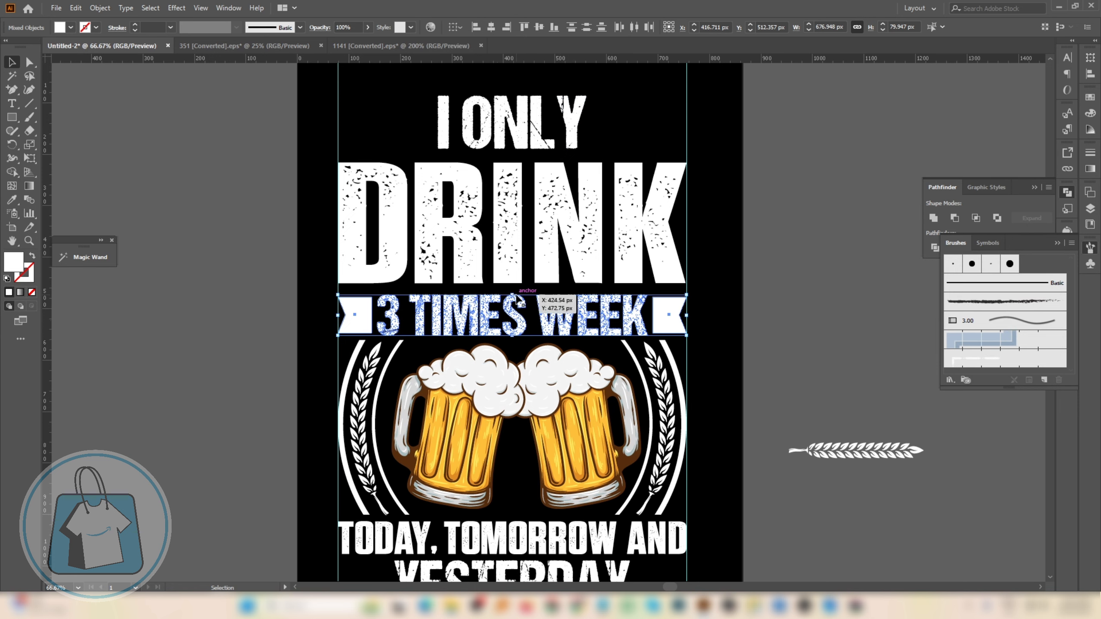
{"action": "key", "text": "ctrl+equal"}
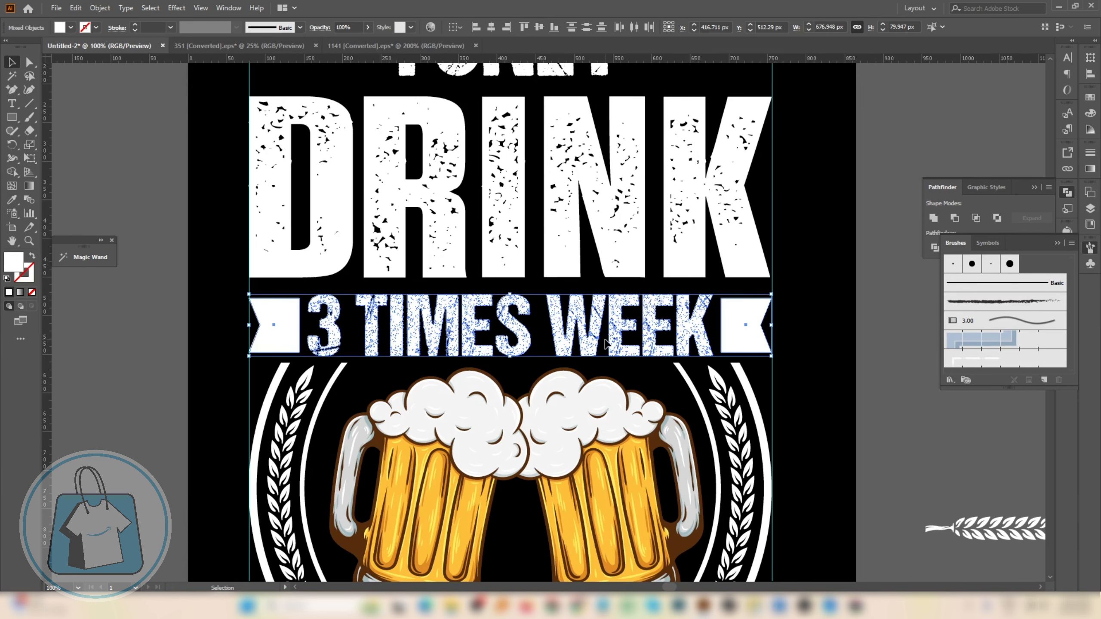
{"action": "key", "text": "ctrl+g"}
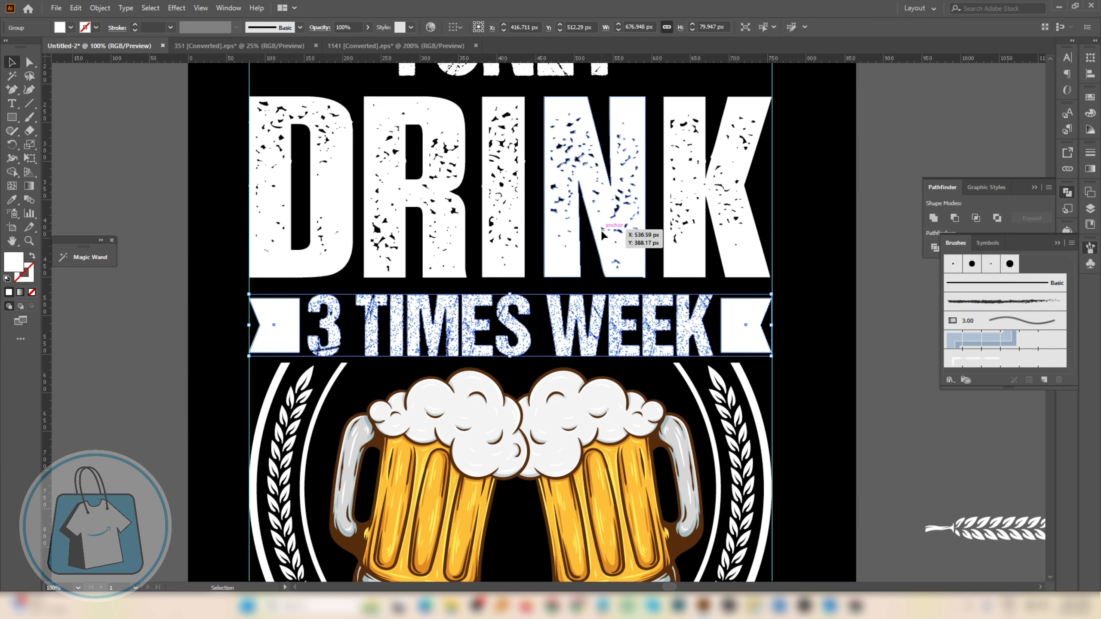
Scale YESTERDAY up to about 489 px wide and 100 px high beneath TODAY, TOMORROW AND.
{"action": "left_click", "coordinate": [635, 233]}
{"action": "scroll", "coordinate": [596, 237], "scroll_direction": "down", "scroll_amount": 2}
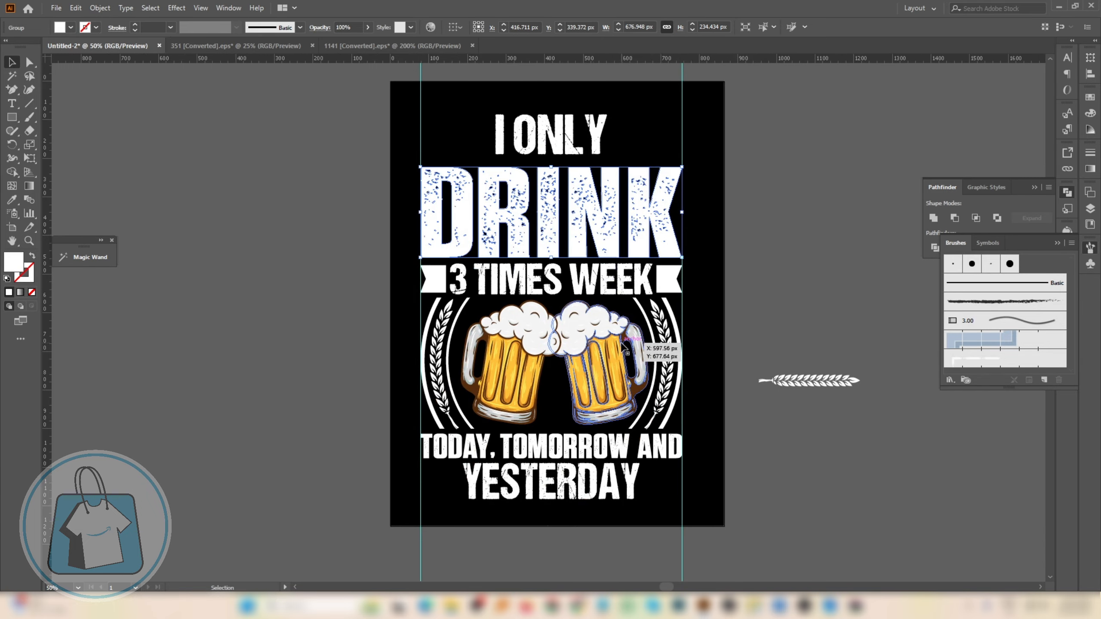
{"action": "left_click", "coordinate": [613, 292]}
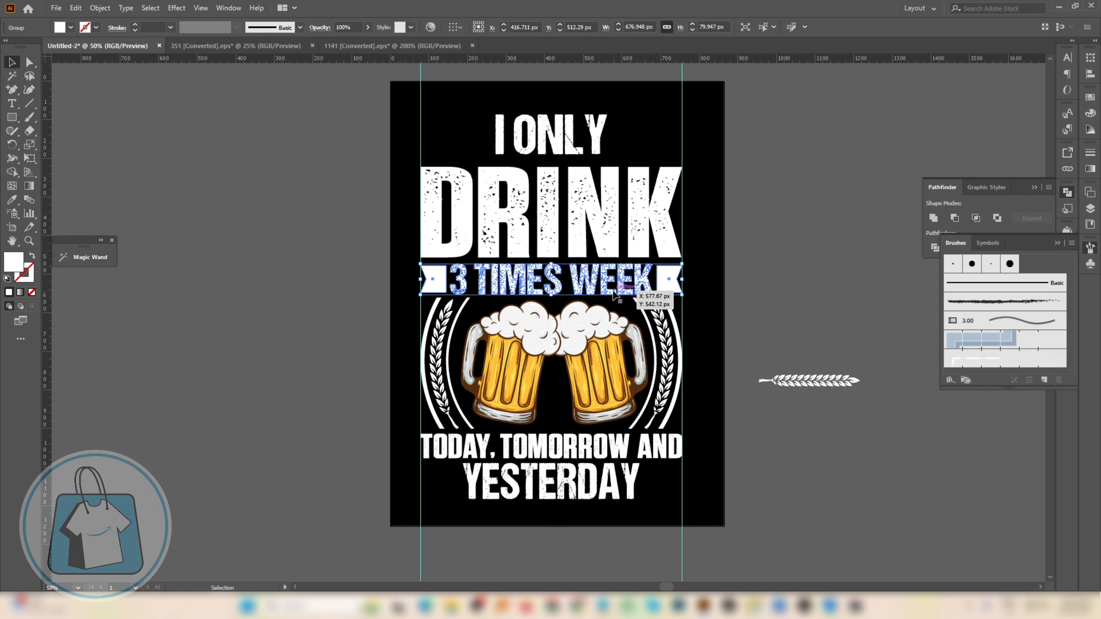
{"action": "scroll", "coordinate": [635, 495], "scroll_direction": "up", "scroll_amount": 1}
{"action": "left_click", "coordinate": [538, 503]}
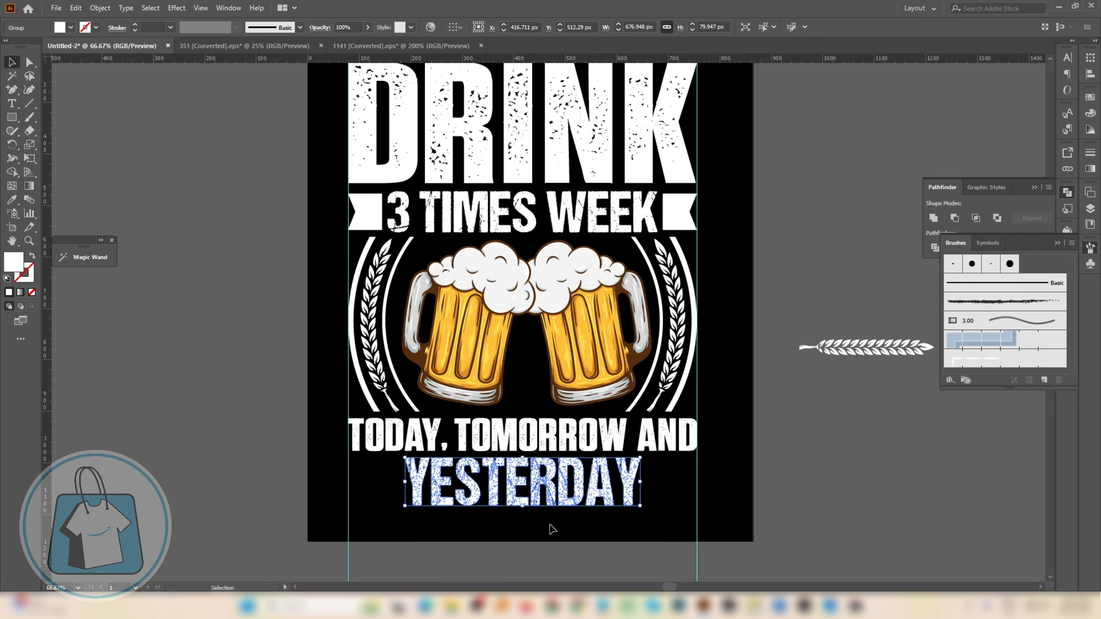
{"action": "scroll", "coordinate": [536, 509], "scroll_direction": "up", "scroll_amount": 2}
{"action": "left_click_drag", "start_coordinate": [489, 481], "coordinate": [491, 492]}
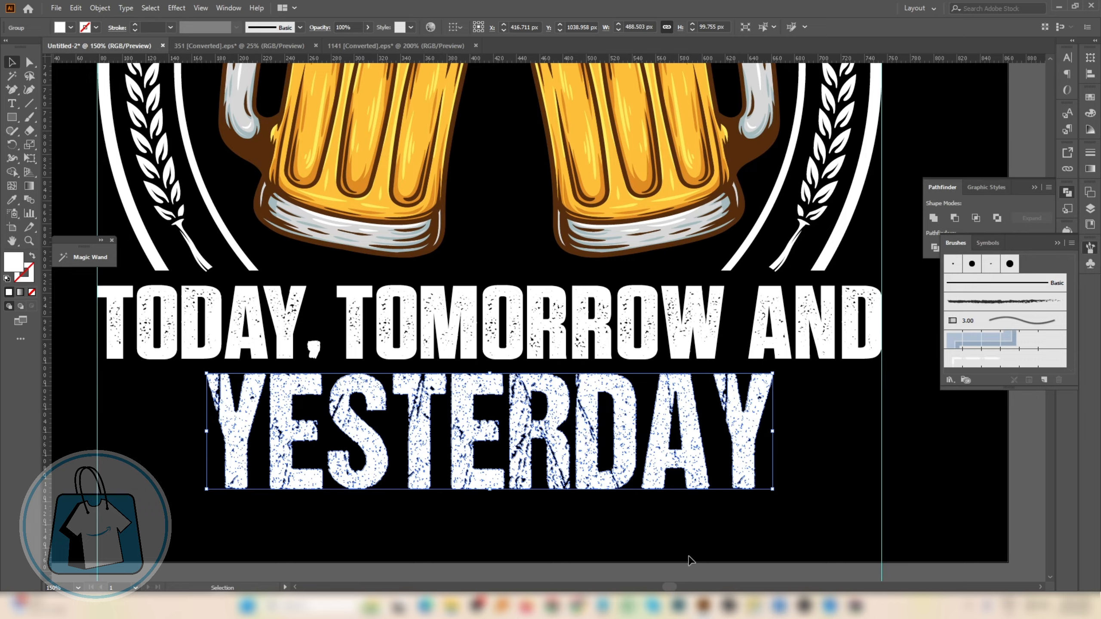
Draw a white rectangle about 35 by 96 px just beside the Y of I ONLY.
{"action": "scroll", "coordinate": [689, 558], "scroll_direction": "down", "scroll_amount": 3}
{"action": "left_click", "coordinate": [553, 270]}
{"action": "scroll", "coordinate": [598, 230], "scroll_direction": "up", "scroll_amount": 2}
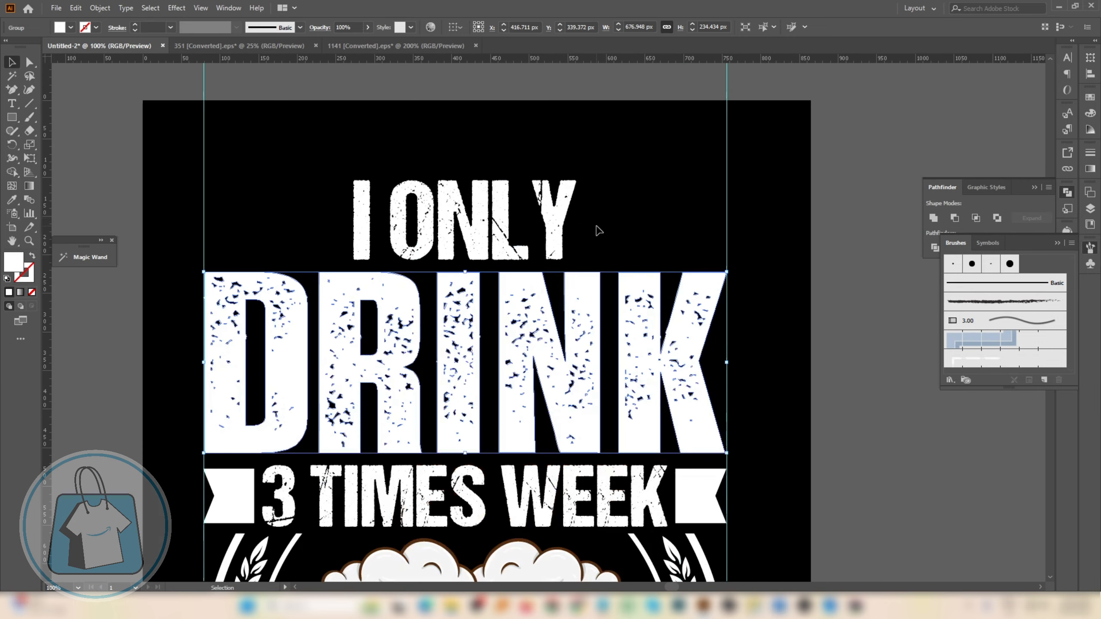
{"action": "left_click", "coordinate": [560, 222]}
{"action": "scroll", "coordinate": [606, 174], "scroll_direction": "up", "scroll_amount": 1}
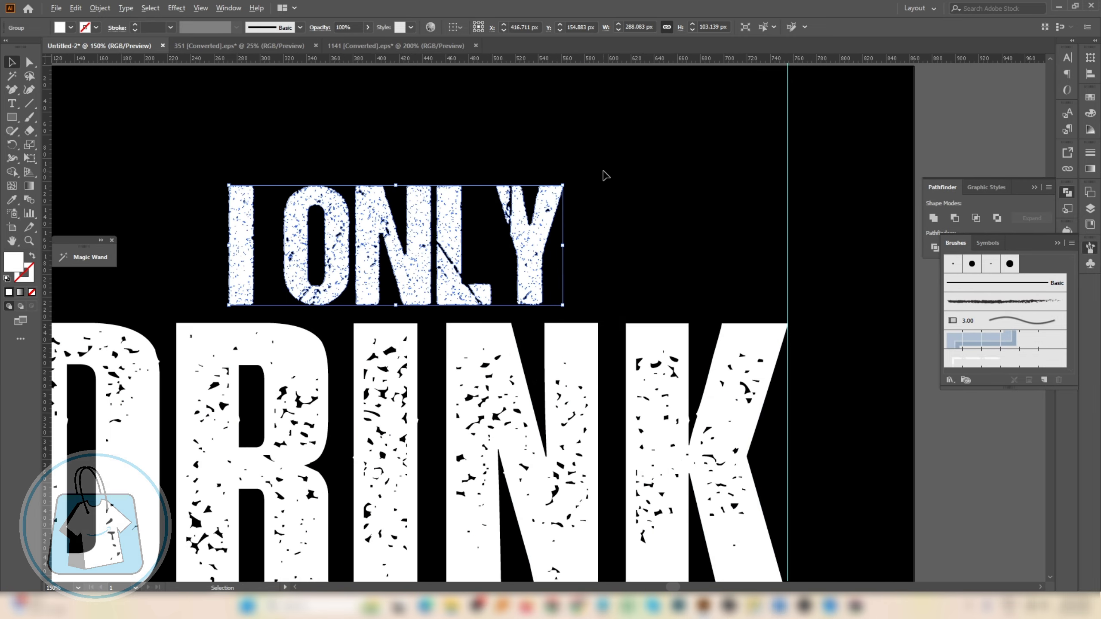
{"action": "left_click", "coordinate": [12, 117]}
{"action": "scroll", "coordinate": [595, 227], "scroll_direction": "up", "scroll_amount": 1}
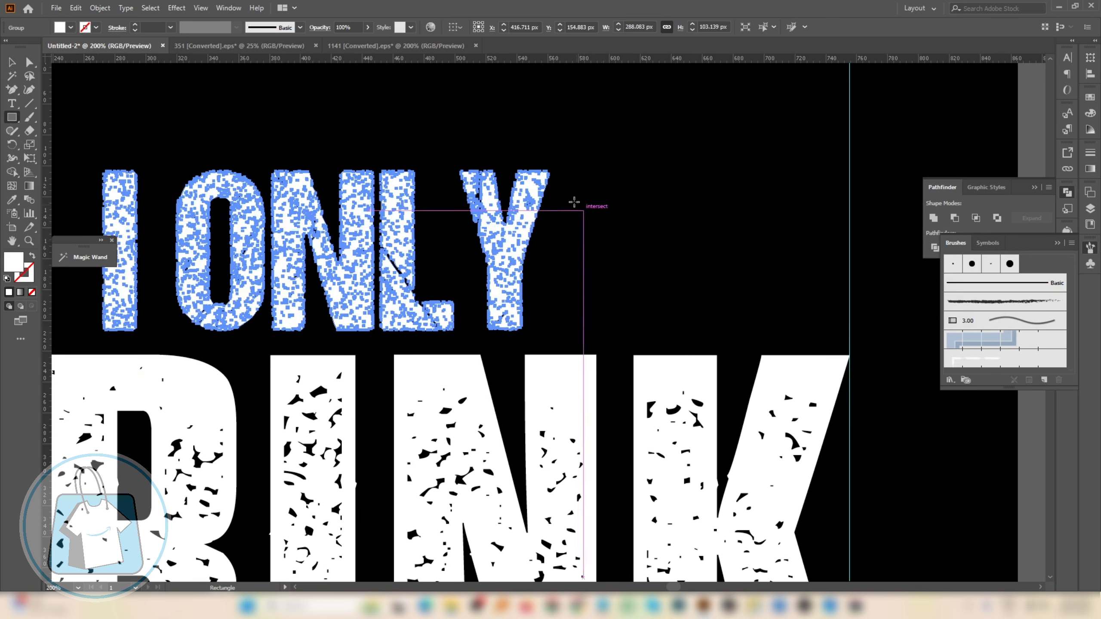
{"action": "left_click_drag", "start_coordinate": [564, 177], "coordinate": [616, 326]}
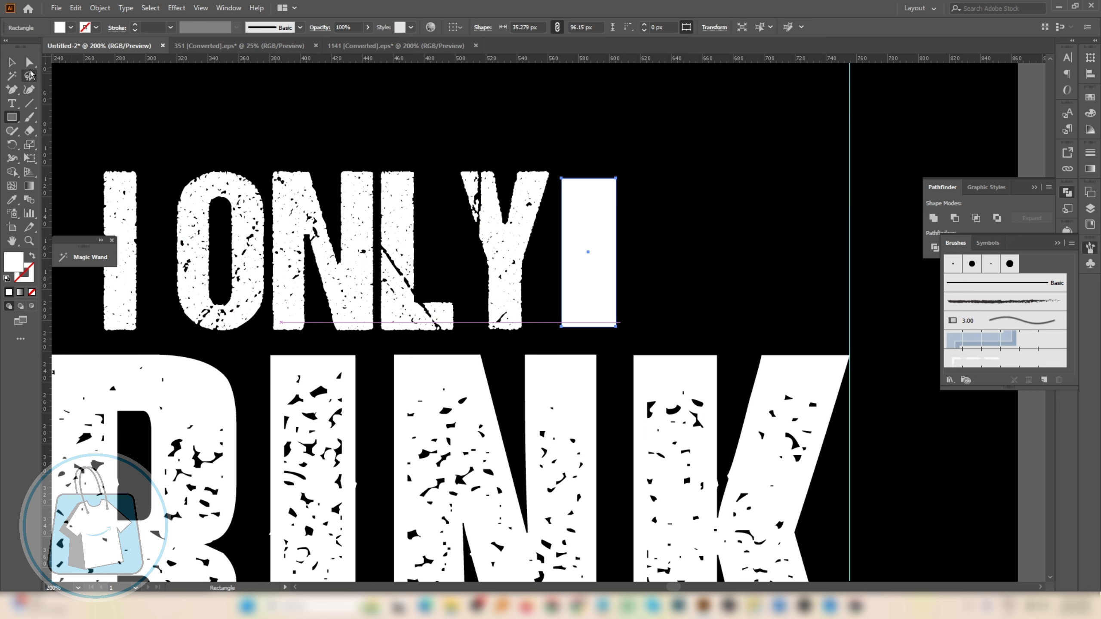
Resize the rectangle beside I ONLY to about 101 px wide and 86 px high.
{"action": "left_click", "coordinate": [13, 65]}
{"action": "left_click_drag", "start_coordinate": [618, 254], "coordinate": [719, 255]}
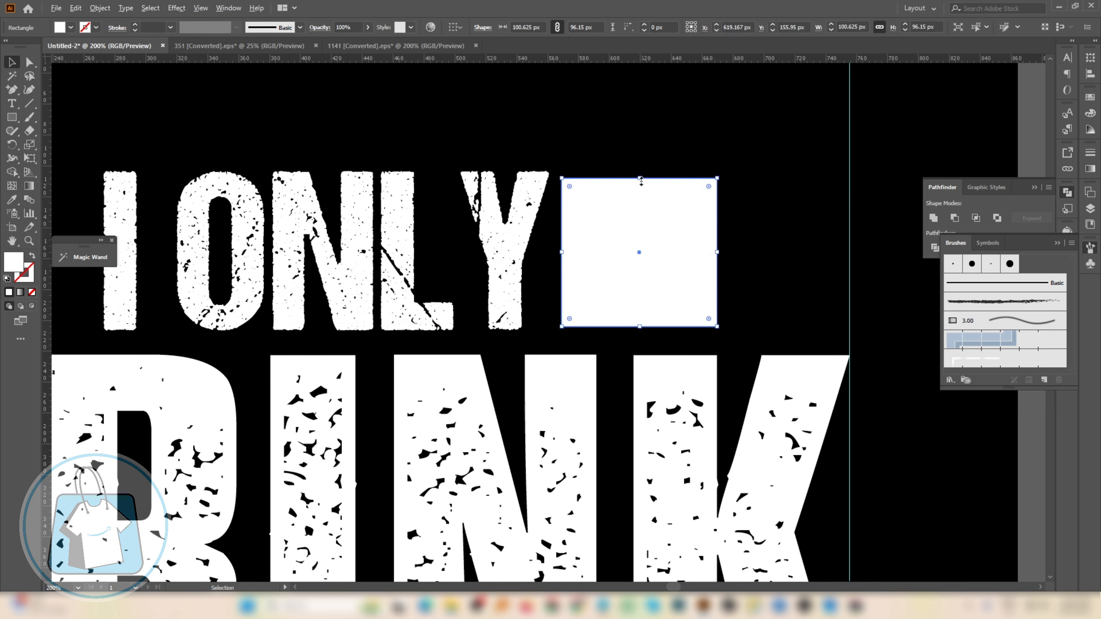
{"action": "left_click_drag", "start_coordinate": [640, 179], "coordinate": [640, 187]}
Add an anchor point midway on the outer edge of the rectangle beside I ONLY and pull it inward into a V-shaped notch.
{"action": "left_click", "coordinate": [12, 90]}
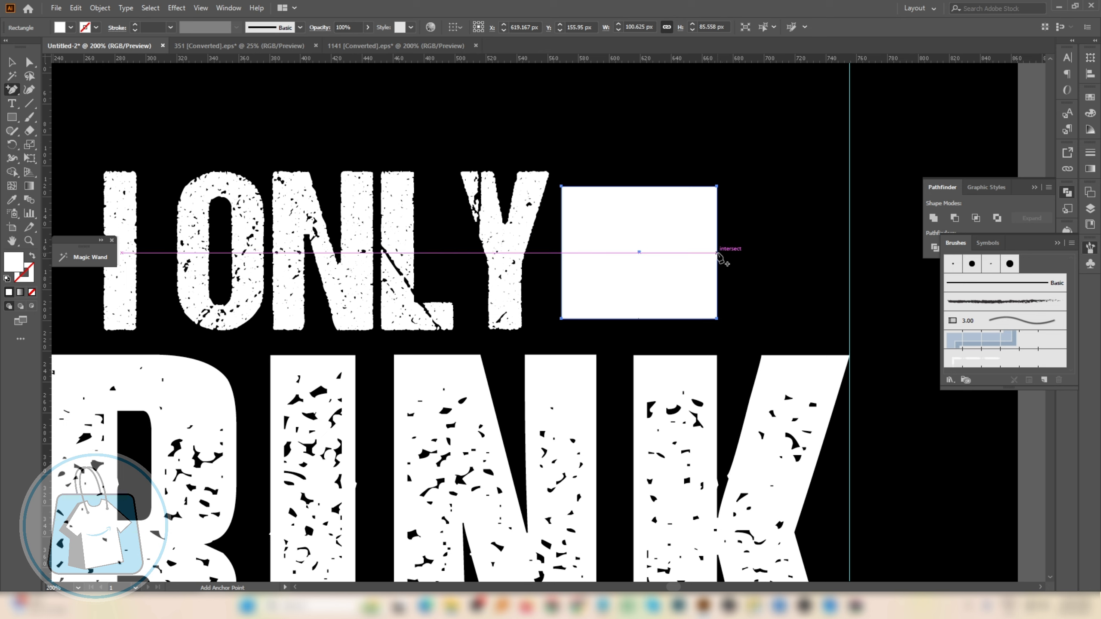
{"action": "left_click", "coordinate": [716, 252]}
{"action": "left_click", "coordinate": [32, 65]}
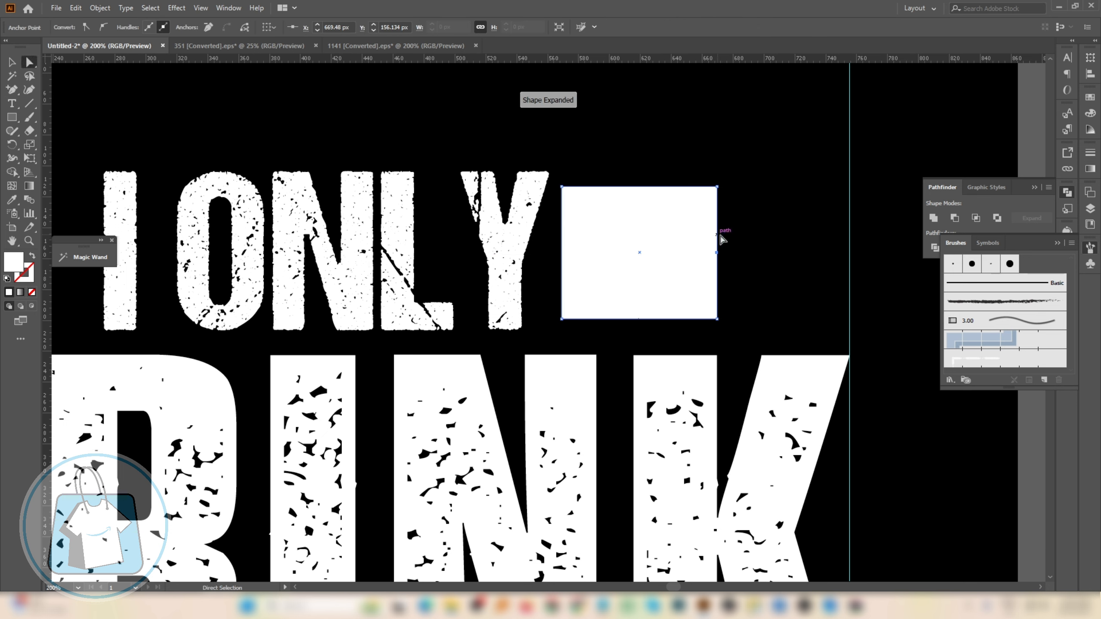
{"action": "left_click_drag", "start_coordinate": [717, 252], "coordinate": [691, 281]}
Offset a copy of the notched shape about 22 px outward and use Shape Builder to remove everything except the protruding chevron.
{"action": "left_click", "coordinate": [12, 63]}
{"action": "left_click", "coordinate": [742, 219]}
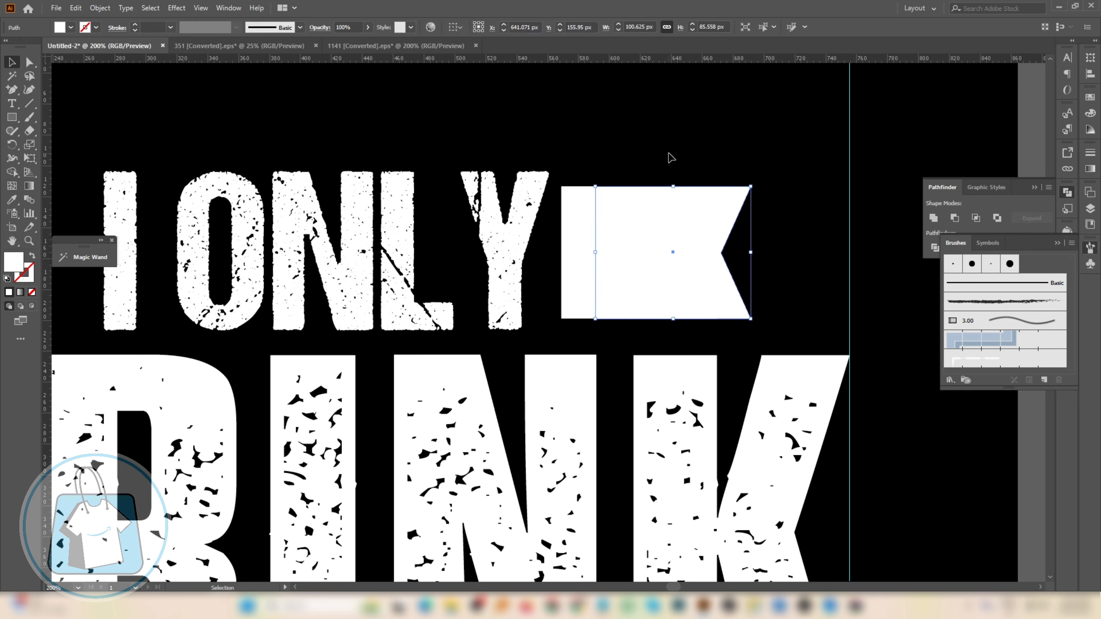
{"action": "left_click_drag", "start_coordinate": [751, 320], "coordinate": [754, 318]}
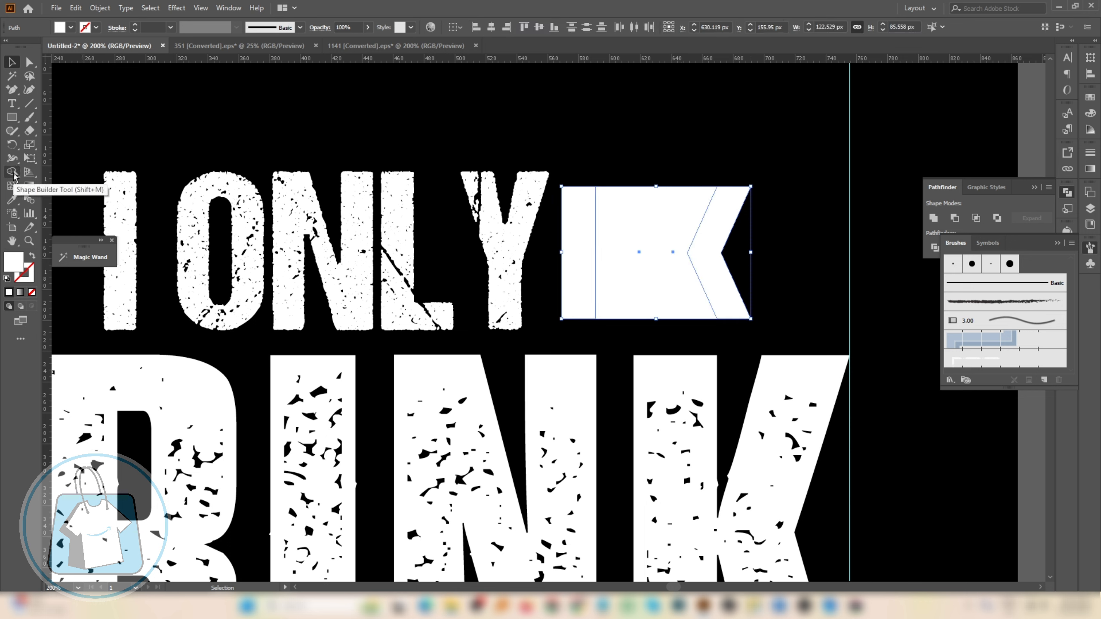
{"action": "left_click", "coordinate": [12, 172]}
{"action": "left_click_drag", "start_coordinate": [562, 254], "coordinate": [638, 257]}
{"action": "left_click", "coordinate": [12, 62]}
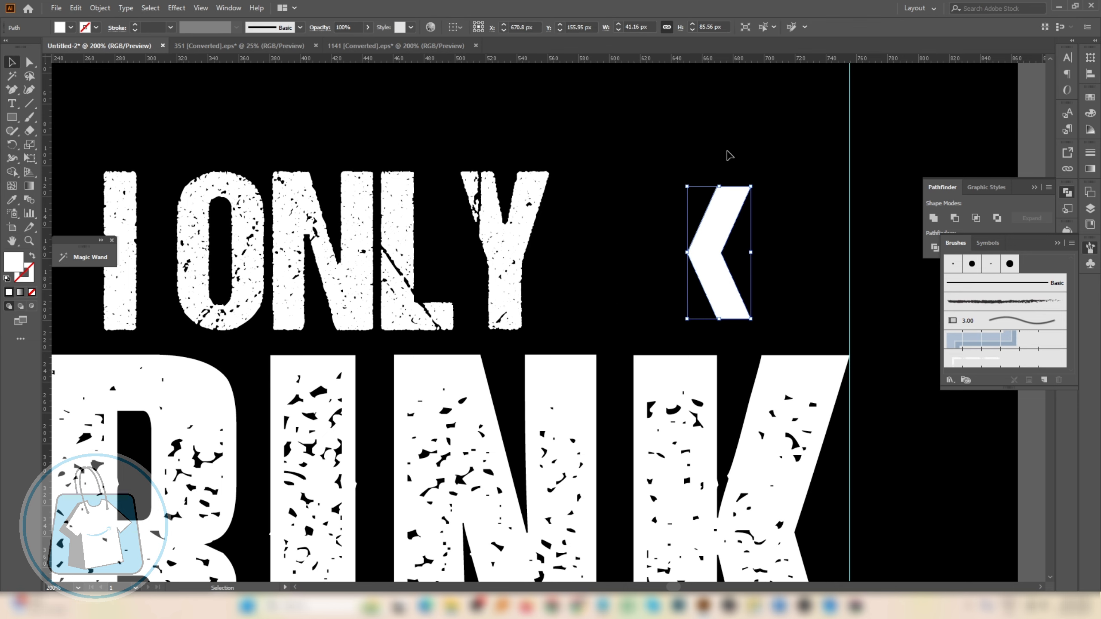
{"action": "left_click", "coordinate": [758, 132]}
Move the chevron to the other side of I ONLY, just in front of the letter I.
{"action": "left_click", "coordinate": [711, 261]}
{"action": "scroll", "coordinate": [711, 260], "scroll_direction": "down", "scroll_amount": 1}
{"action": "left_click_drag", "start_coordinate": [717, 267], "coordinate": [214, 267]}
{"action": "scroll", "coordinate": [550, 260], "scroll_direction": "down", "scroll_amount": 1}
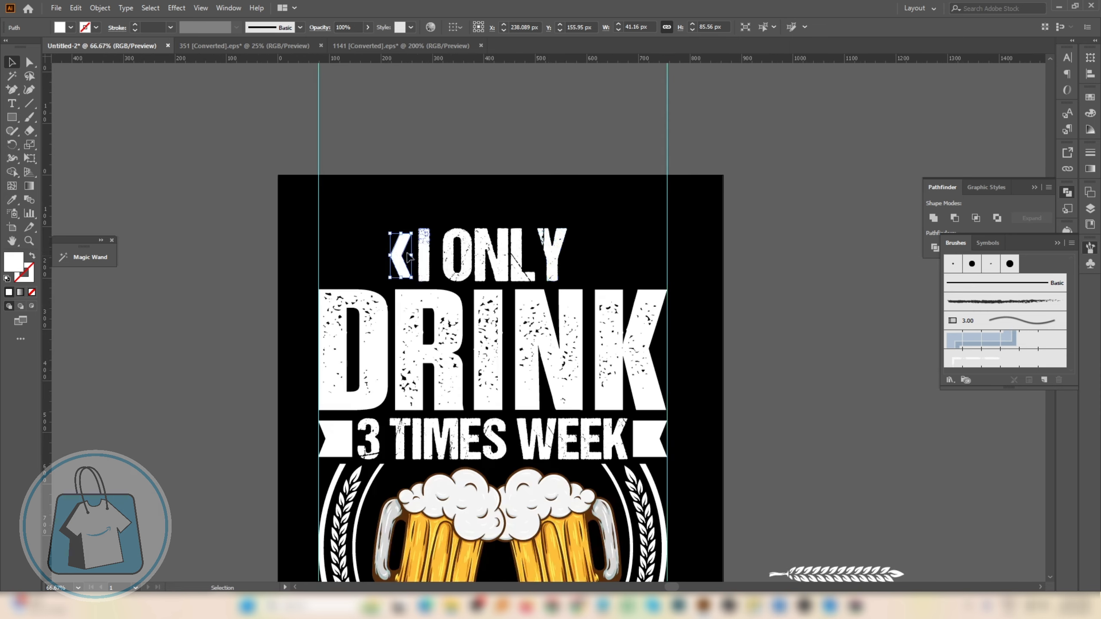
Duplicate the chevron outward about 36 px and repeat the copy to make a row of three chevrons.
{"action": "scroll", "coordinate": [399, 270], "scroll_direction": "up", "scroll_amount": 2}
{"action": "left_click_drag", "start_coordinate": [402, 279], "coordinate": [348, 280]}
{"action": "key", "text": "ctrl+d"}
{"action": "scroll", "coordinate": [335, 276], "scroll_direction": "down", "scroll_amount": 2}
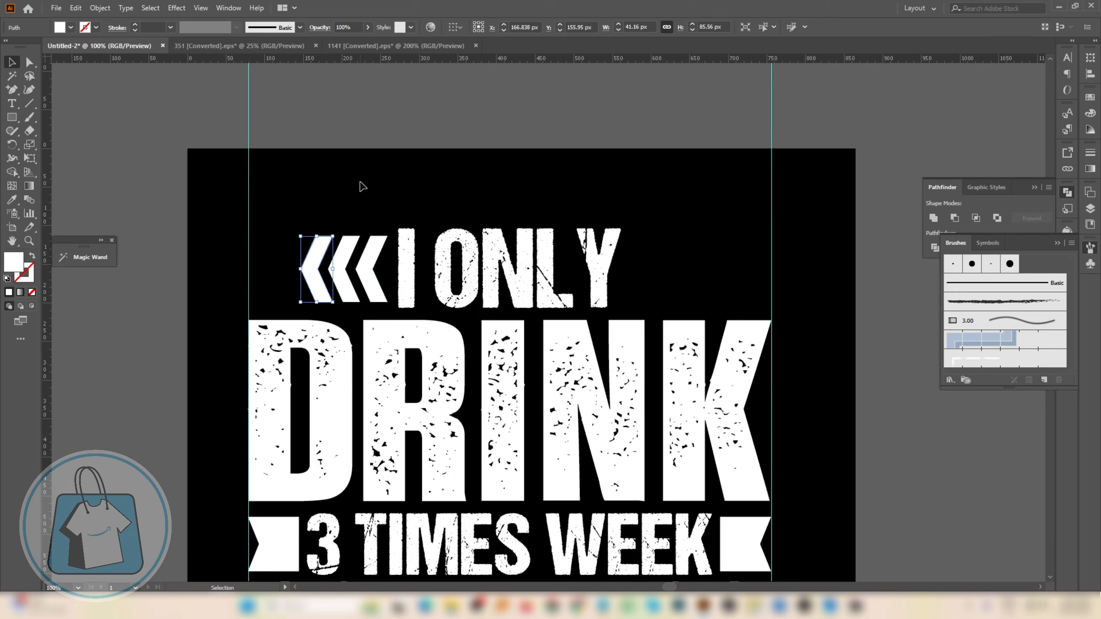
{"action": "left_click", "coordinate": [360, 185]}
Select the three chevrons and reduce their height slightly about their centre, keeping the row's width.
{"action": "scroll", "coordinate": [615, 271], "scroll_direction": "down", "scroll_amount": 2}
{"action": "scroll", "coordinate": [513, 248], "scroll_direction": "up", "scroll_amount": 1}
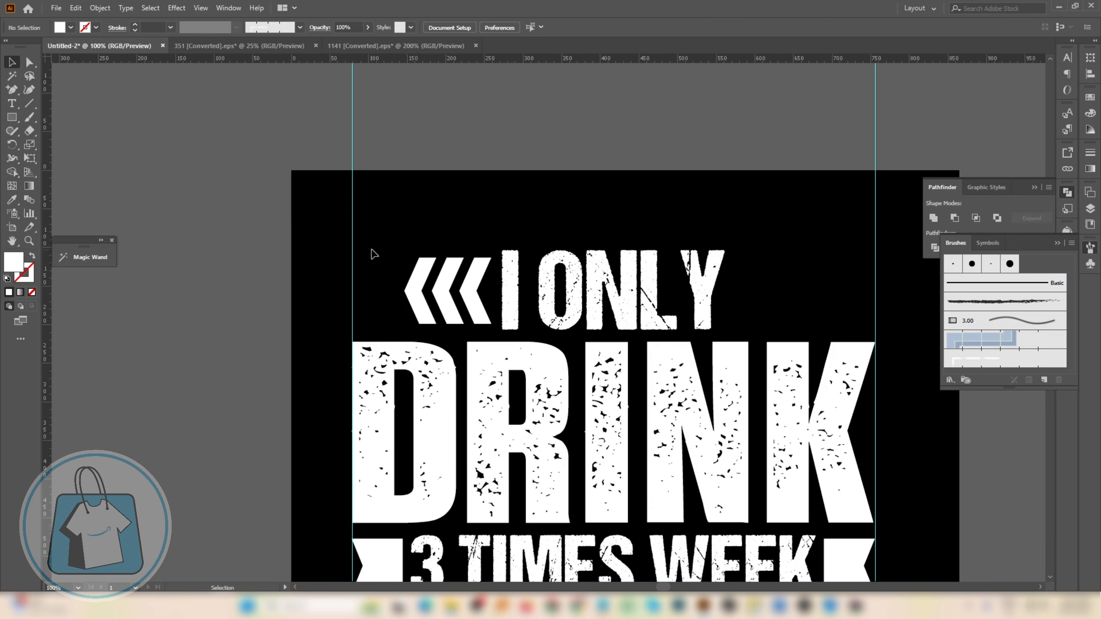
{"action": "left_click", "coordinate": [479, 331]}
{"action": "scroll", "coordinate": [459, 258], "scroll_direction": "up", "scroll_amount": 2}
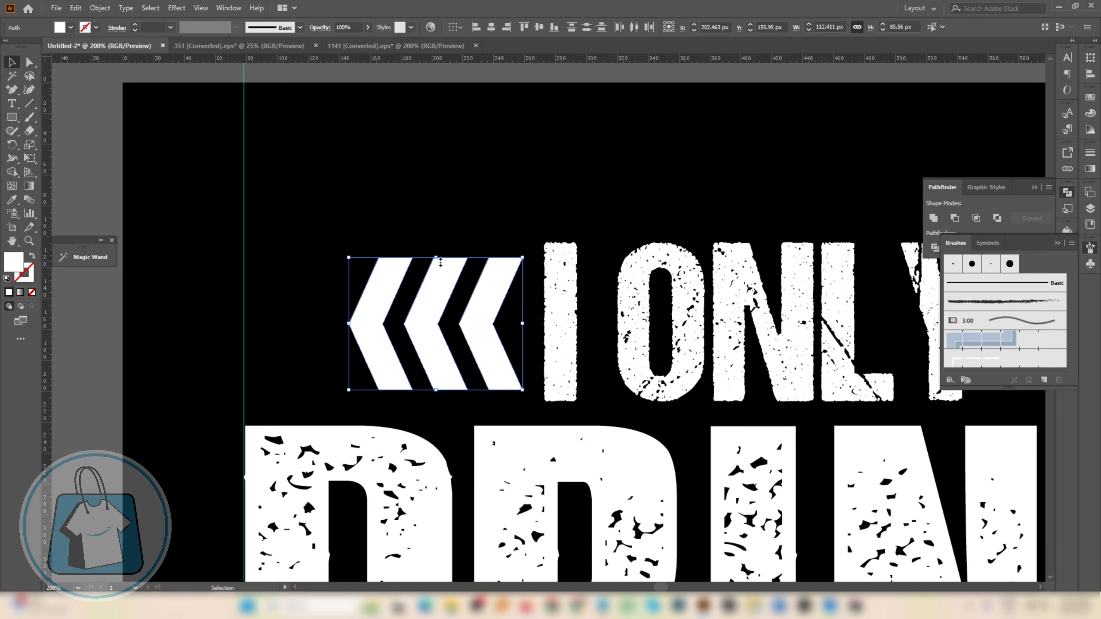
{"action": "key", "text": "a"}
{"action": "left_click", "coordinate": [435, 262]}
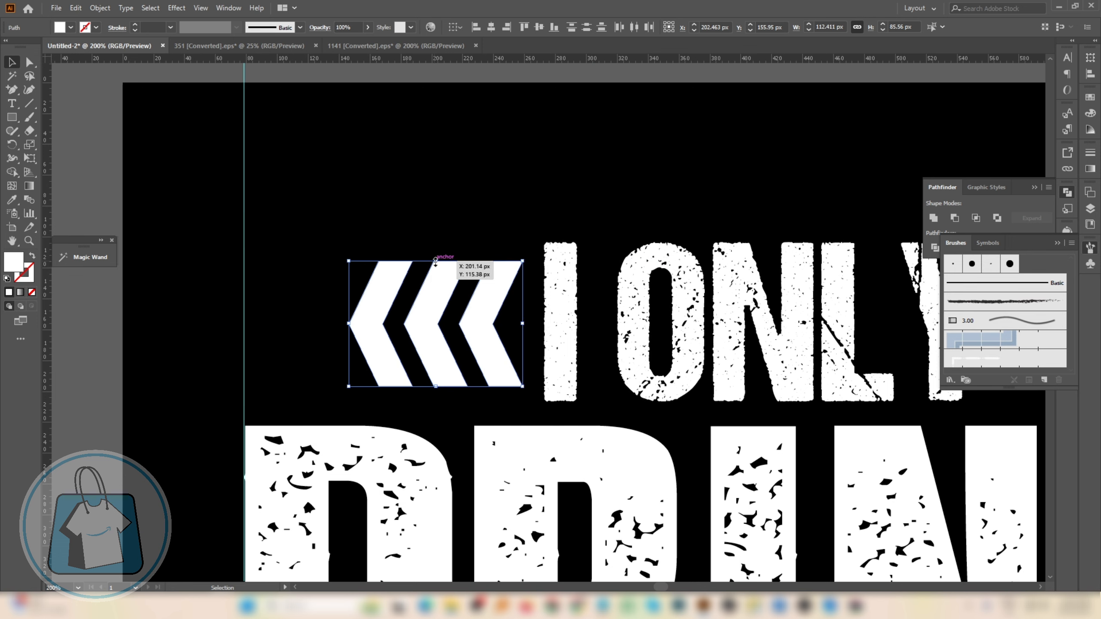
Group the three chevrons, make a copy reflected across the vertical axis, and place it on the other side of I ONLY.
{"action": "key", "text": "ctrl+g"}
{"action": "key", "text": "v"}
{"action": "scroll", "coordinate": [426, 299], "scroll_direction": "down", "scroll_amount": 1}
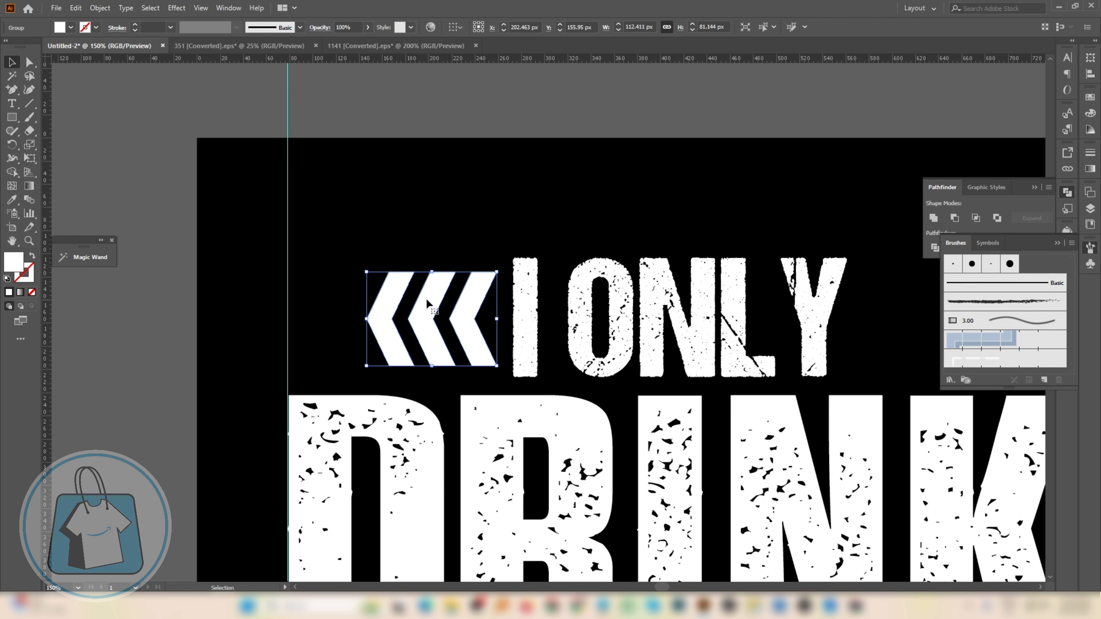
{"action": "right_click", "coordinate": [426, 298]}
{"action": "mouse_move", "coordinate": [499, 433]}
{"action": "left_click", "coordinate": [589, 478]}
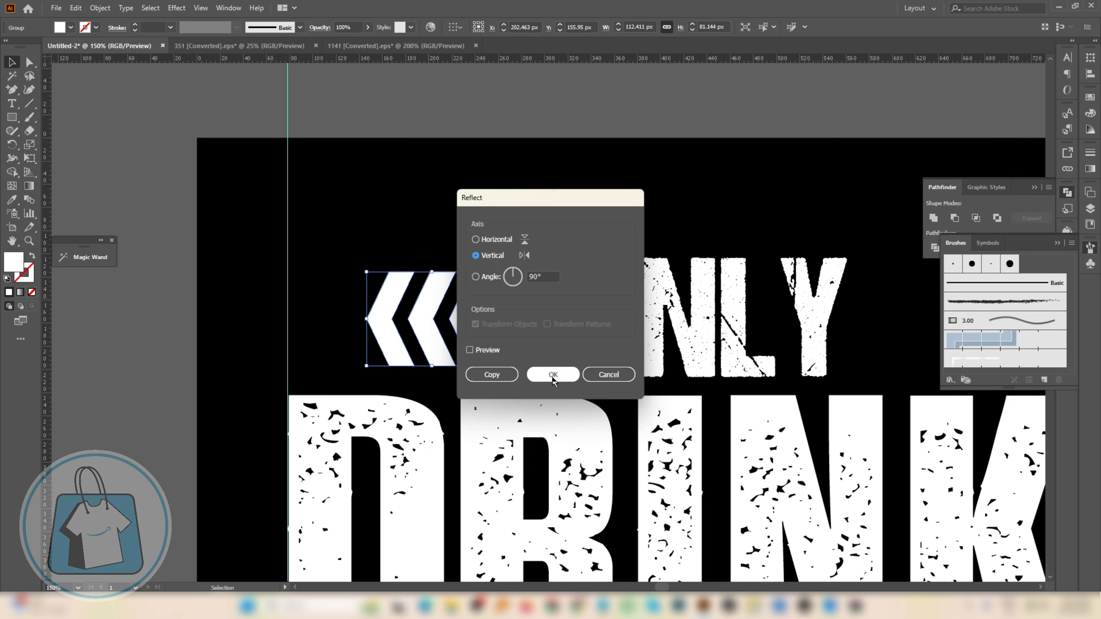
{"action": "left_click", "coordinate": [492, 375]}
{"action": "scroll", "coordinate": [442, 376], "scroll_direction": "down", "scroll_amount": 1}
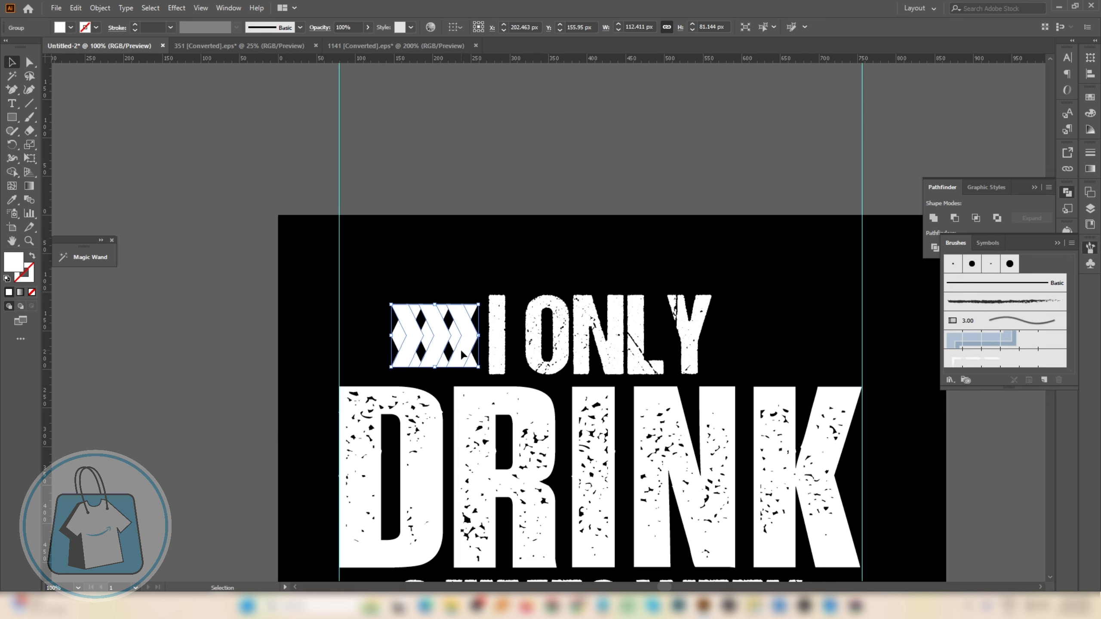
{"action": "left_click_drag", "start_coordinate": [463, 354], "coordinate": [793, 355]}
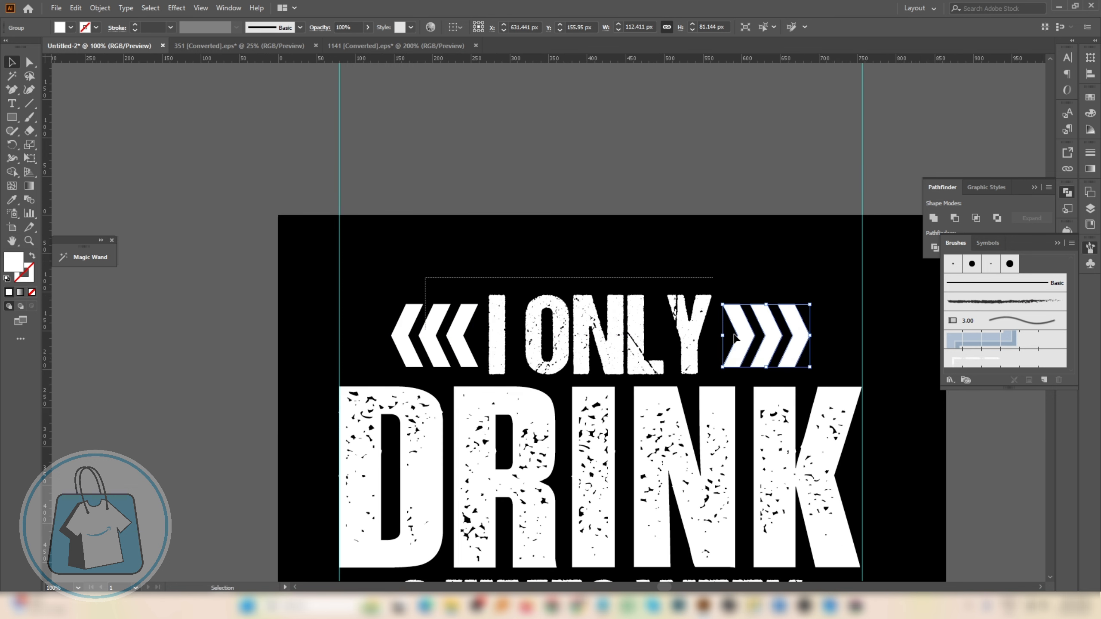
Distribute both chevron groups and I ONLY evenly across the row and align their vertical centres.
{"action": "left_click_drag", "start_coordinate": [733, 334], "coordinate": [761, 342]}
{"action": "left_click", "coordinate": [636, 27]}
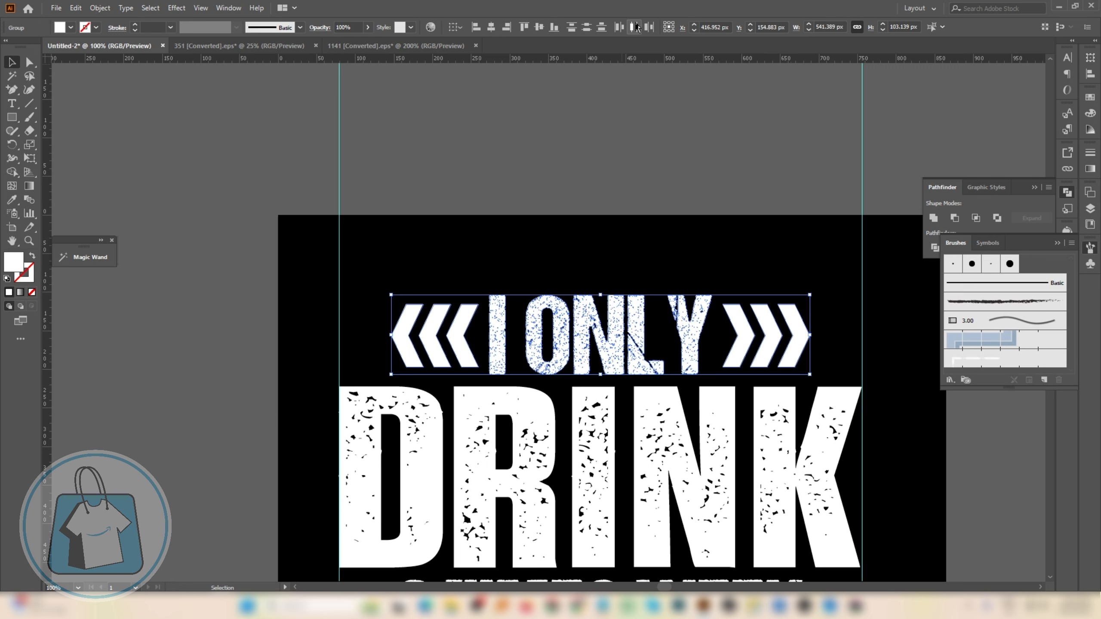
{"action": "left_click", "coordinate": [544, 30]}
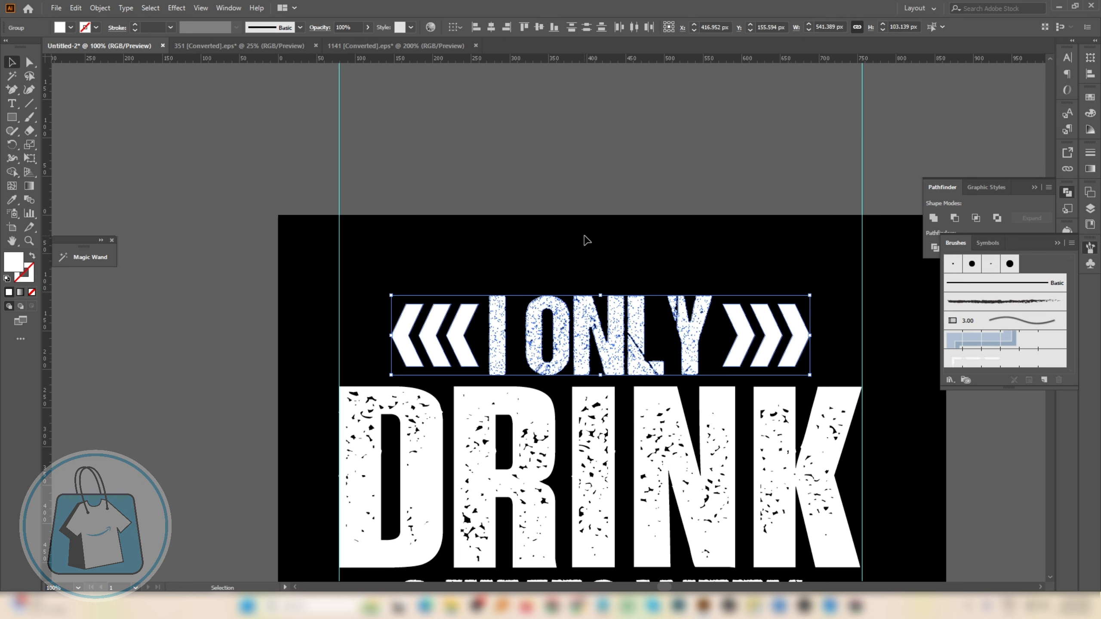
Group the chevrons with I ONLY and centre the row horizontally over DRINK.
{"action": "scroll", "coordinate": [606, 339], "scroll_direction": "down", "scroll_amount": 2}
{"action": "left_click", "coordinate": [610, 393], "text": "shift"}
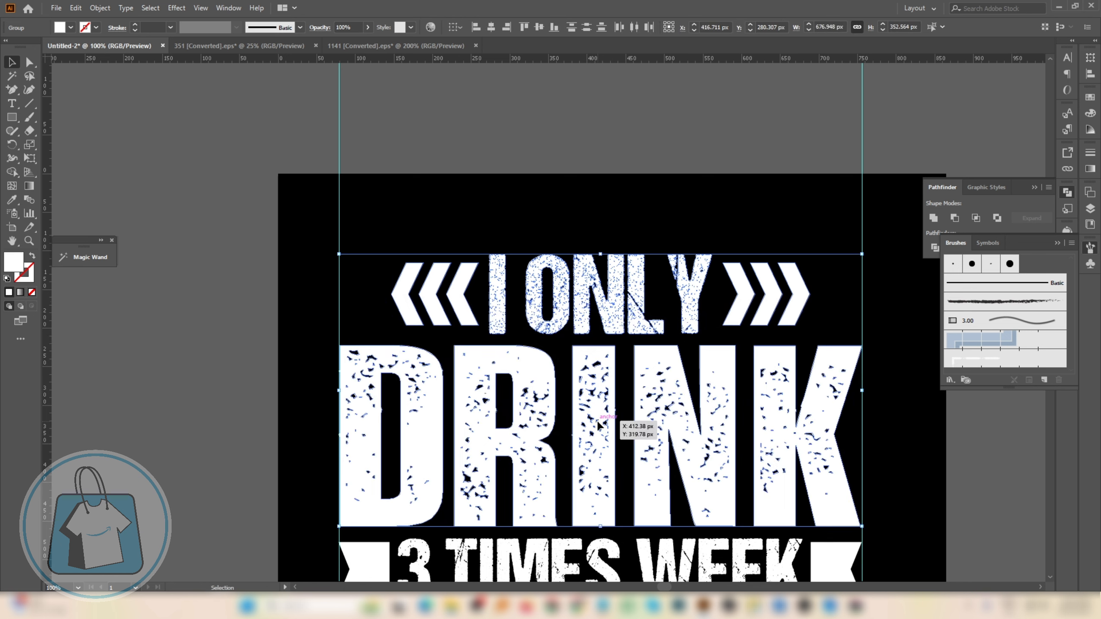
{"action": "left_click", "coordinate": [644, 107]}
Enlarge the I ONLY row proportionally about its centre to about 621 px wide and nudge it up, clear of DRINK.
{"action": "left_click", "coordinate": [802, 299]}
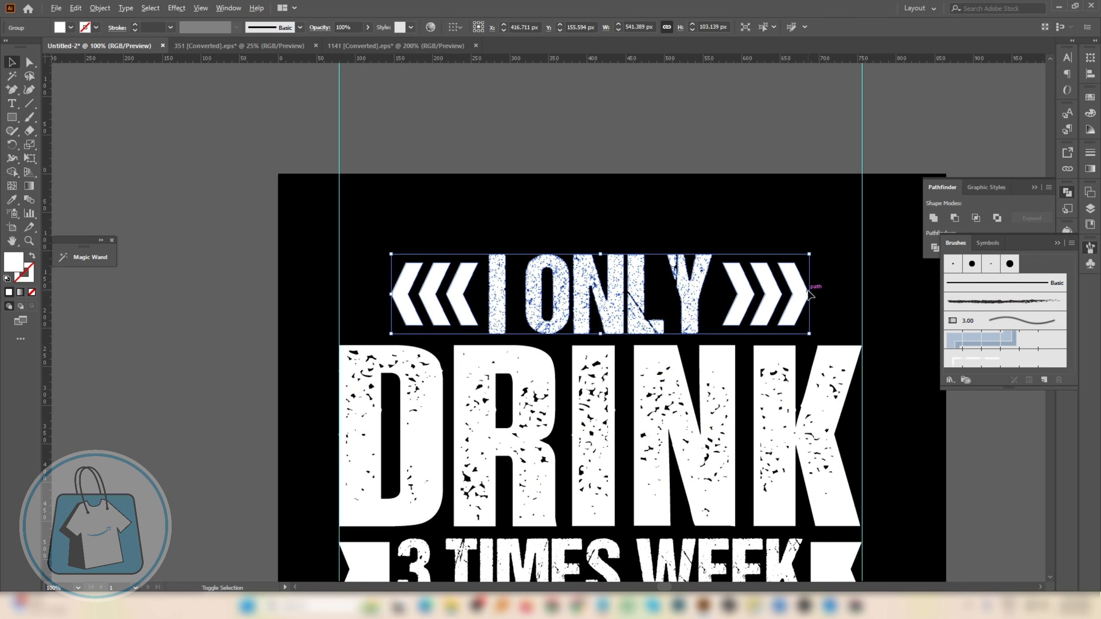
{"action": "left_click_drag", "start_coordinate": [810, 294], "coordinate": [841, 295]}
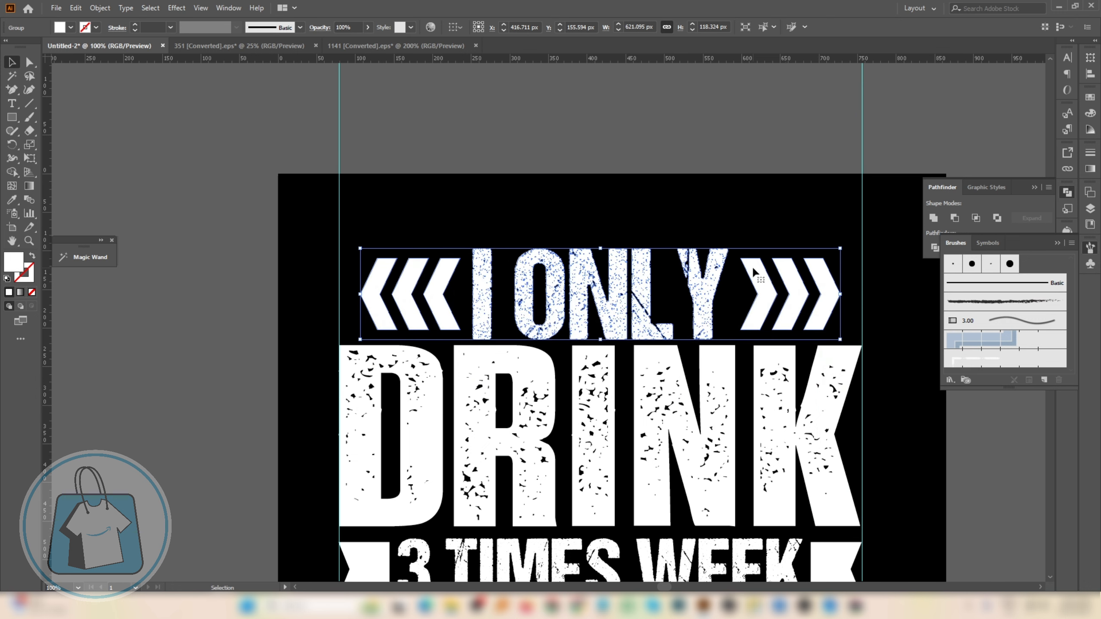
{"action": "key", "text": "Up"}
{"action": "key", "text": "Up"}
{"action": "key", "text": "Up"}
{"action": "key", "text": "Up"}
{"action": "key", "text": "Up"}
{"action": "key", "text": "Up"}
{"action": "left_click", "coordinate": [697, 200]}
Shrink YESTERDAY proportionally about its centre to about 449 px wide and nudge it up toward the line above.
{"action": "scroll", "coordinate": [676, 214], "scroll_direction": "down", "scroll_amount": 3}
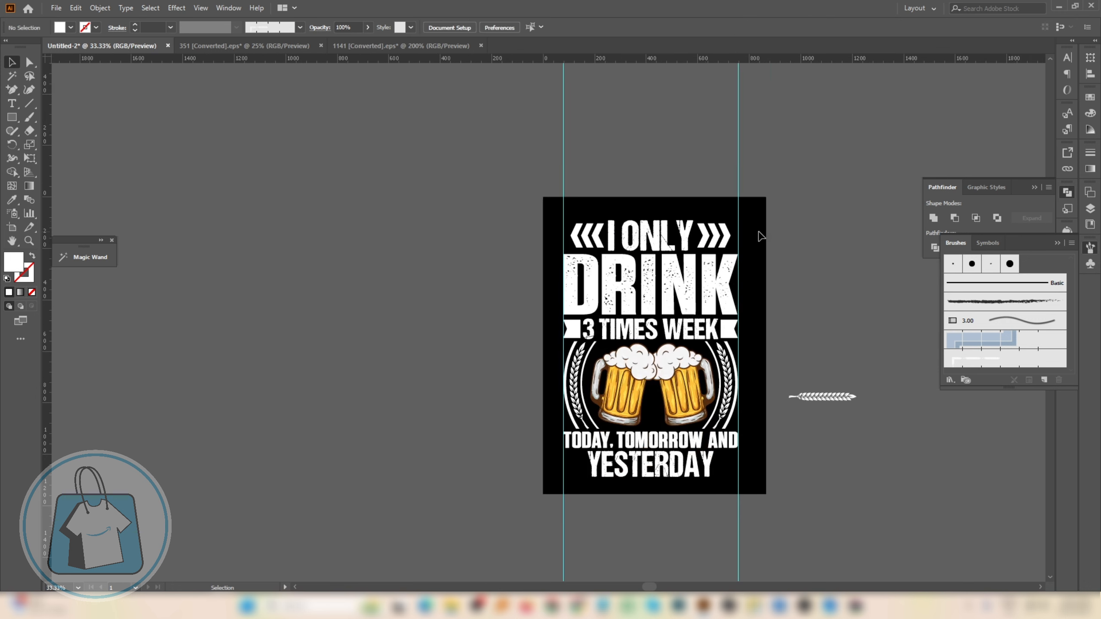
{"action": "scroll", "coordinate": [780, 359], "scroll_direction": "up", "scroll_amount": 1}
{"action": "scroll", "coordinate": [682, 560], "scroll_direction": "up", "scroll_amount": 2}
{"action": "left_click", "coordinate": [668, 466]}
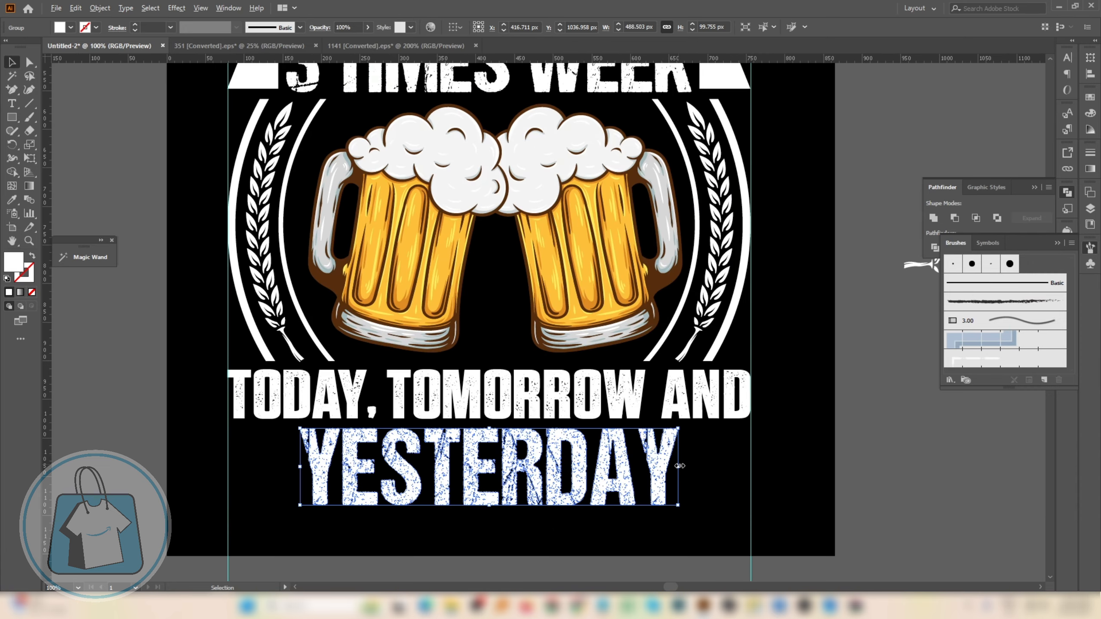
{"action": "left_click_drag", "start_coordinate": [679, 467], "coordinate": [664, 467]}
{"action": "key", "text": "Up"}
{"action": "key", "text": "Up"}
{"action": "key", "text": "Up"}
{"action": "key", "text": "Up"}
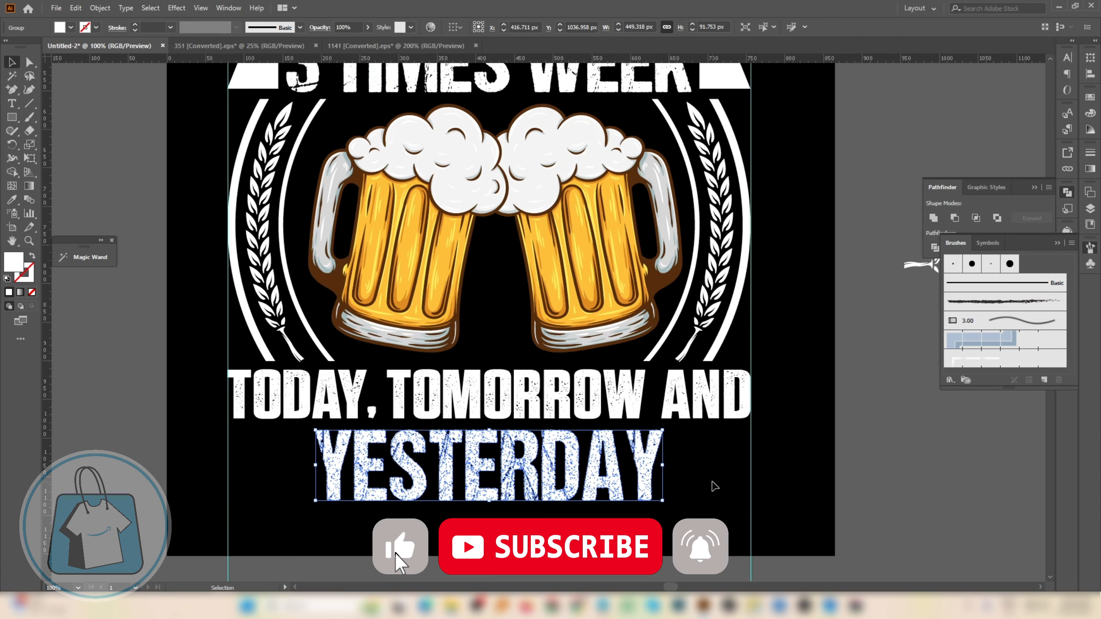
Draw a white five-pointed star about 67 px wide just after the word YESTERDAY.
{"action": "left_click_drag", "start_coordinate": [11, 117], "coordinate": [60, 174]}
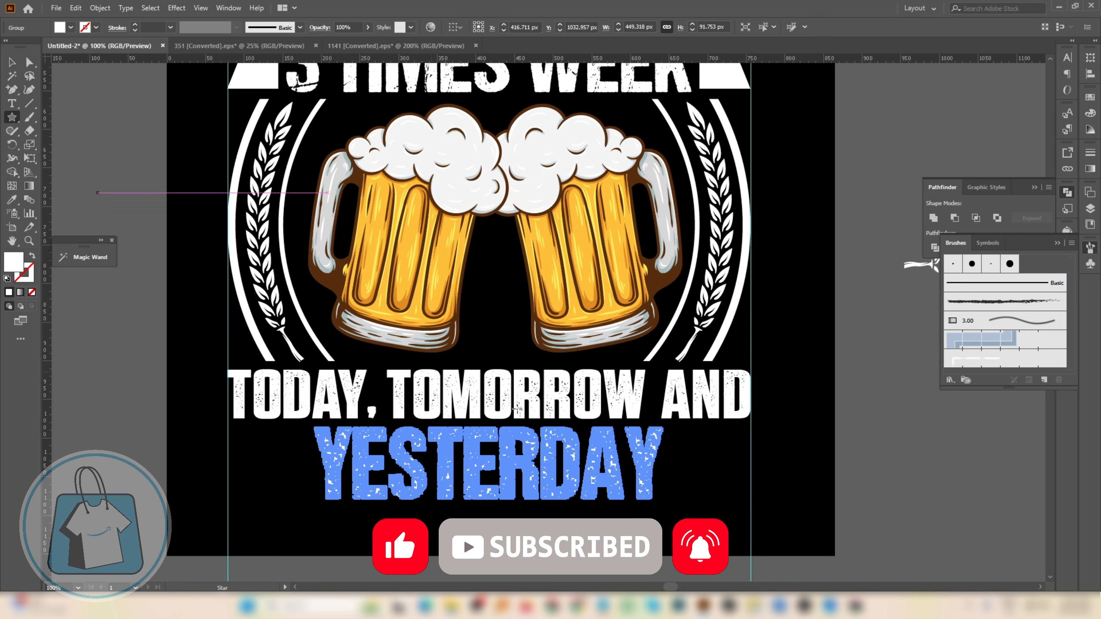
{"action": "scroll", "coordinate": [698, 460], "scroll_direction": "up", "scroll_amount": 2}
{"action": "left_click_drag", "start_coordinate": [694, 462], "coordinate": [721, 508]}
{"action": "left_click", "coordinate": [13, 63]}
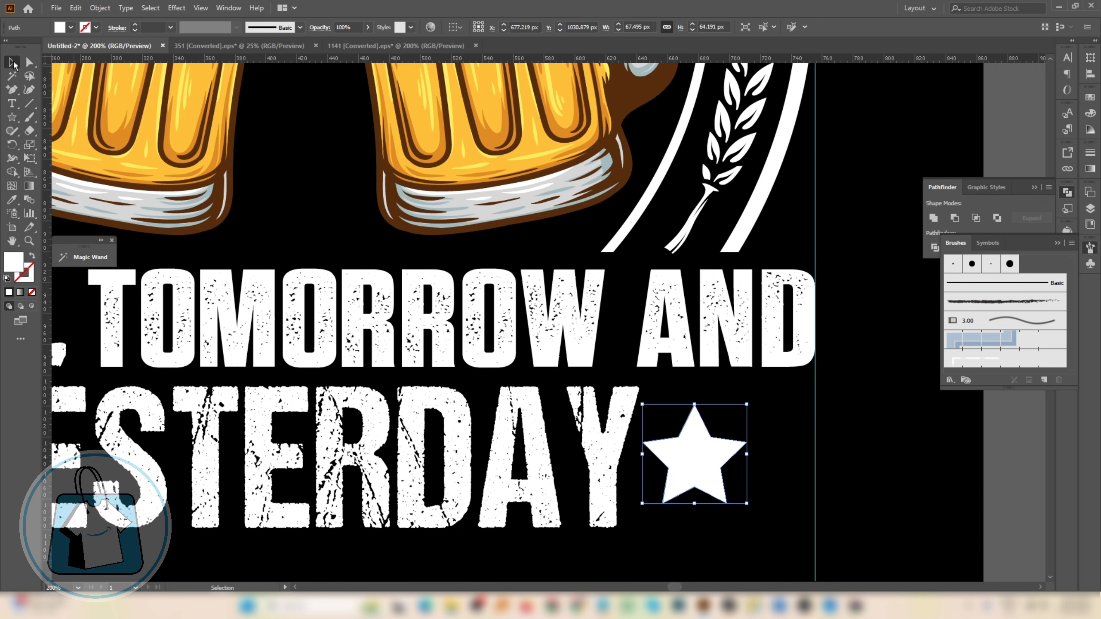
Move the star slightly away from YESTERDAY and enlarge it proportionally to about 74 px wide.
{"action": "scroll", "coordinate": [759, 502], "scroll_direction": "up", "scroll_amount": 2}
{"action": "left_click_drag", "start_coordinate": [635, 433], "coordinate": [661, 435]}
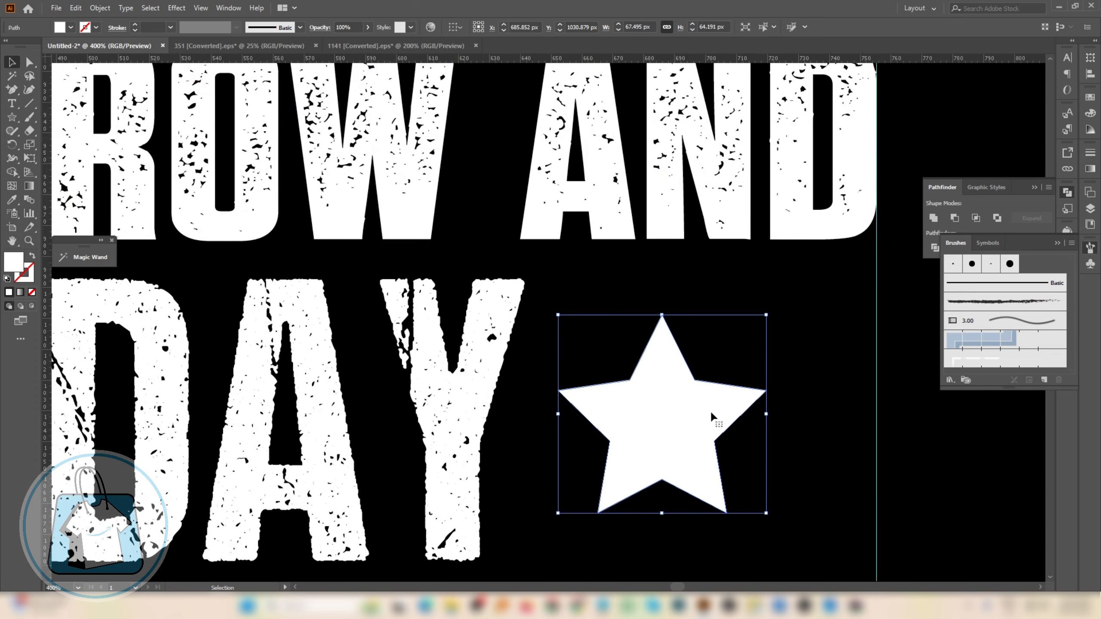
{"action": "left_click_drag", "start_coordinate": [767, 417], "coordinate": [785, 423]}
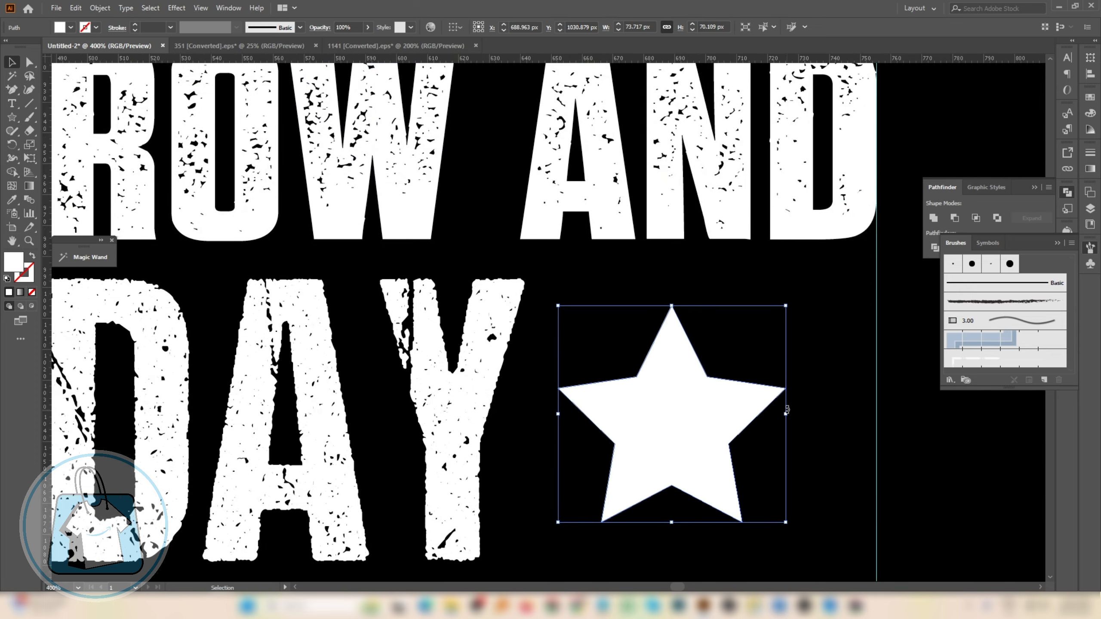
Copy the star to the other side of YESTERDAY, then distribute and vertically centre both stars with the word.
{"action": "scroll", "coordinate": [757, 414], "scroll_direction": "down", "scroll_amount": 4}
{"action": "left_click_drag", "start_coordinate": [335, 387], "coordinate": [335, 388]}
{"action": "left_click", "coordinate": [499, 429], "text": "shift"}
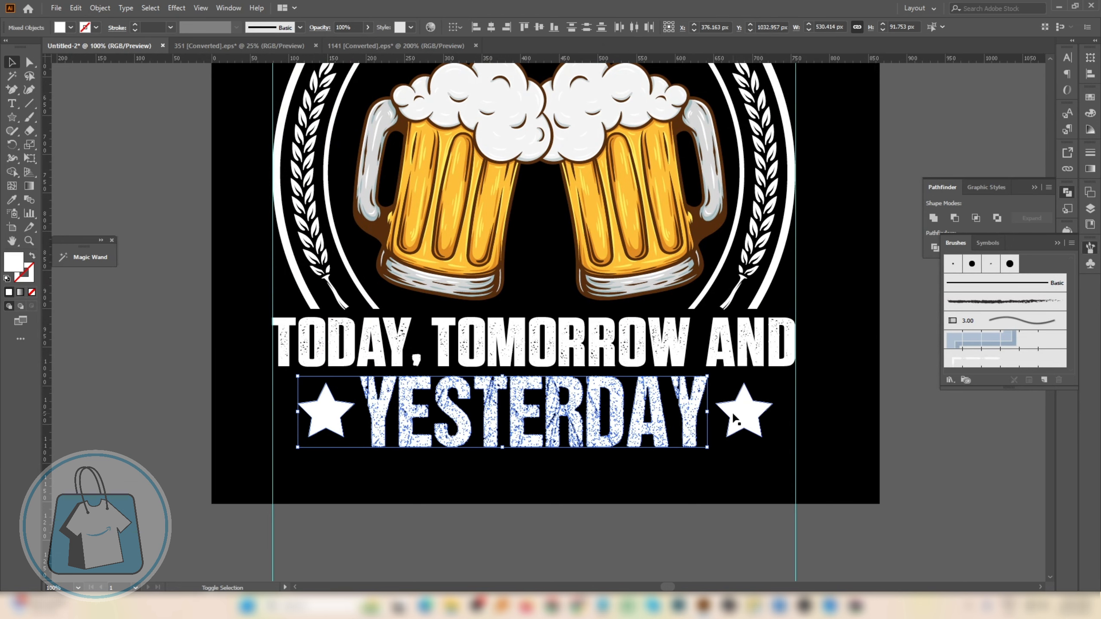
{"action": "left_click", "coordinate": [741, 418], "text": "shift"}
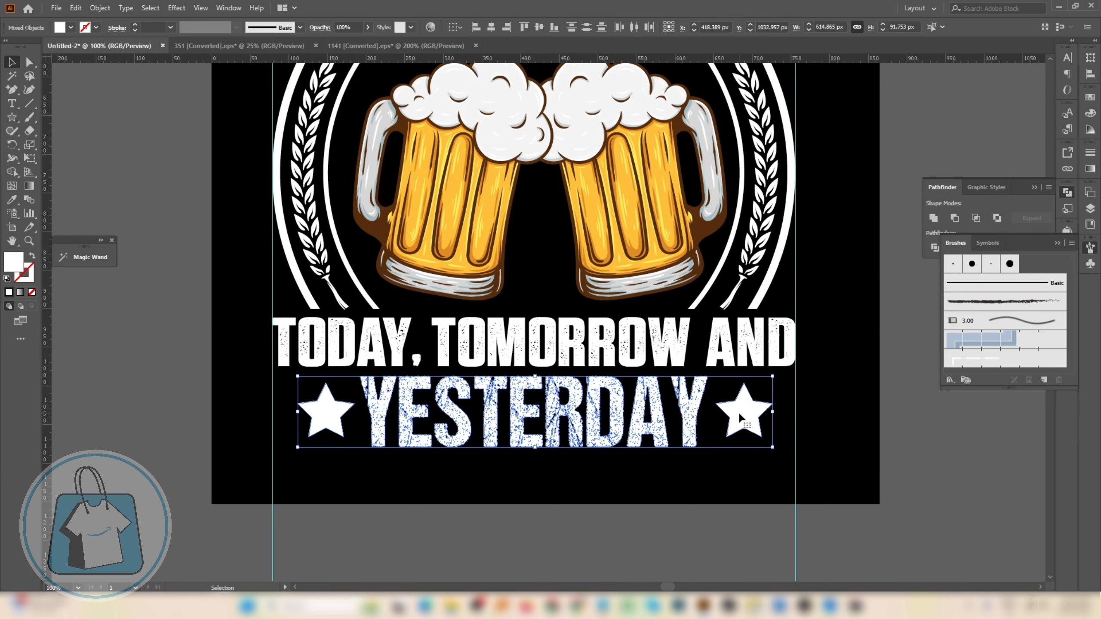
{"action": "left_click", "coordinate": [634, 27]}
{"action": "left_click", "coordinate": [539, 27]}
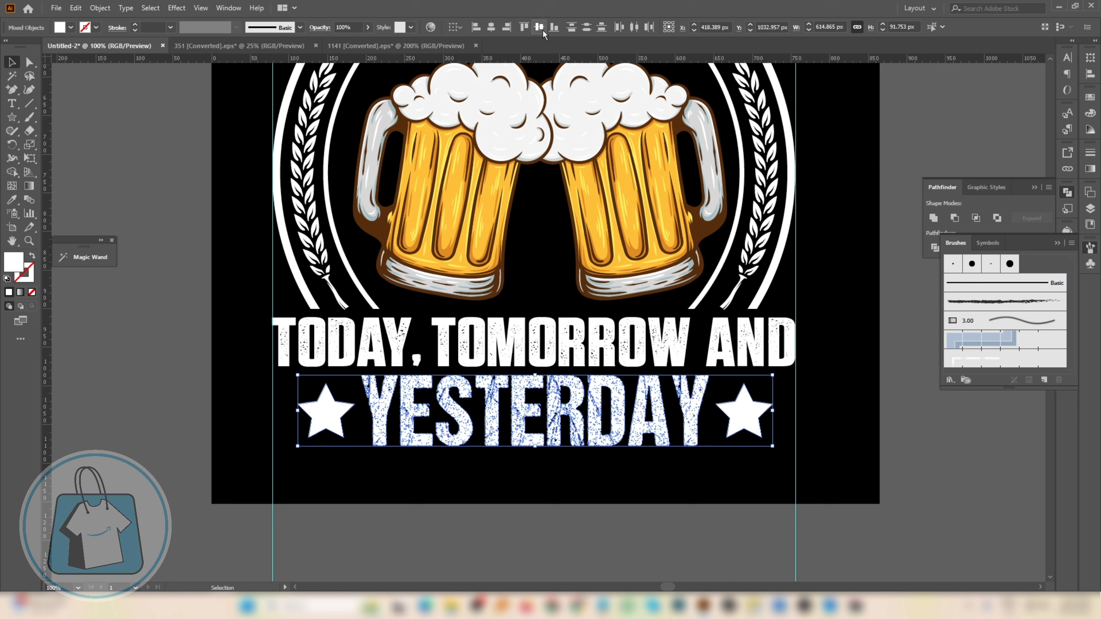
Group YESTERDAY with its two stars and centre the group horizontally under TODAY, TOMORROW AND.
{"action": "key", "text": "ctrl+g"}
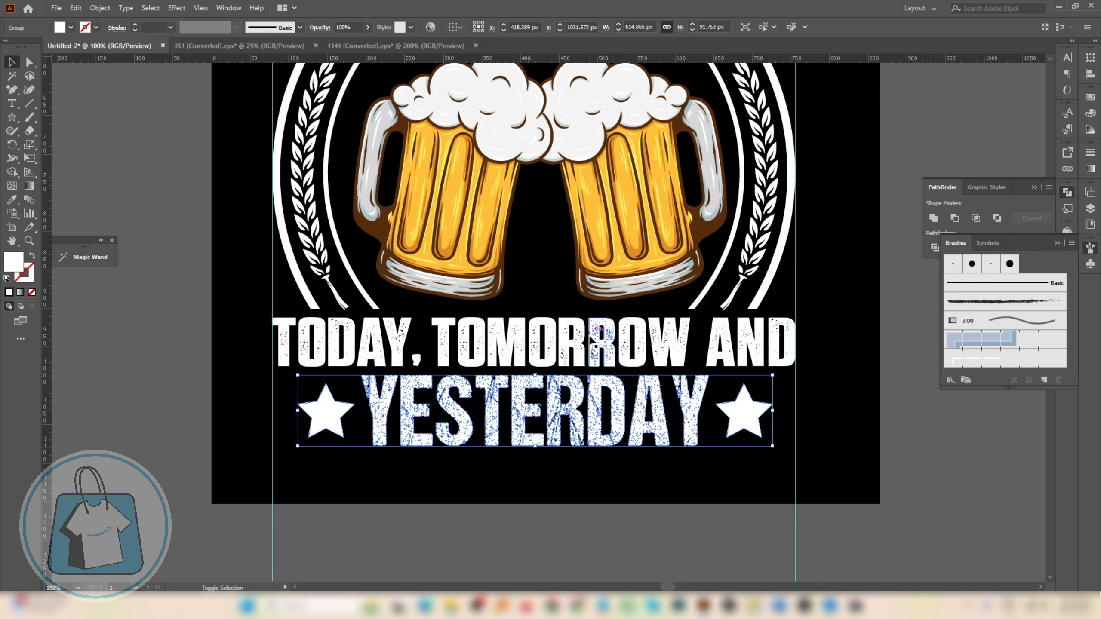
{"action": "left_click", "coordinate": [597, 350], "text": "shift"}
{"action": "left_click", "coordinate": [597, 350]}
{"action": "left_click", "coordinate": [635, 27]}
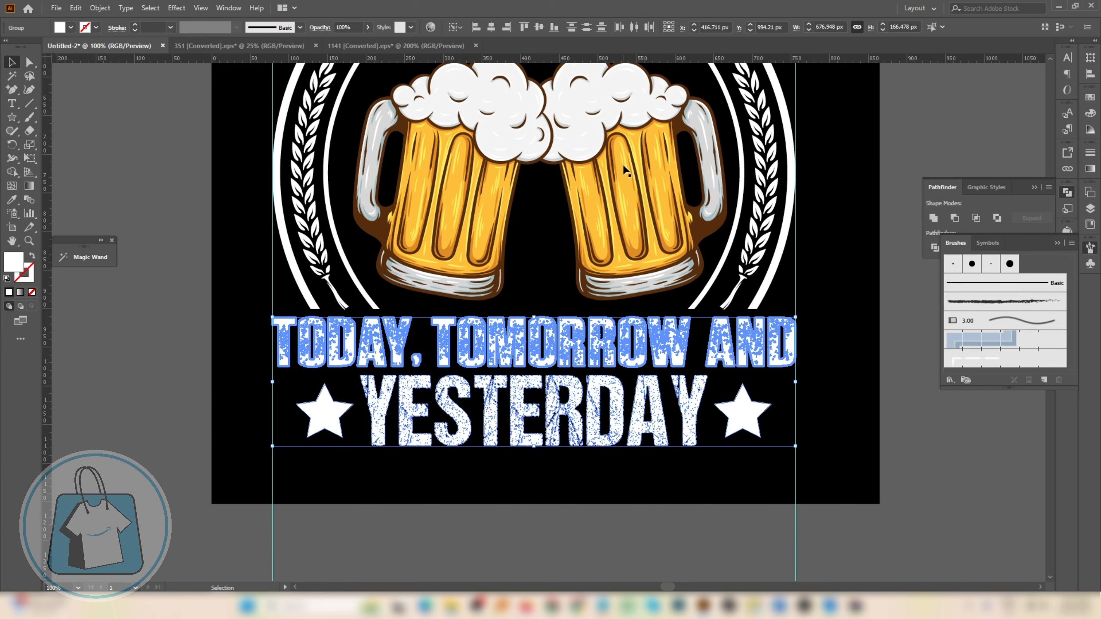
Recolour DRINK and TODAY, TOMORROW AND with the amber sampled from the beer in the mugs.
{"action": "left_click", "coordinate": [622, 460]}
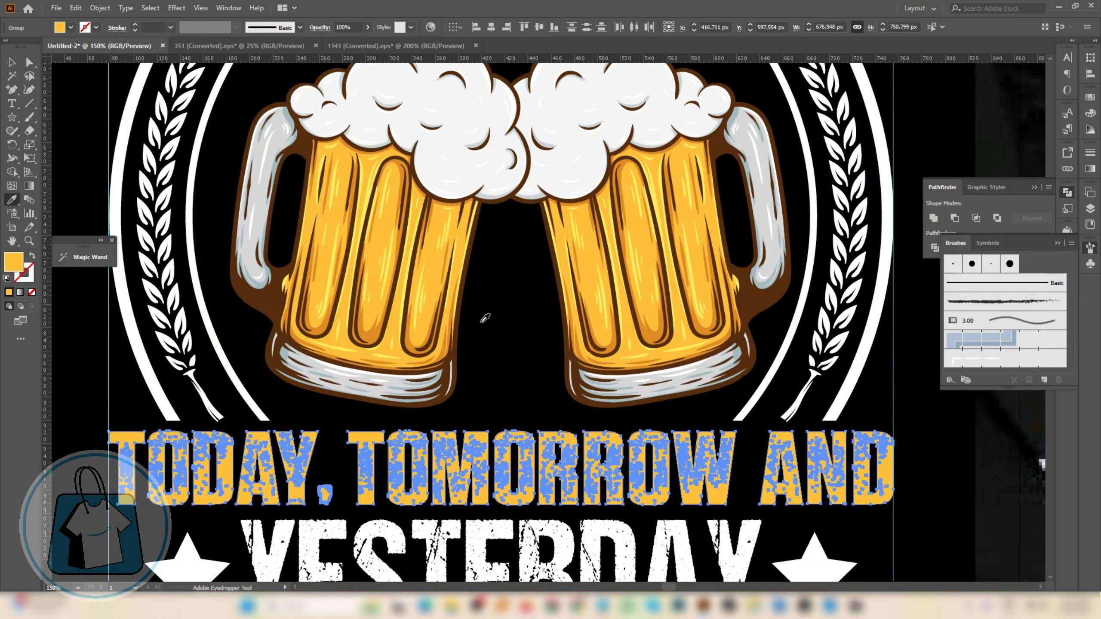
{"action": "scroll", "coordinate": [484, 320], "scroll_direction": "down", "scroll_amount": 2}
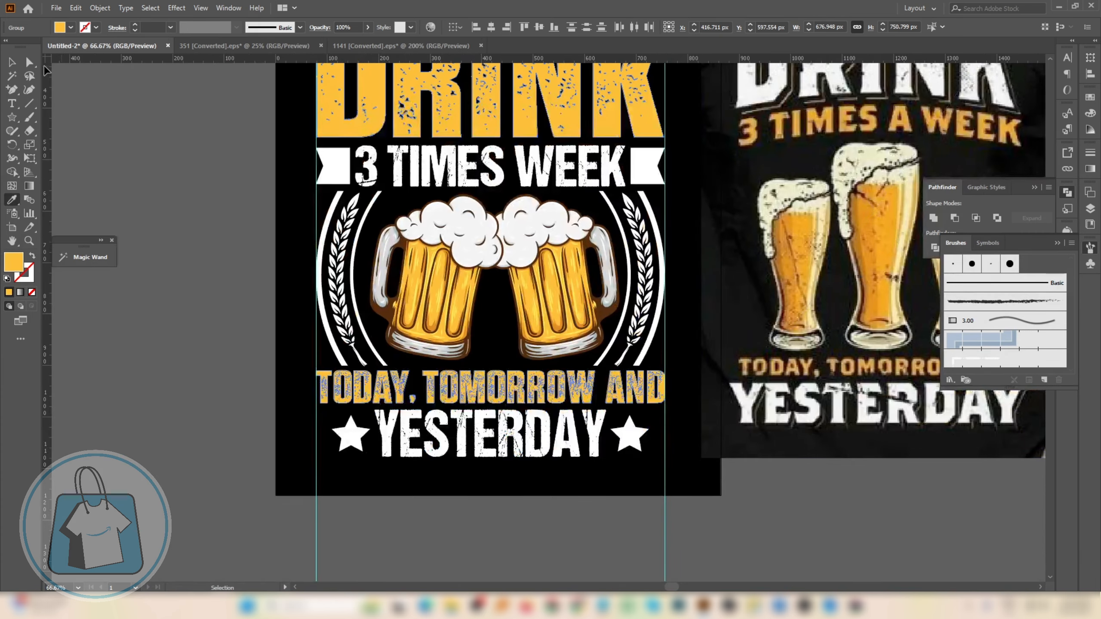
{"action": "left_click", "coordinate": [10, 58]}
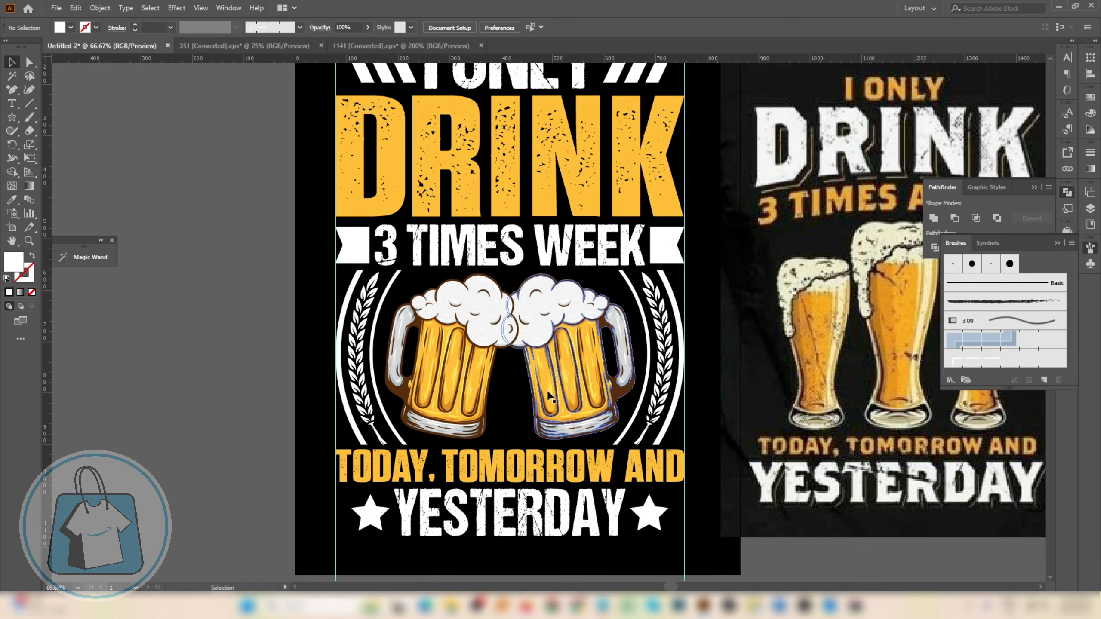
Scale the pair of beer mugs down proportionally about its centre to about 461 px wide.
{"action": "scroll", "coordinate": [552, 388], "scroll_direction": "up", "scroll_amount": 2}
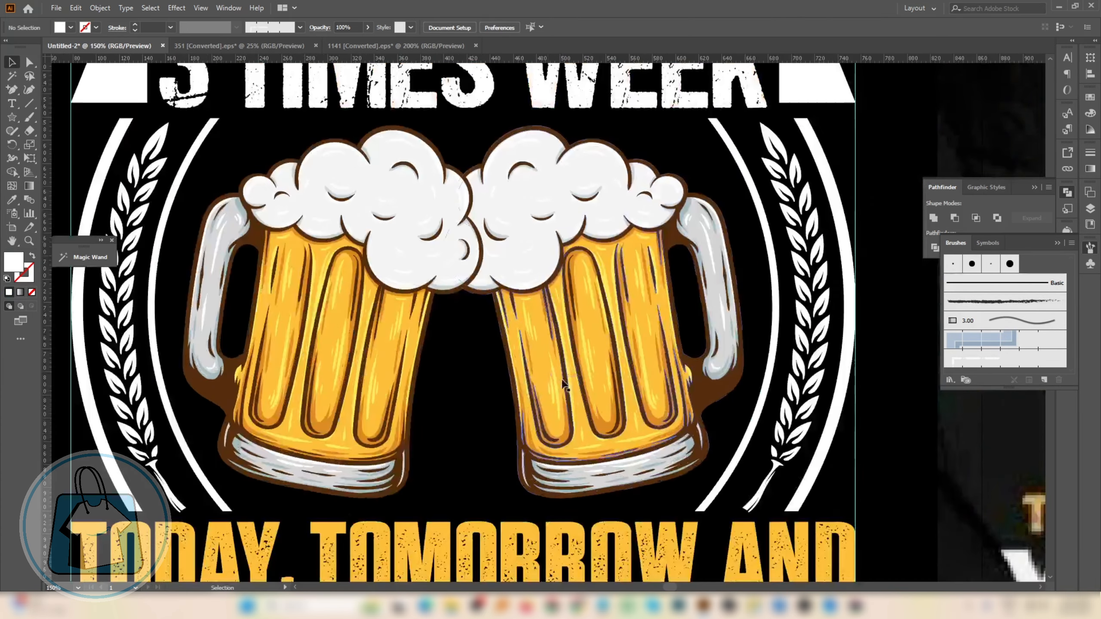
{"action": "left_click", "coordinate": [563, 380]}
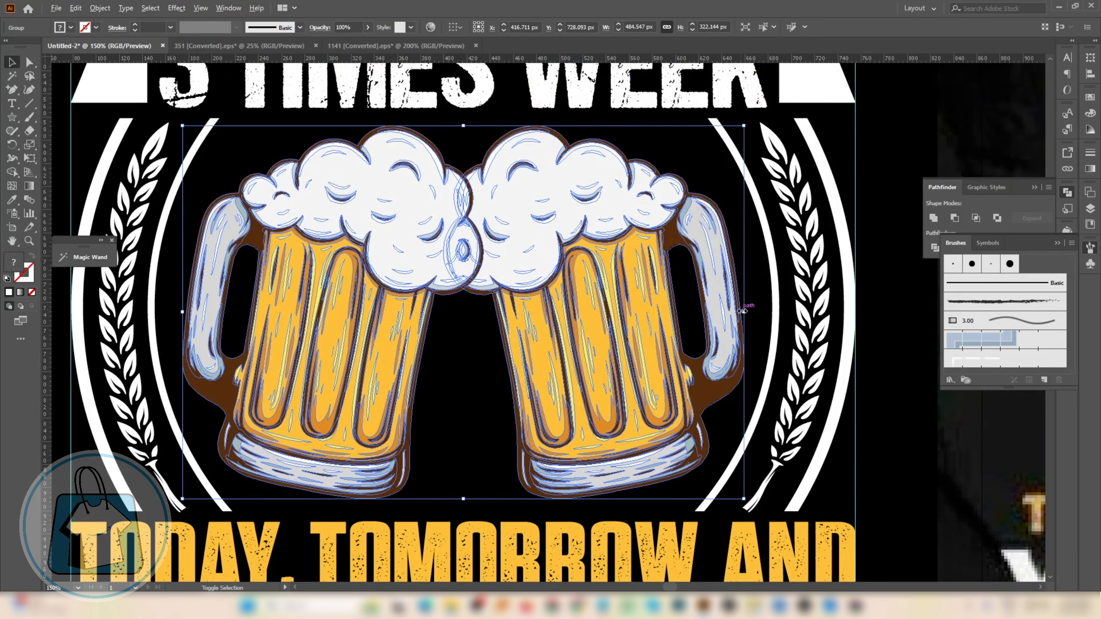
{"action": "left_click_drag", "start_coordinate": [743, 311], "coordinate": [730, 311]}
{"action": "left_click", "coordinate": [709, 429]}
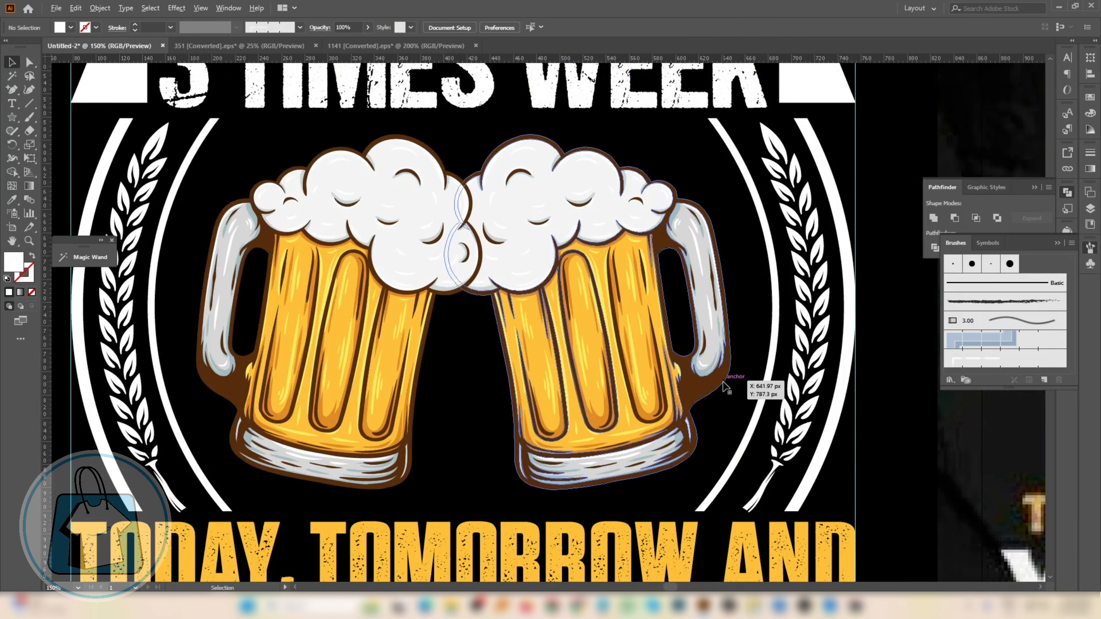
Apply a Pathfinder operation to the two mugs to remove the hidden overlapping outlines where their foam meets.
{"action": "scroll", "coordinate": [726, 388], "scroll_direction": "up", "scroll_amount": 2}
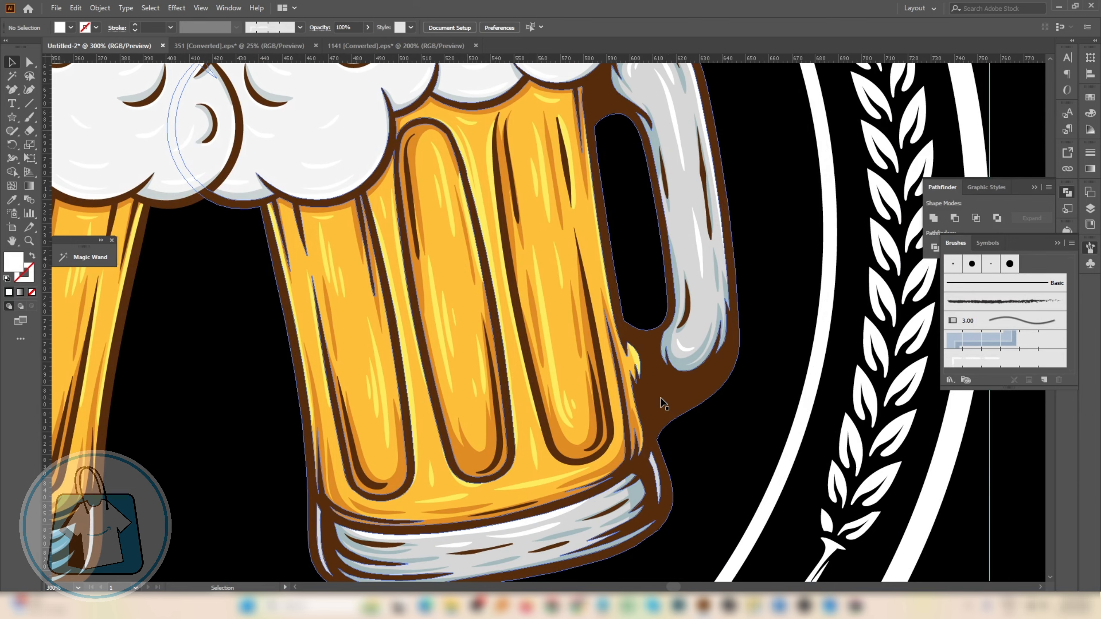
{"action": "scroll", "coordinate": [670, 399], "scroll_direction": "down", "scroll_amount": 3}
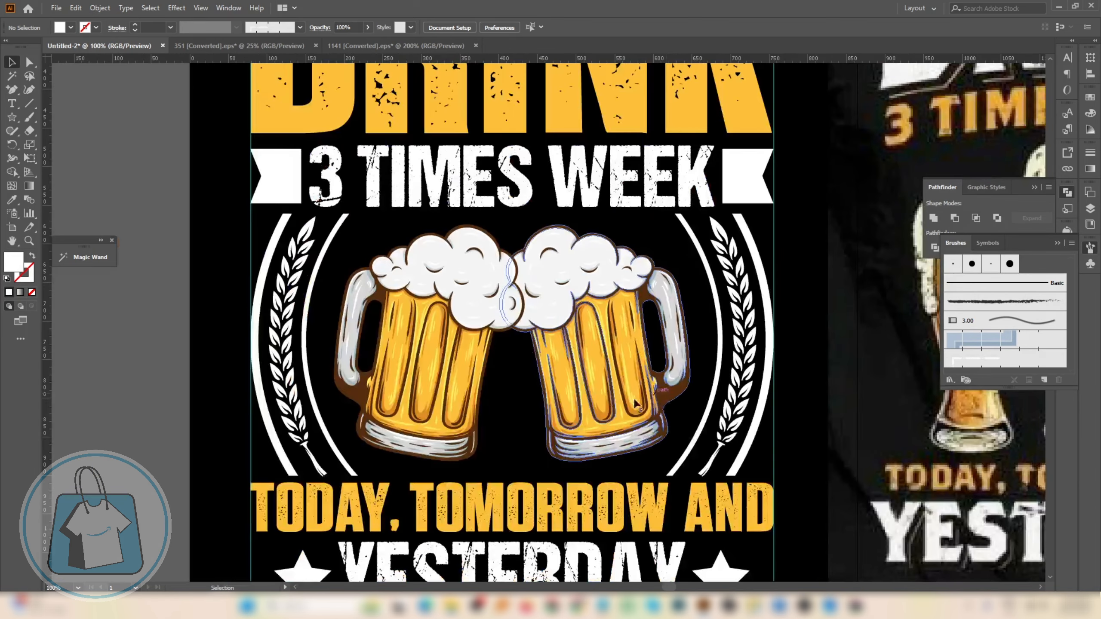
{"action": "left_click", "coordinate": [512, 334]}
{"action": "scroll", "coordinate": [511, 333], "scroll_direction": "up", "scroll_amount": 2}
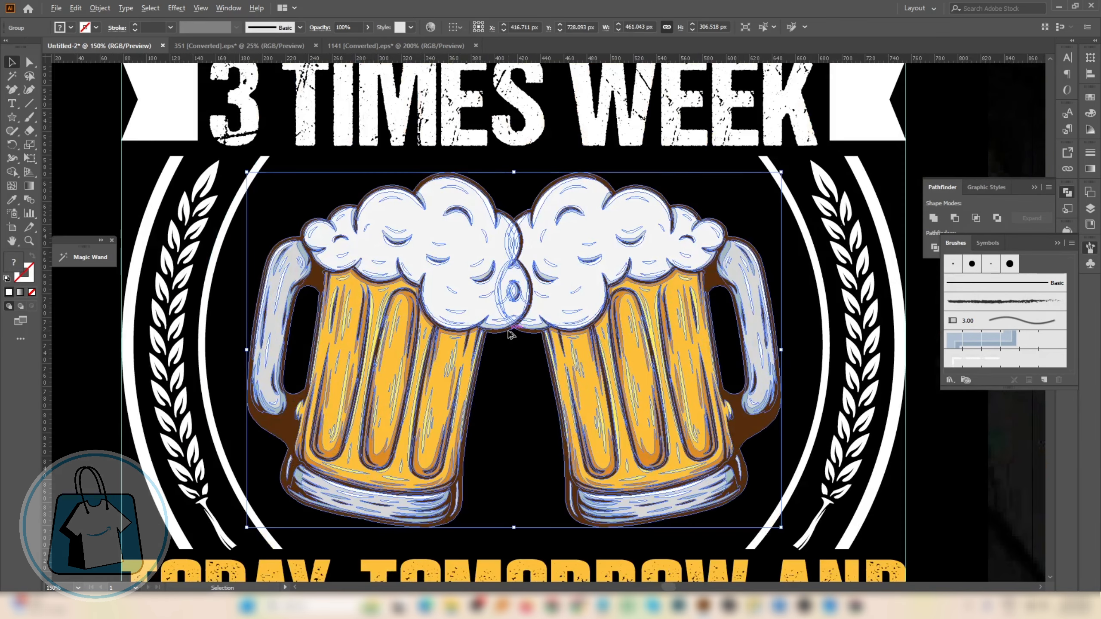
{"action": "left_click", "coordinate": [1035, 188]}
{"action": "left_click", "coordinate": [1067, 192]}
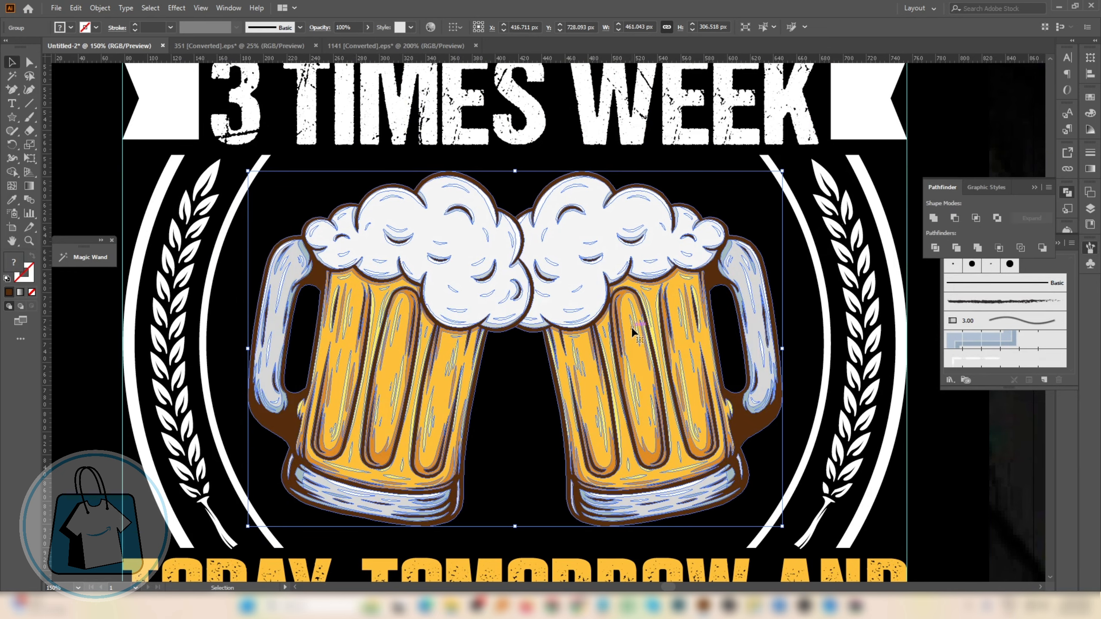
Isolate the mug group, draw a line without fill or stroke beside a mug, and use Magic Wand to select all matching invisible paths.
{"action": "double_click", "coordinate": [632, 334]}
{"action": "left_click", "coordinate": [27, 105]}
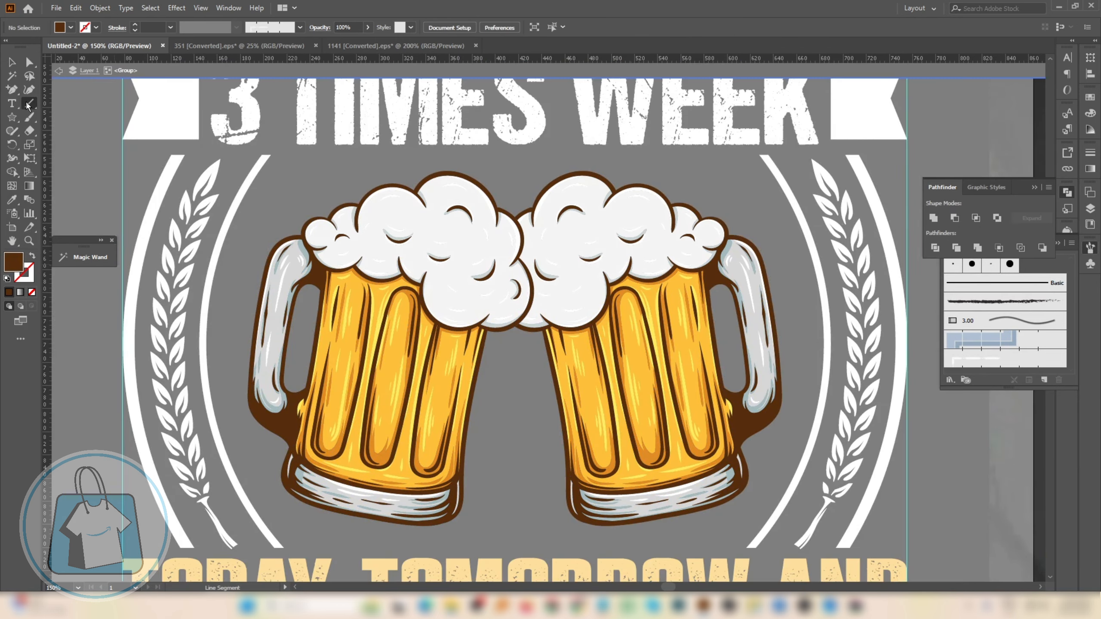
{"action": "left_click_drag", "start_coordinate": [320, 183], "coordinate": [244, 241]}
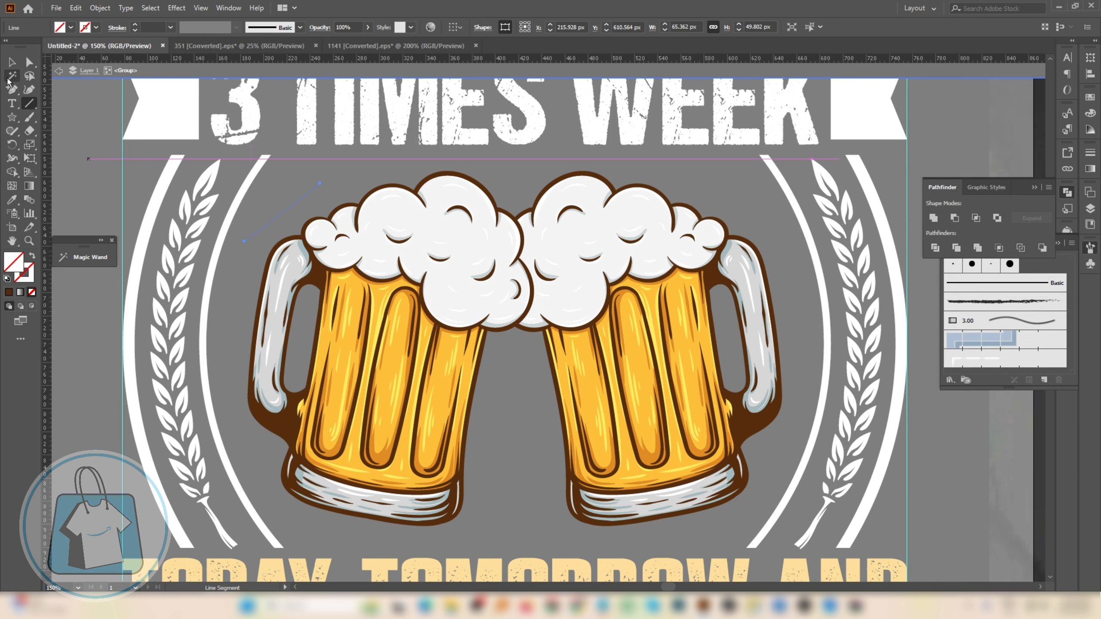
{"action": "left_click", "coordinate": [12, 75]}
{"action": "left_click", "coordinate": [287, 214]}
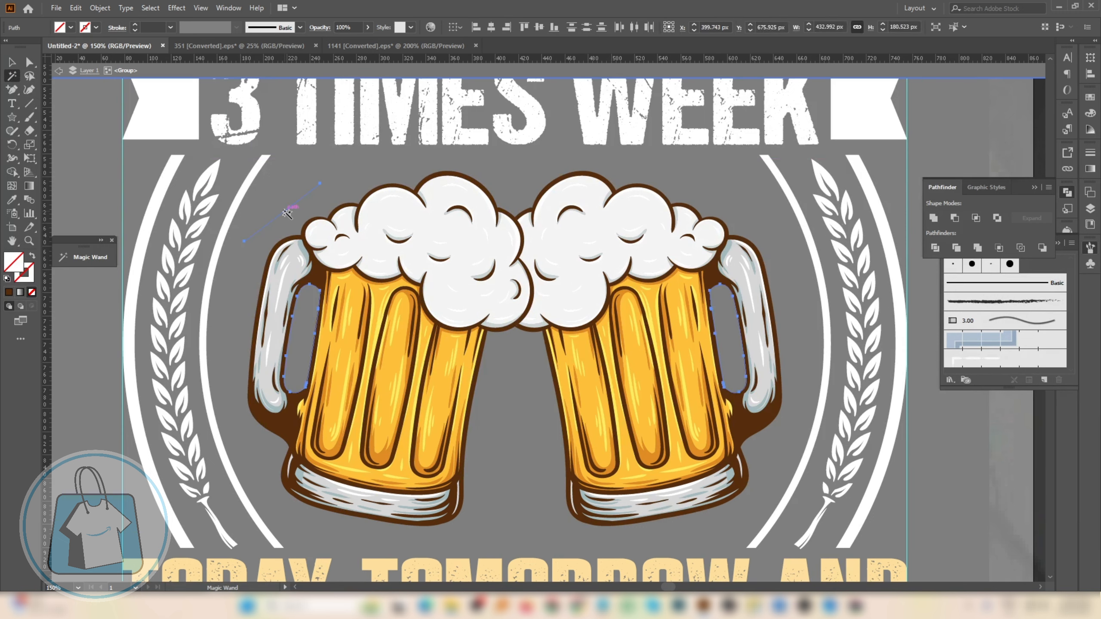
{"action": "key", "text": "ctrl+shift+a"}
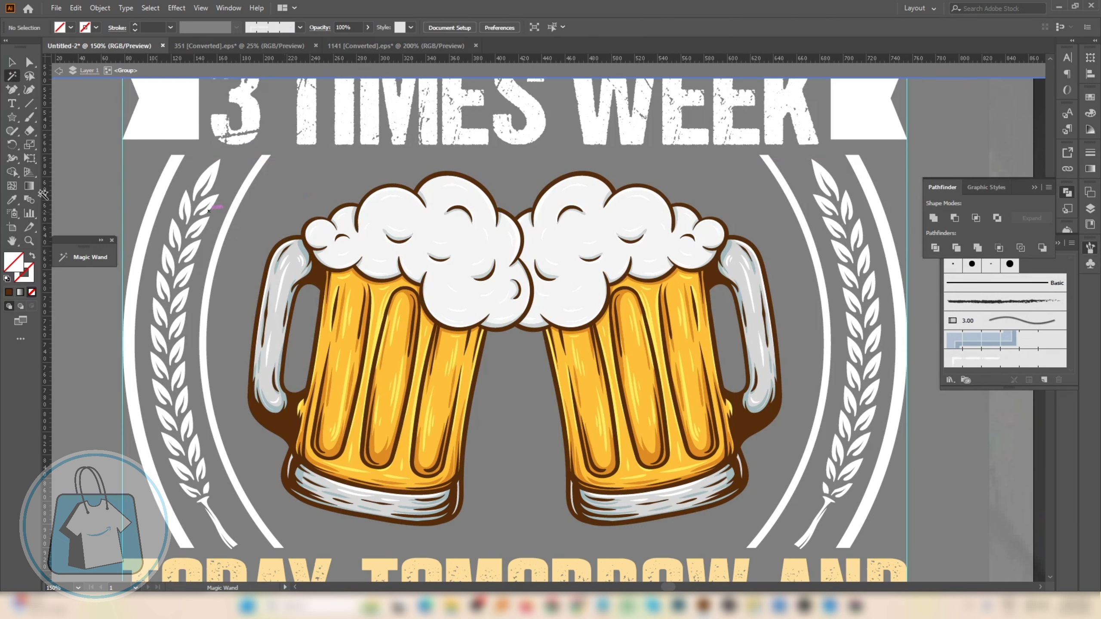
Exit the mug group's isolation and offset the paths of both beer mugs by 4 px with round joins.
{"action": "left_click", "coordinate": [12, 61]}
{"action": "left_click", "coordinate": [457, 442]}
{"action": "double_click", "coordinate": [501, 442]}
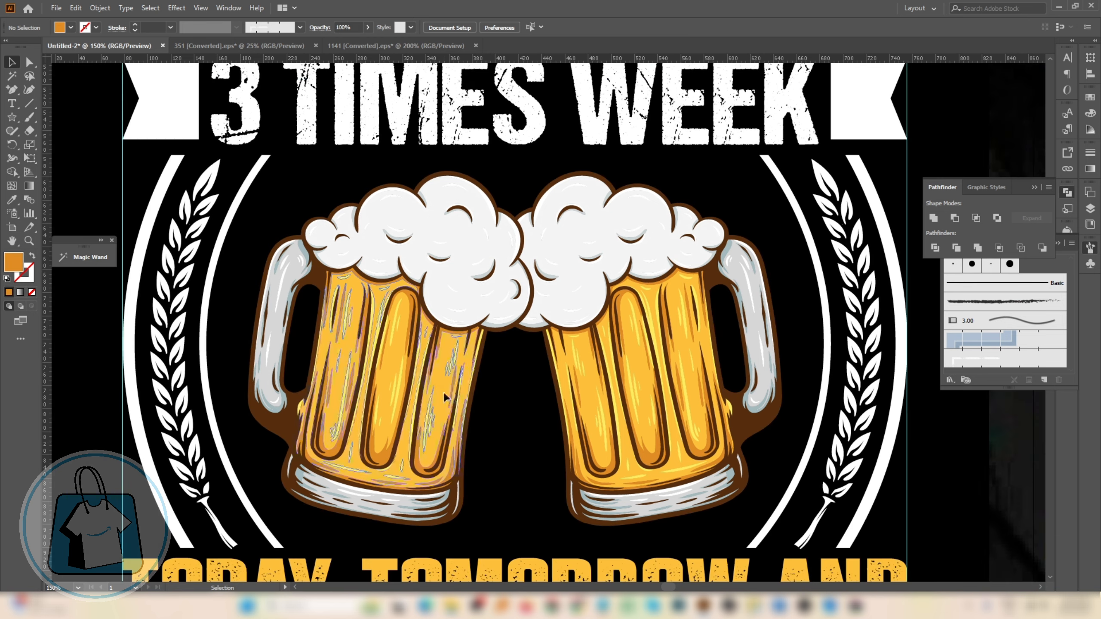
{"action": "left_click", "coordinate": [444, 391]}
{"action": "key", "text": "alt+o"}
{"action": "key", "text": "p"}
{"action": "key", "text": "o"}
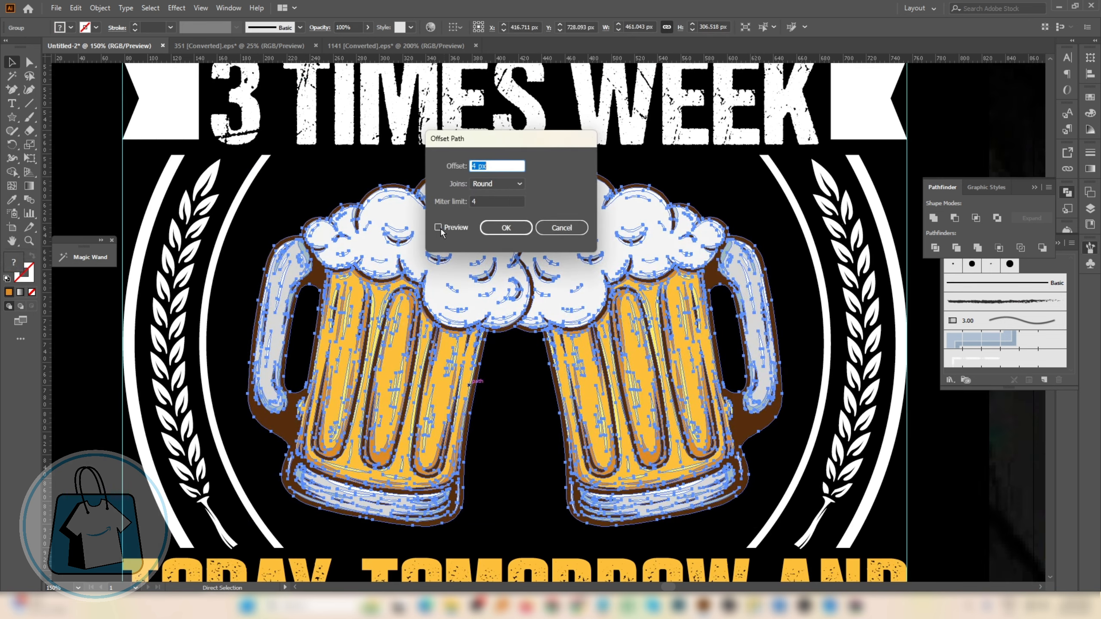
{"action": "left_click", "coordinate": [438, 227]}
{"action": "left_click", "coordinate": [503, 227]}
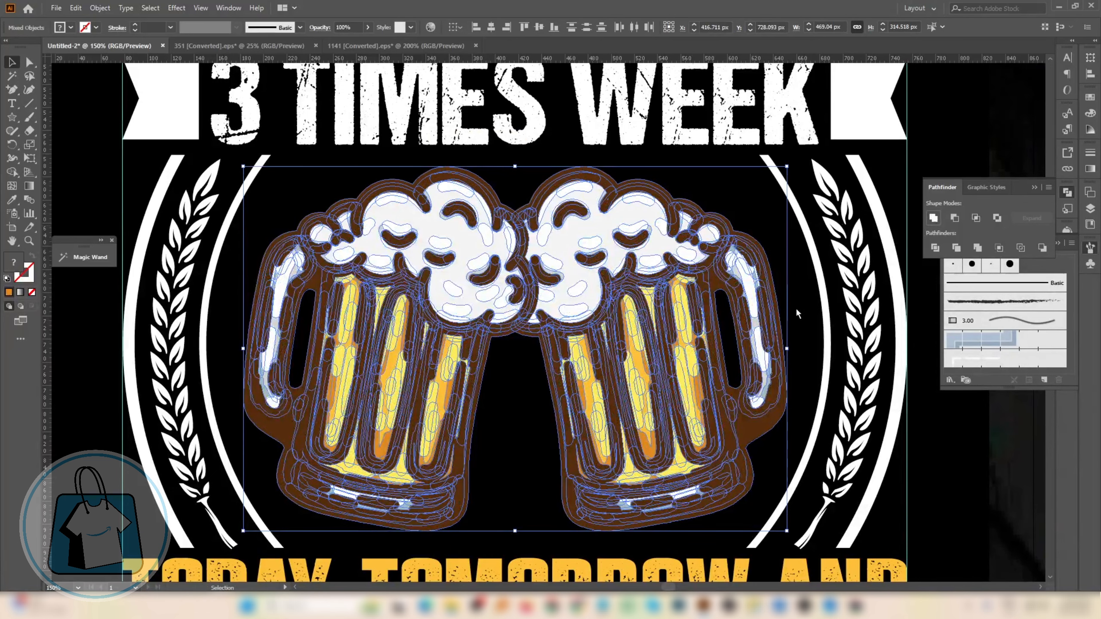
Merge the offset mug paths into one solid silhouette and fill it with white.
{"action": "key", "text": "ctrl+8"}
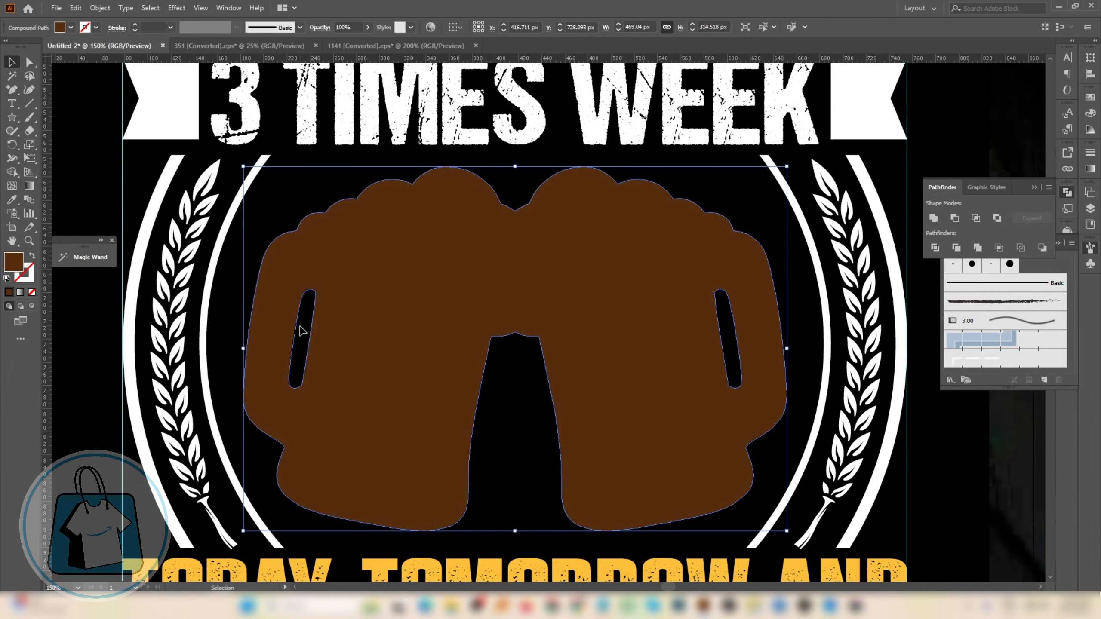
{"action": "left_click", "coordinate": [1090, 98]}
{"action": "left_click", "coordinate": [961, 128]}
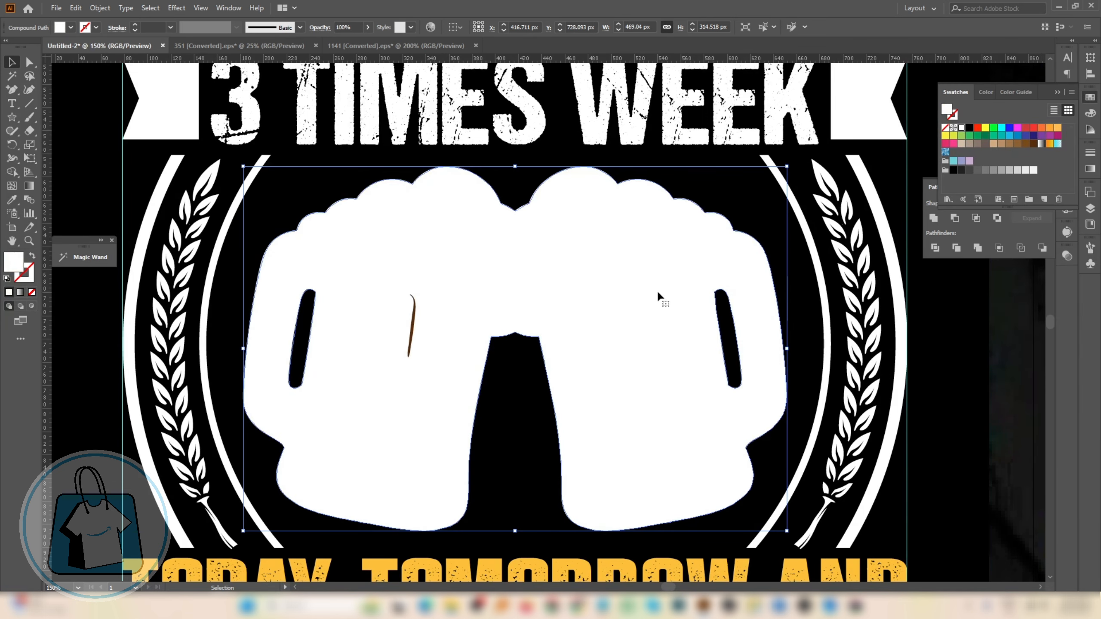
Place the white silhouette behind the beer mugs as an outer outline.
{"action": "key", "text": "ctrl+x"}
{"action": "key", "text": "ctrl+b"}
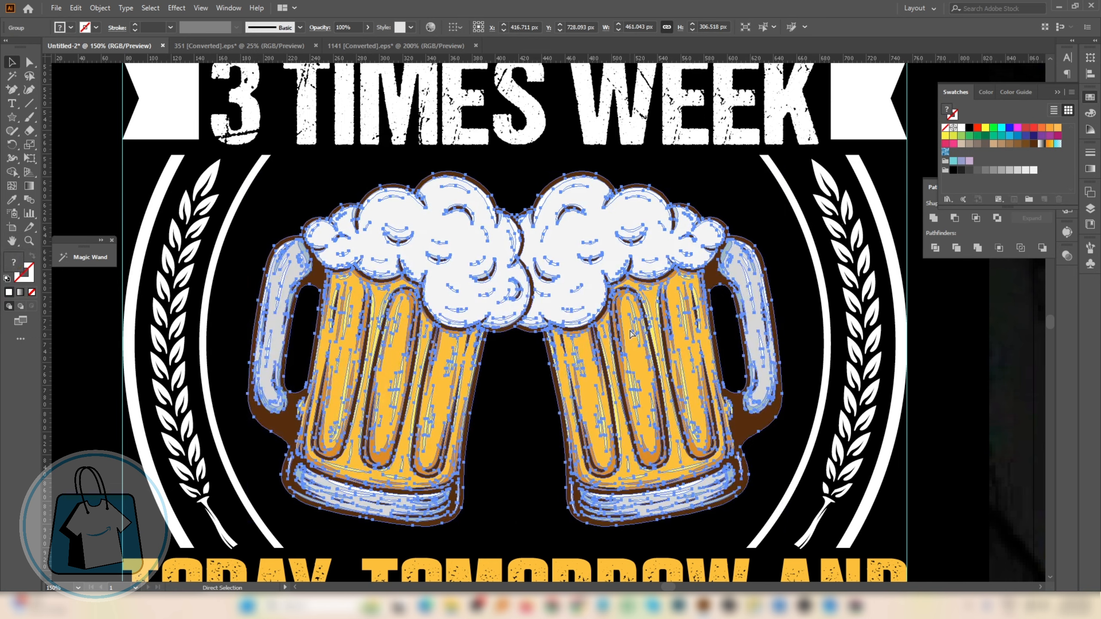
{"action": "left_click", "coordinate": [519, 458]}
{"action": "scroll", "coordinate": [536, 438], "scroll_direction": "down", "scroll_amount": 3}
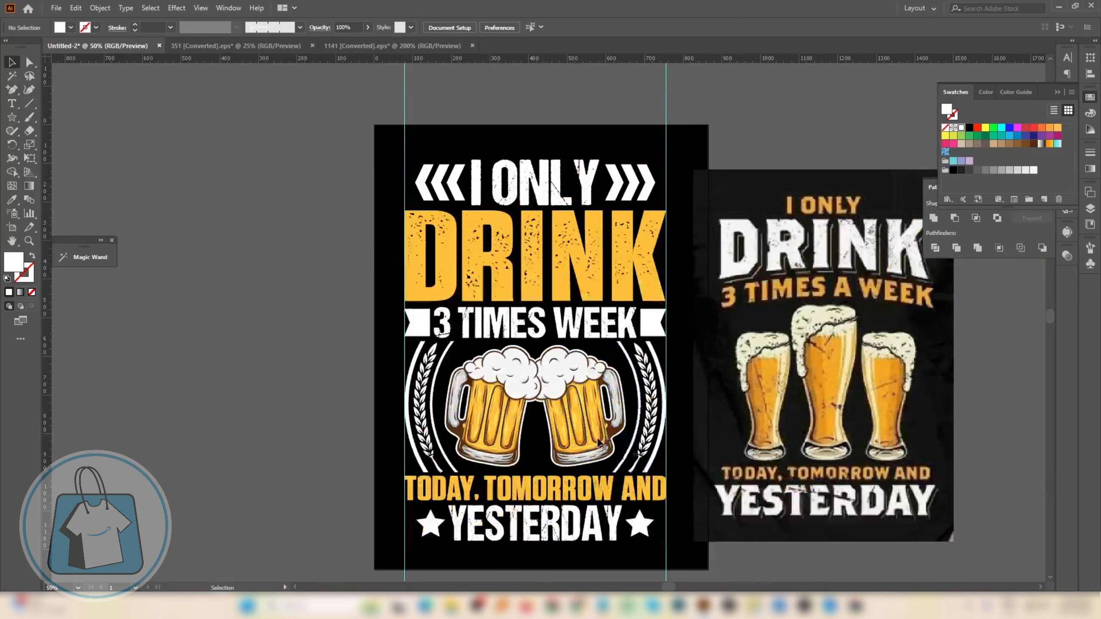
Isolate the mug group, delete all its dark brown areas using Magic Wand, and exit isolation.
{"action": "scroll", "coordinate": [602, 422], "scroll_direction": "up", "scroll_amount": 2}
{"action": "left_click", "coordinate": [432, 419]}
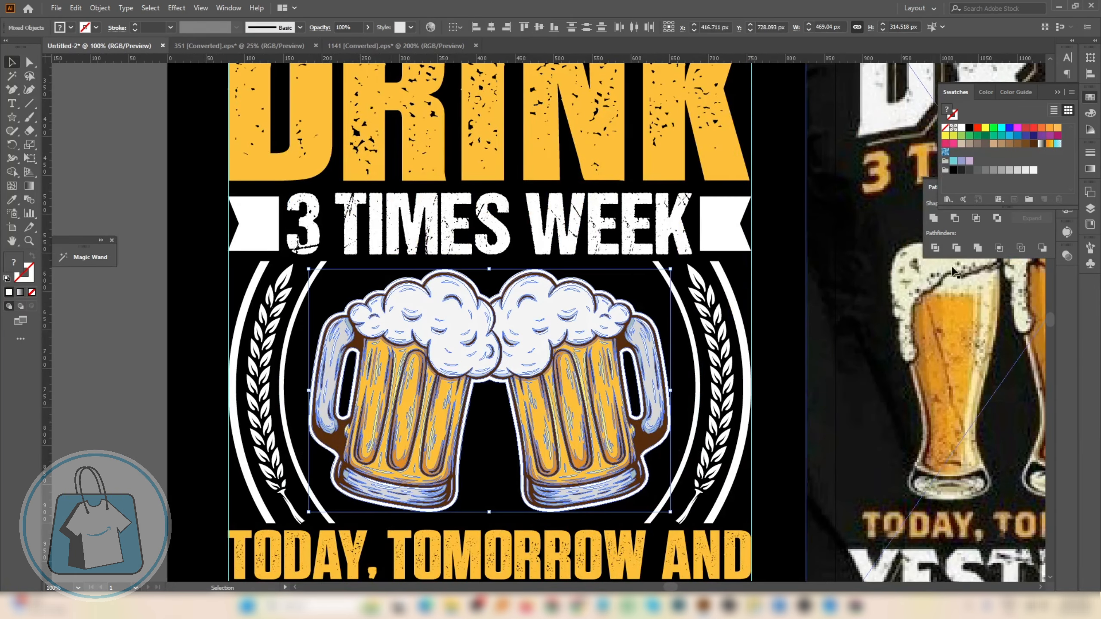
{"action": "scroll", "coordinate": [432, 418], "scroll_direction": "up", "scroll_amount": 2}
{"action": "double_click", "coordinate": [360, 451]}
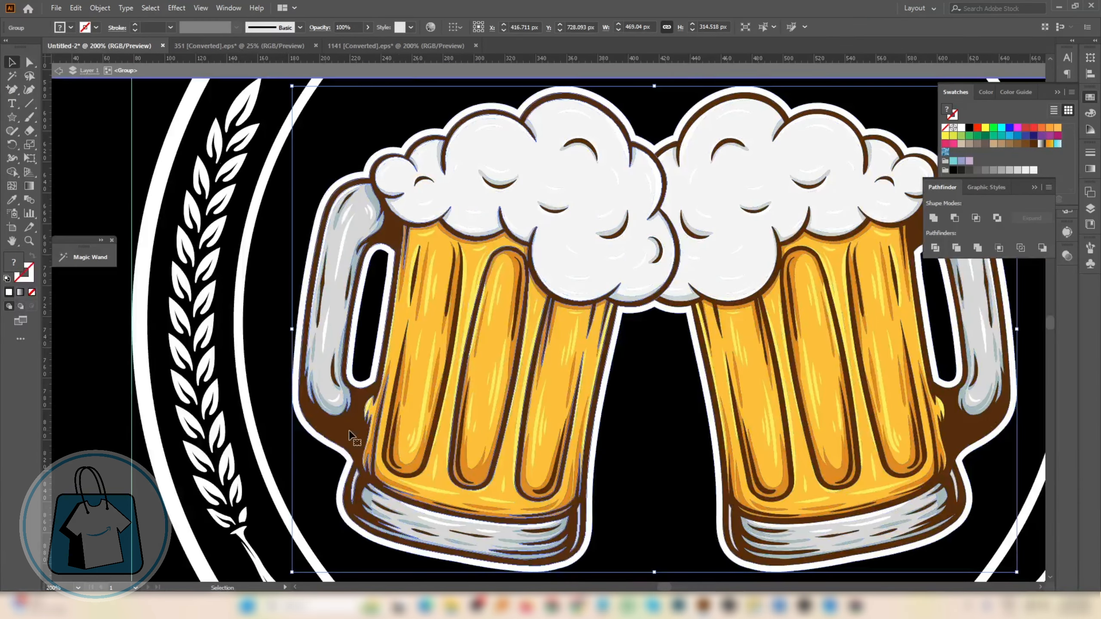
{"action": "left_click", "coordinate": [11, 76]}
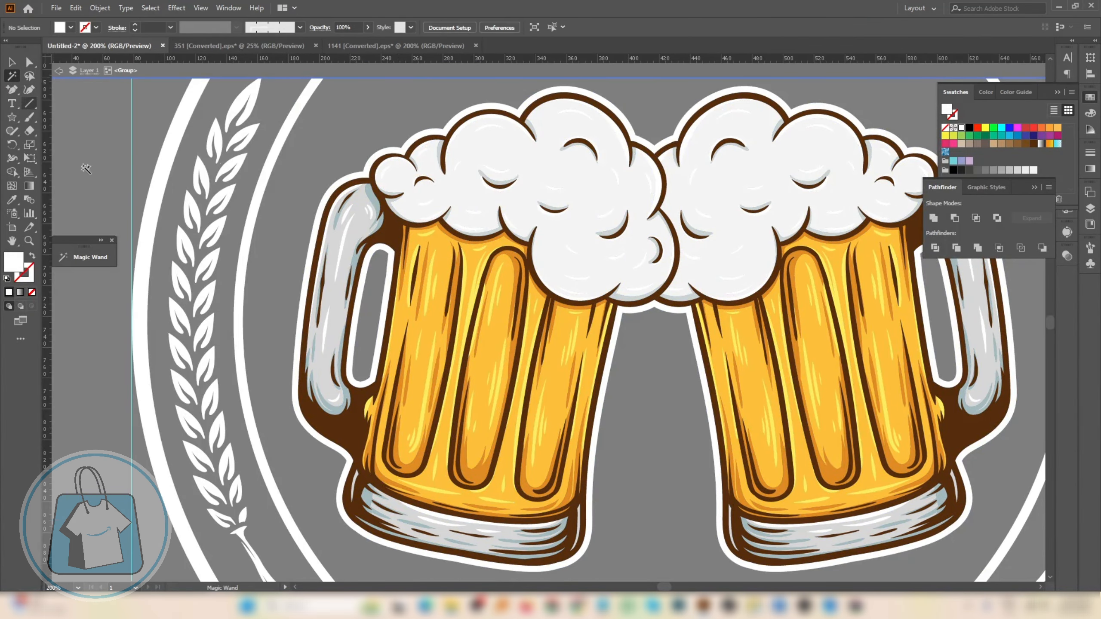
{"action": "left_click", "coordinate": [361, 441]}
{"action": "key", "text": "Delete"}
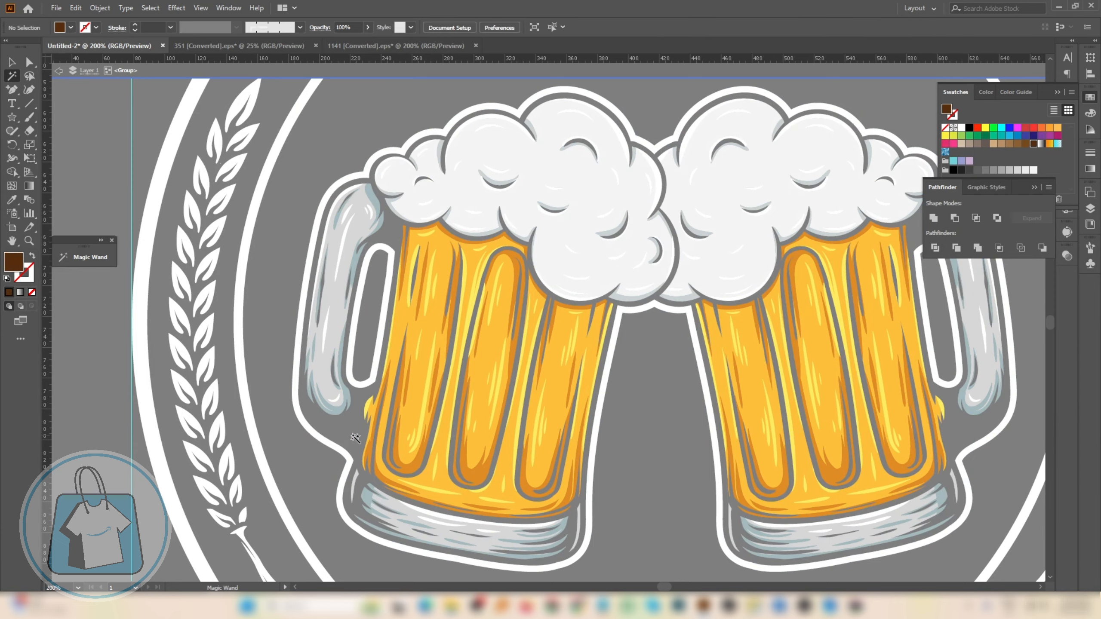
{"action": "double_click", "coordinate": [655, 395]}
{"action": "scroll", "coordinate": [565, 357], "scroll_direction": "down", "scroll_amount": 2}
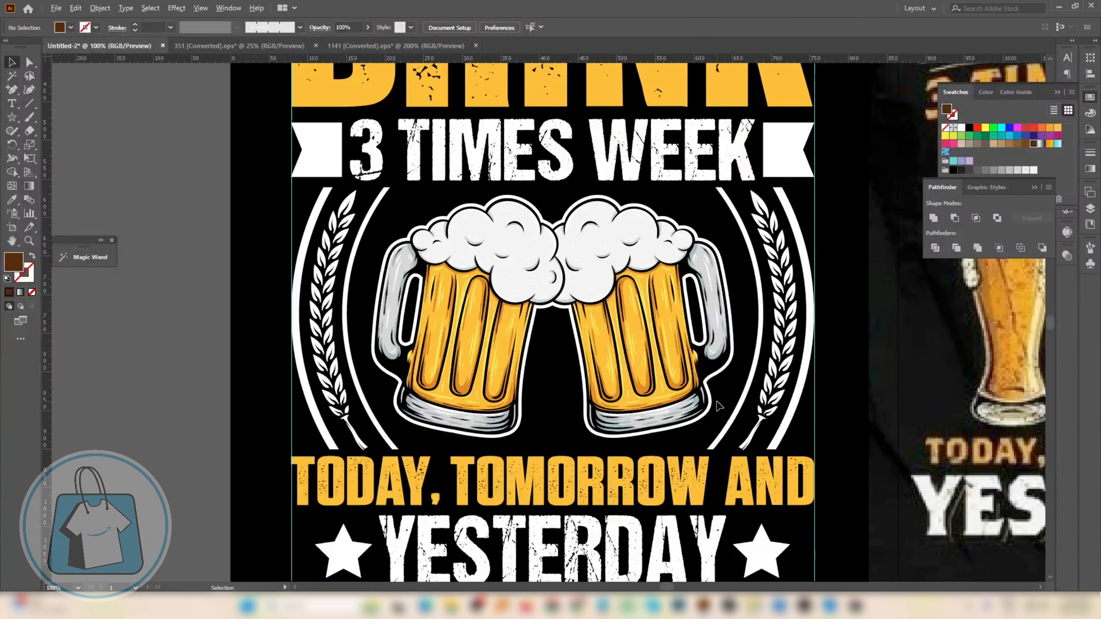
{"action": "left_click", "coordinate": [659, 364]}
{"action": "left_click", "coordinate": [608, 170], "text": "shift"}
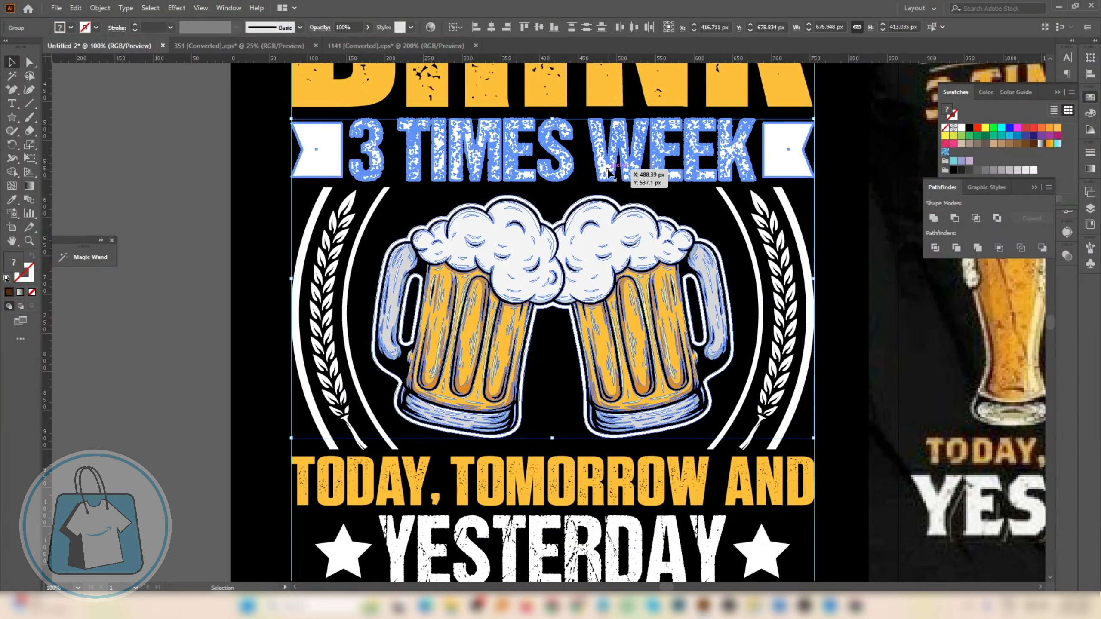
{"action": "left_click", "coordinate": [681, 195]}
{"action": "scroll", "coordinate": [555, 401], "scroll_direction": "down", "scroll_amount": 2}
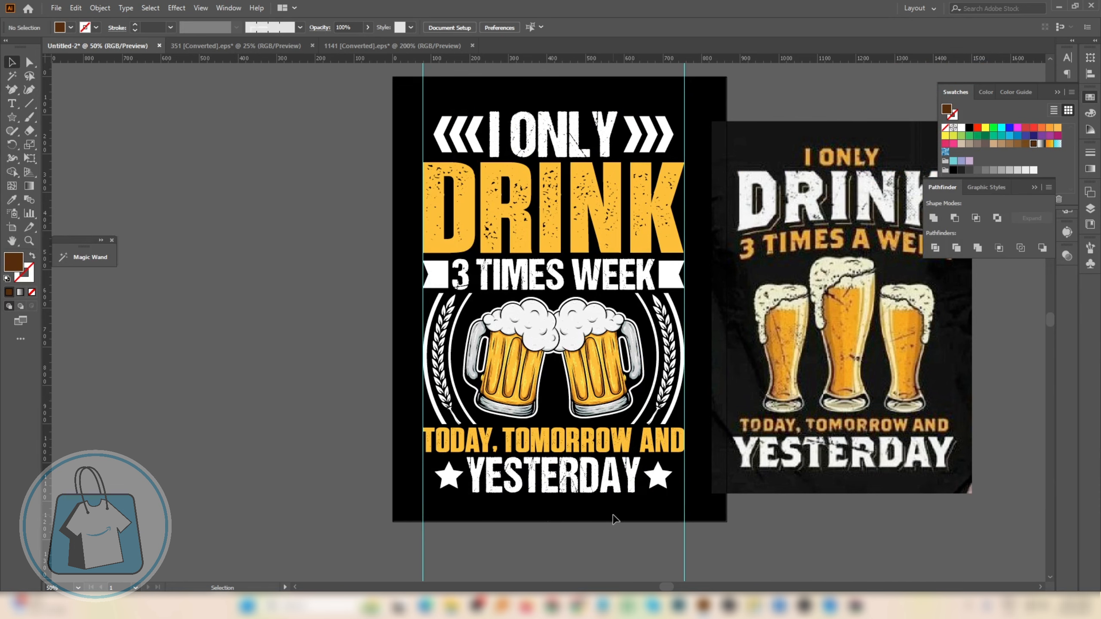
Scale the YESTERDAY line with its two stars down slightly and proportionally about its centre.
{"action": "scroll", "coordinate": [621, 488], "scroll_direction": "up", "scroll_amount": 1}
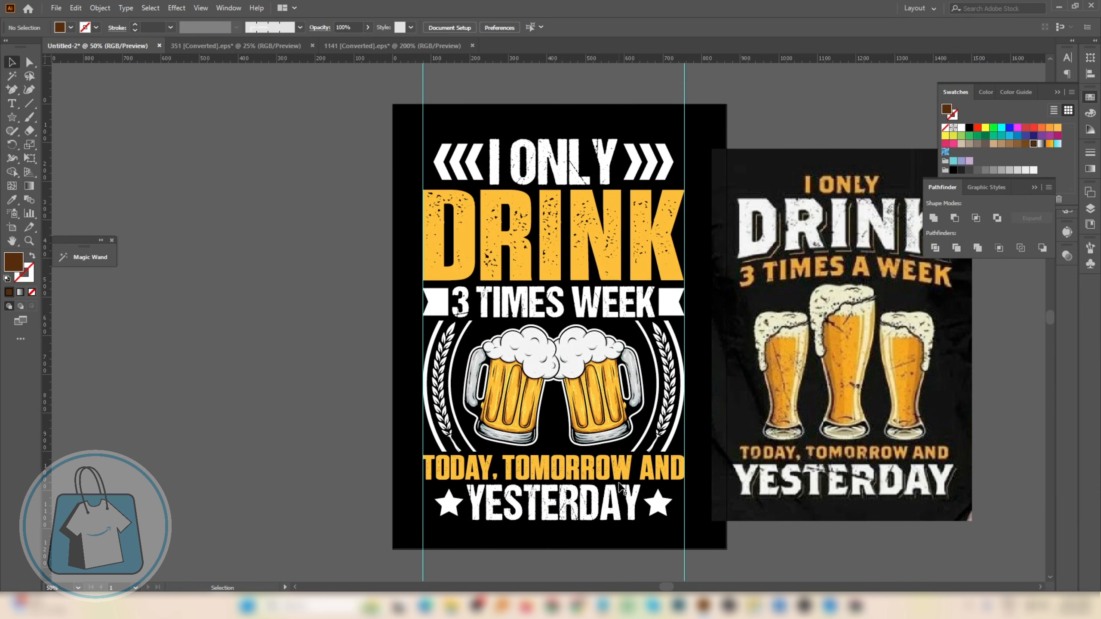
{"action": "scroll", "coordinate": [640, 522], "scroll_direction": "up", "scroll_amount": 2}
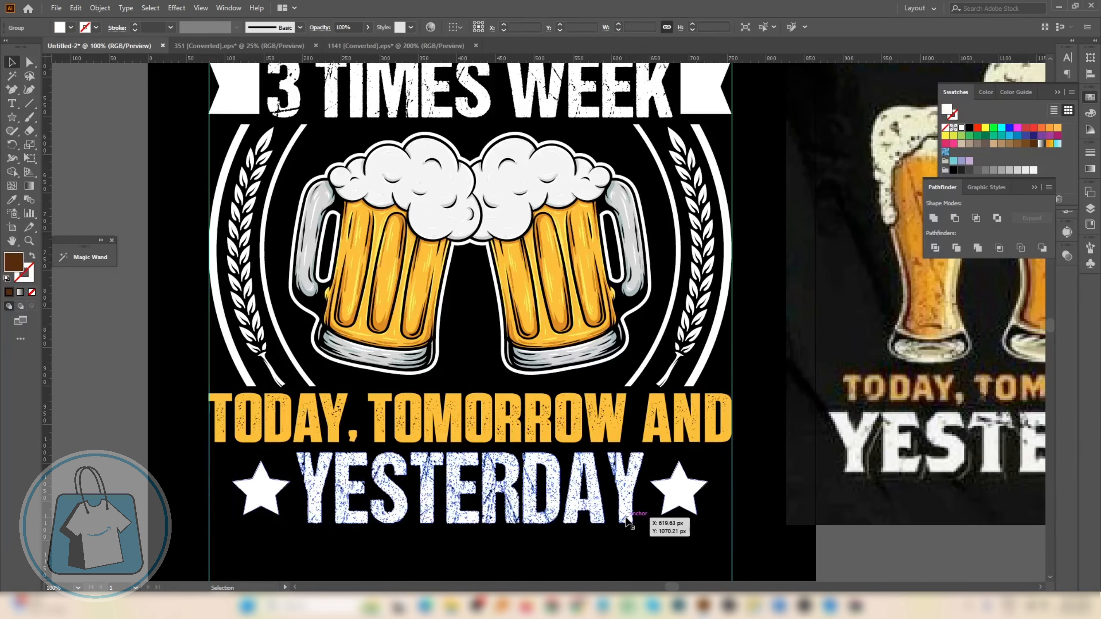
{"action": "left_click", "coordinate": [631, 514]}
{"action": "scroll", "coordinate": [492, 545], "scroll_direction": "up", "scroll_amount": 1}
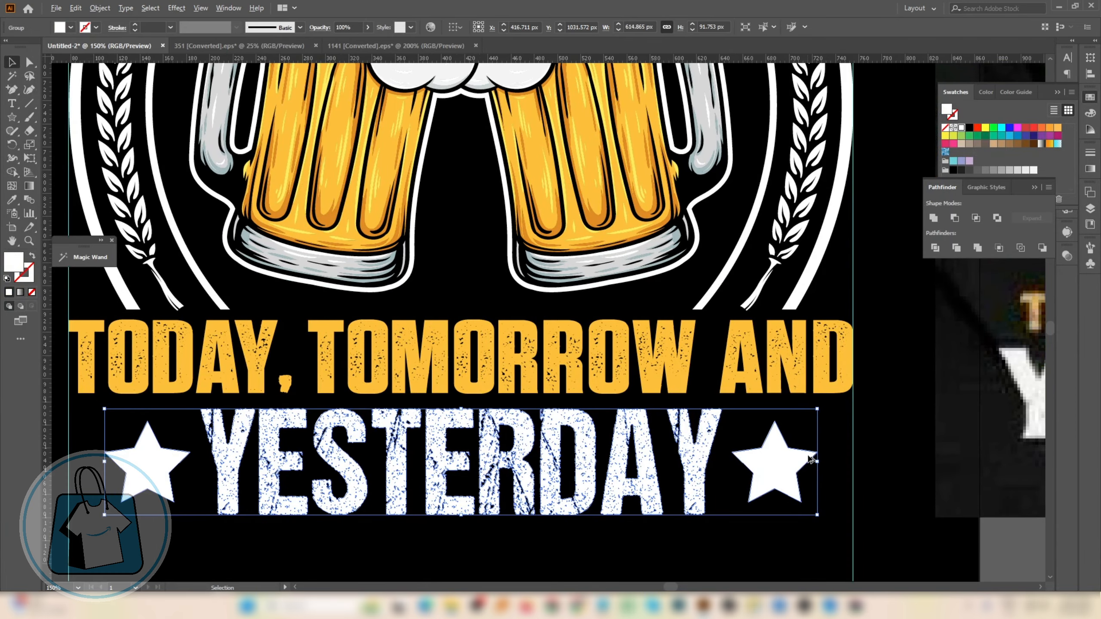
{"action": "left_click_drag", "start_coordinate": [818, 462], "coordinate": [794, 461]}
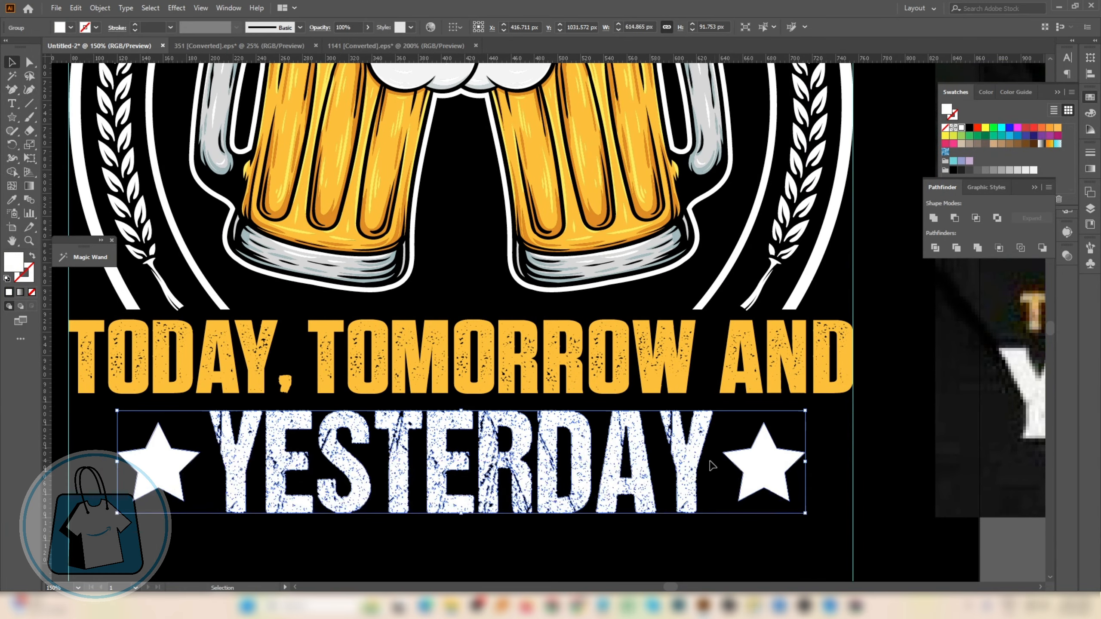